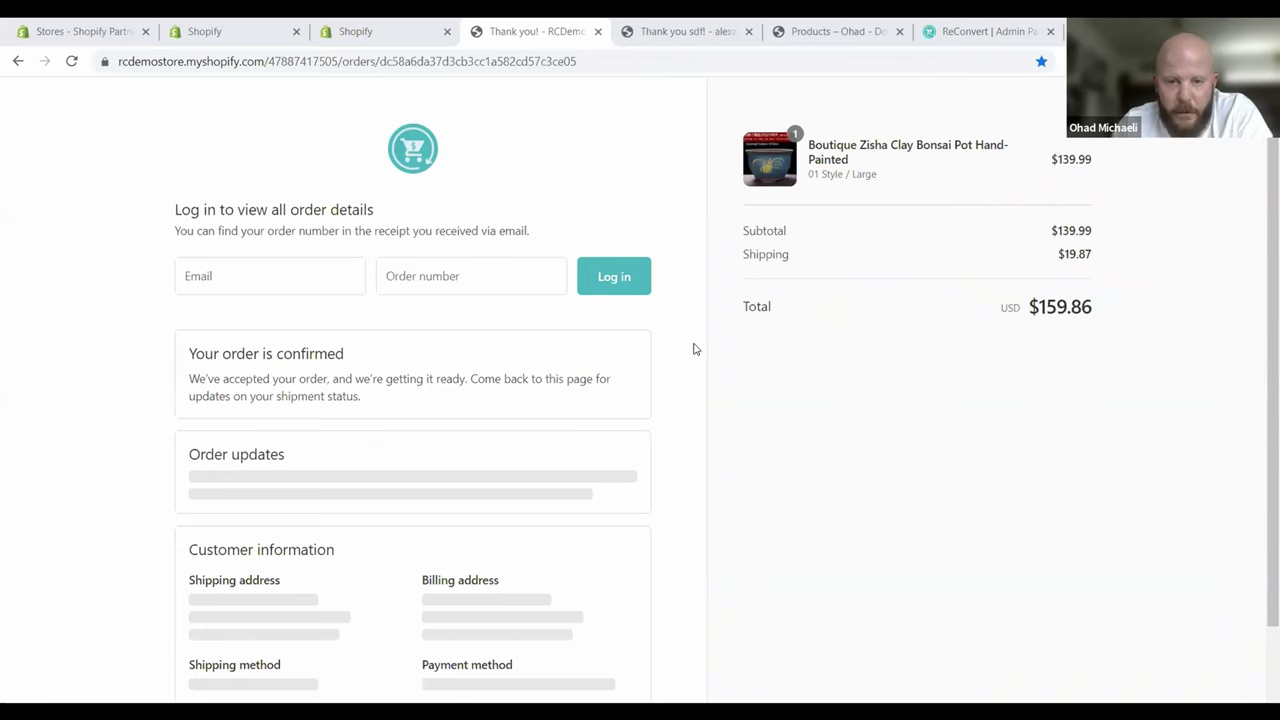
Scroll through order #1038's page to review its two ReConvert Dress items.
scroll(690, 350, "down", 2)
scroll(689, 351, "up", 2)
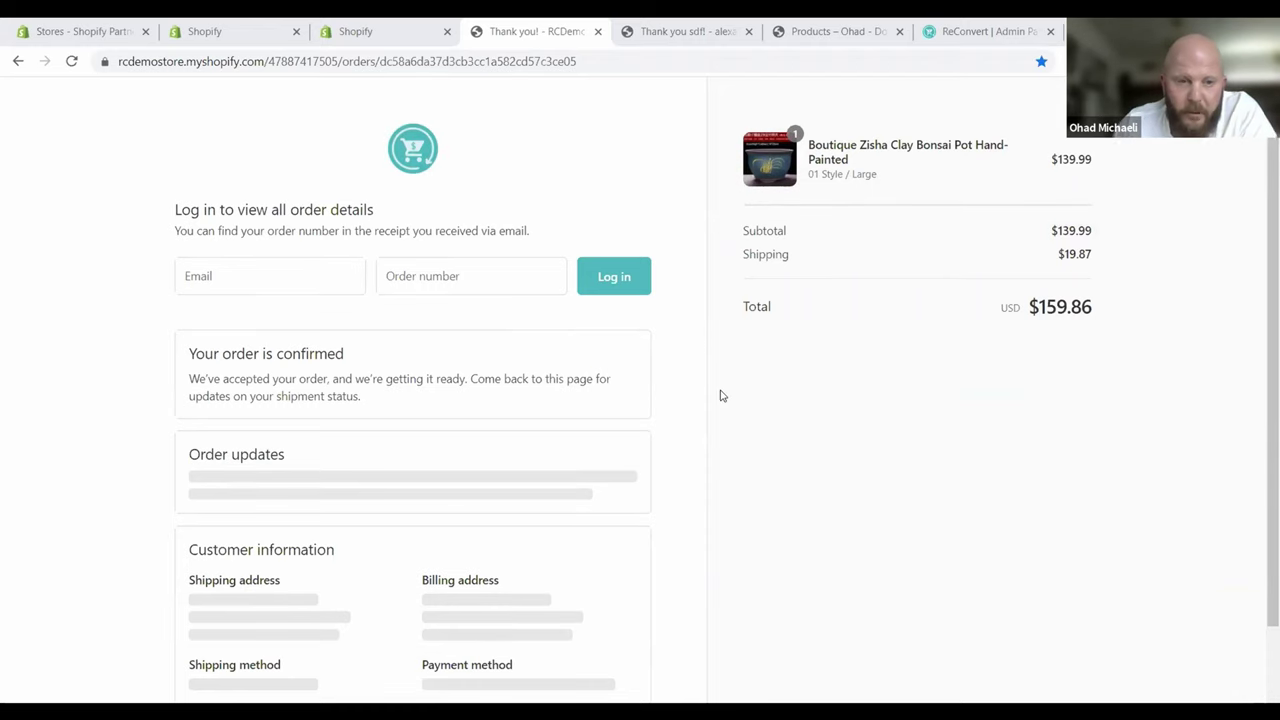
scroll(672, 360, "down", 2)
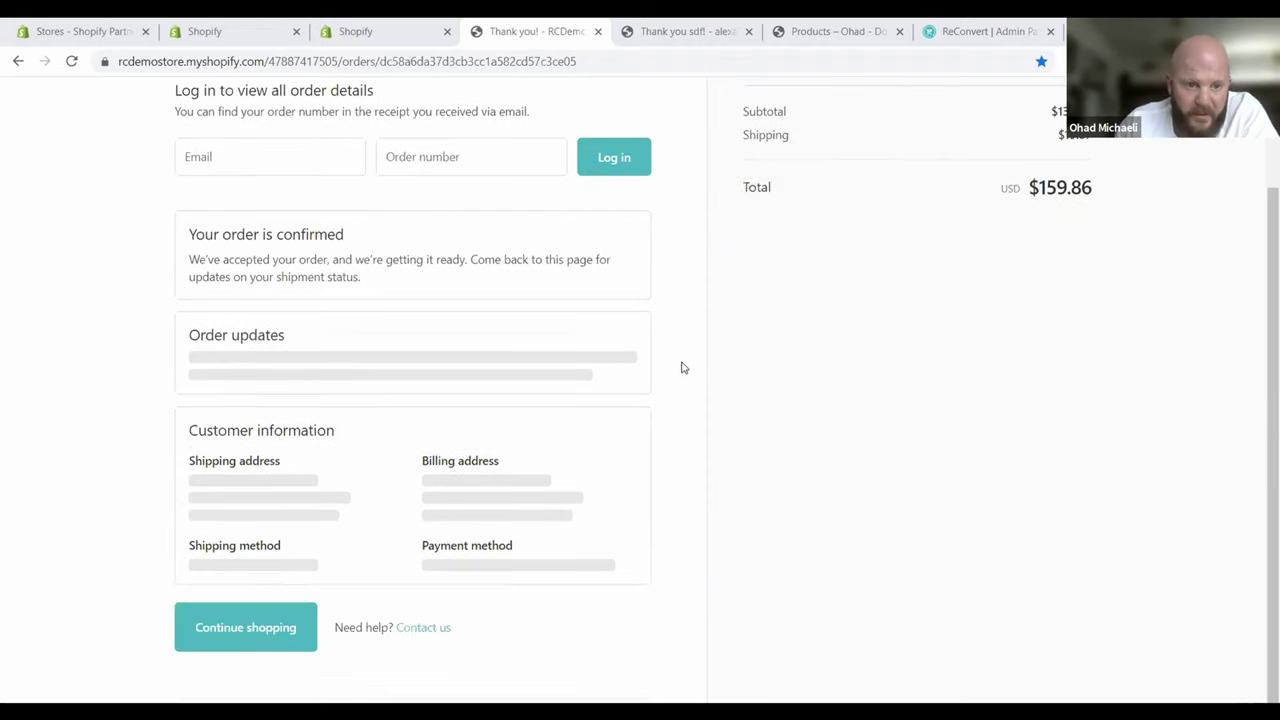
scroll(670, 385, "up", 2)
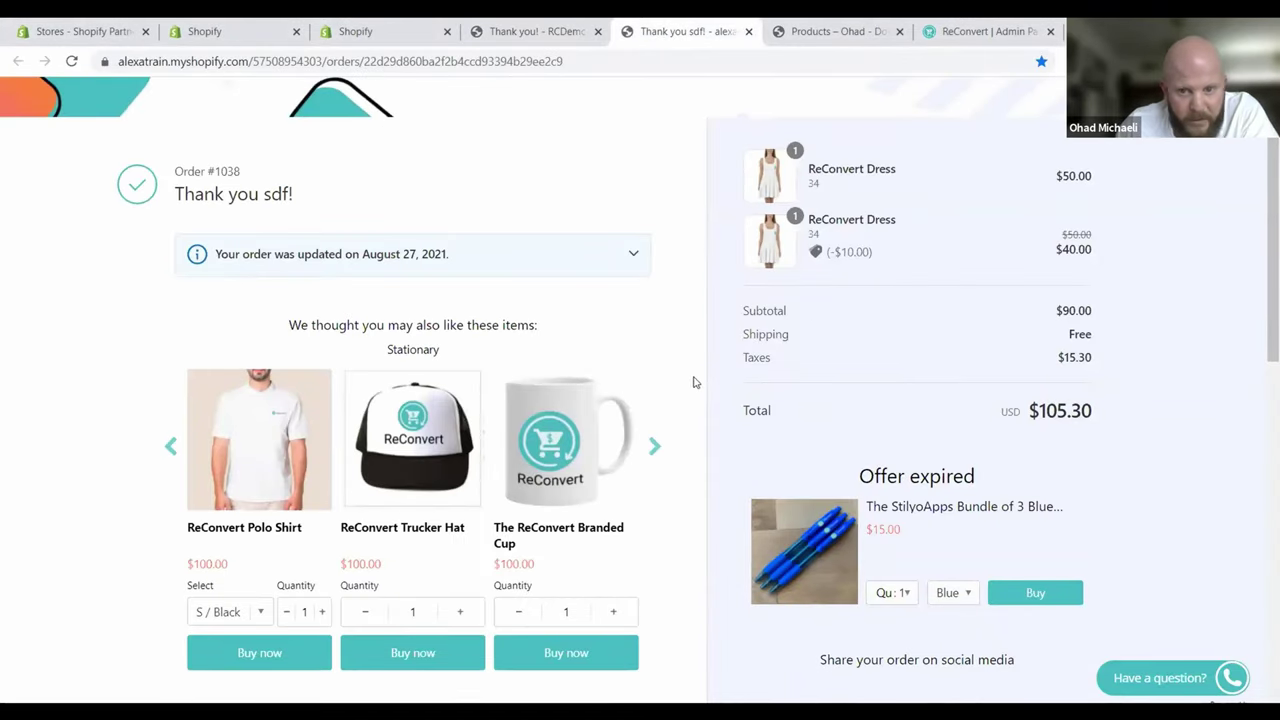
scroll(623, 529, "down", 4)
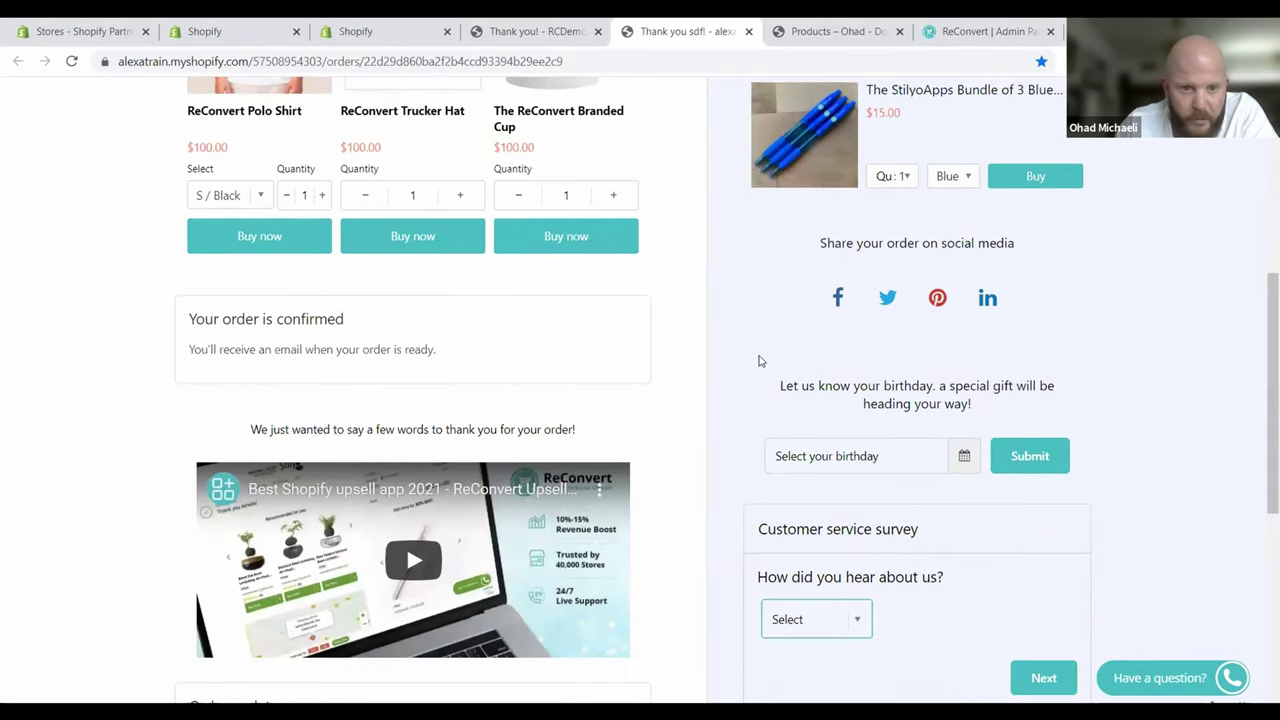
scroll(790, 400, "down", 3)
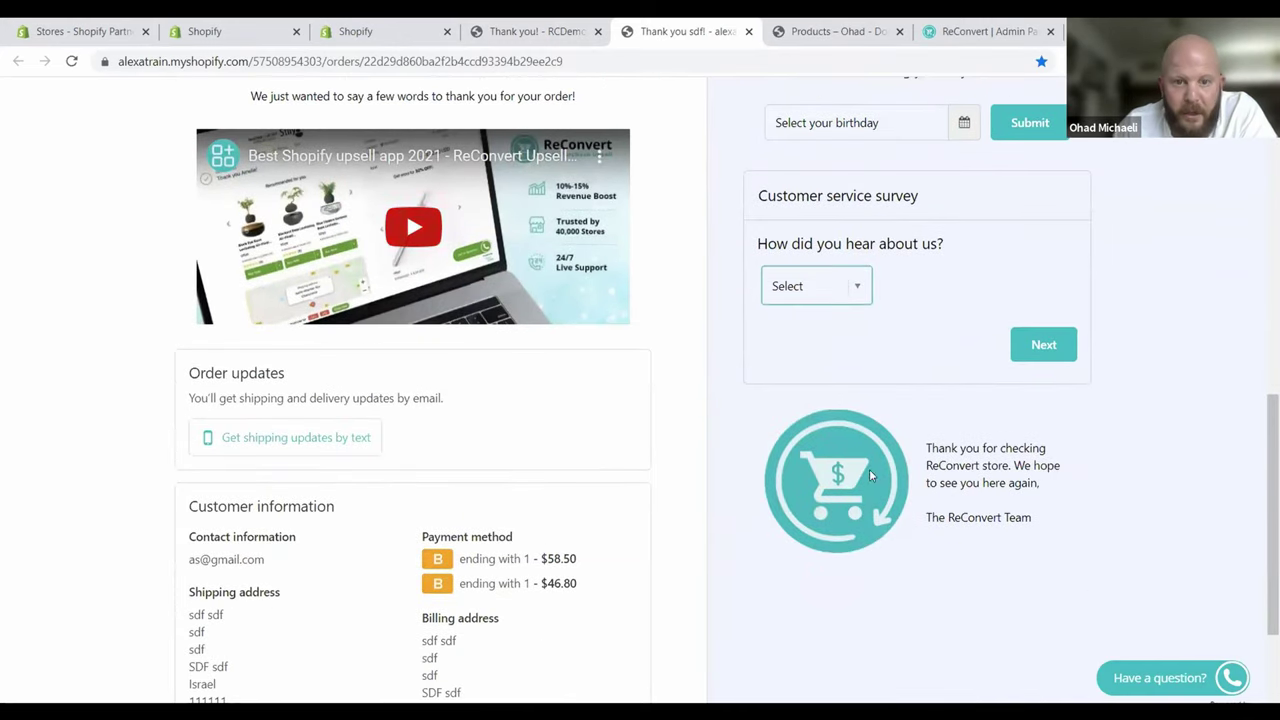
scroll(640, 403, "down", 2)
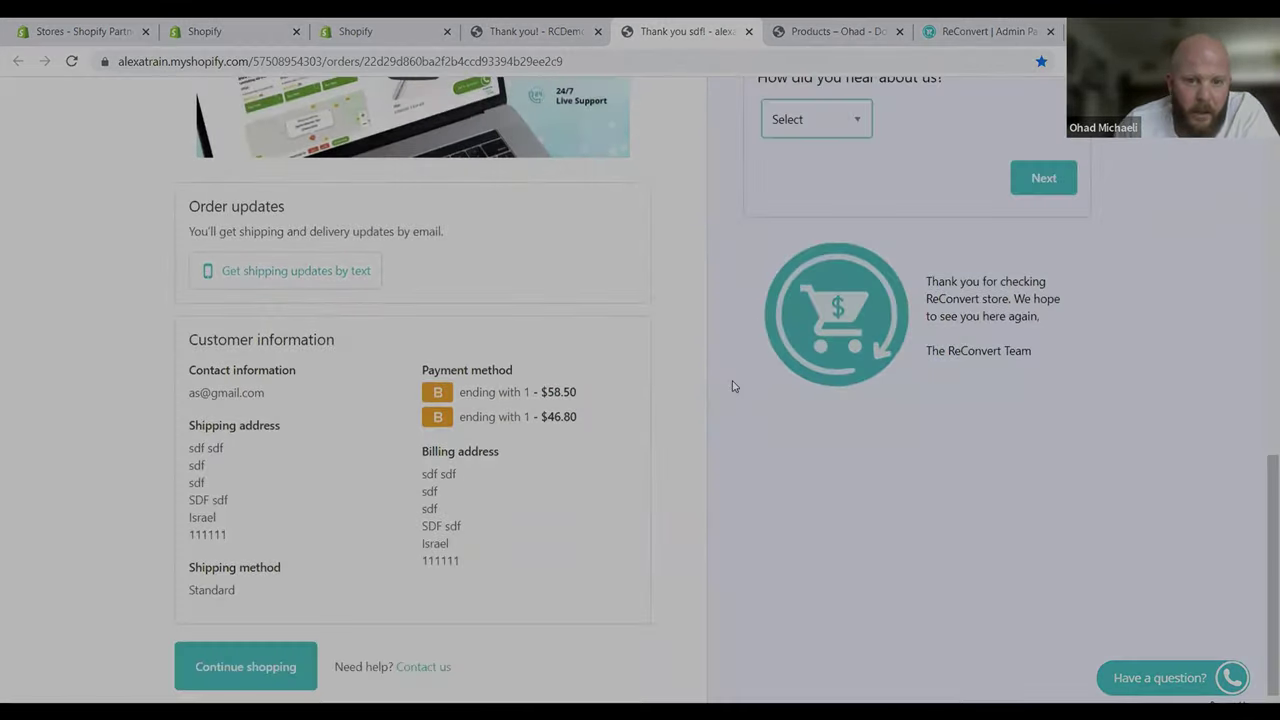
scroll(714, 371, "up", 5)
scroll(677, 340, "up", 5)
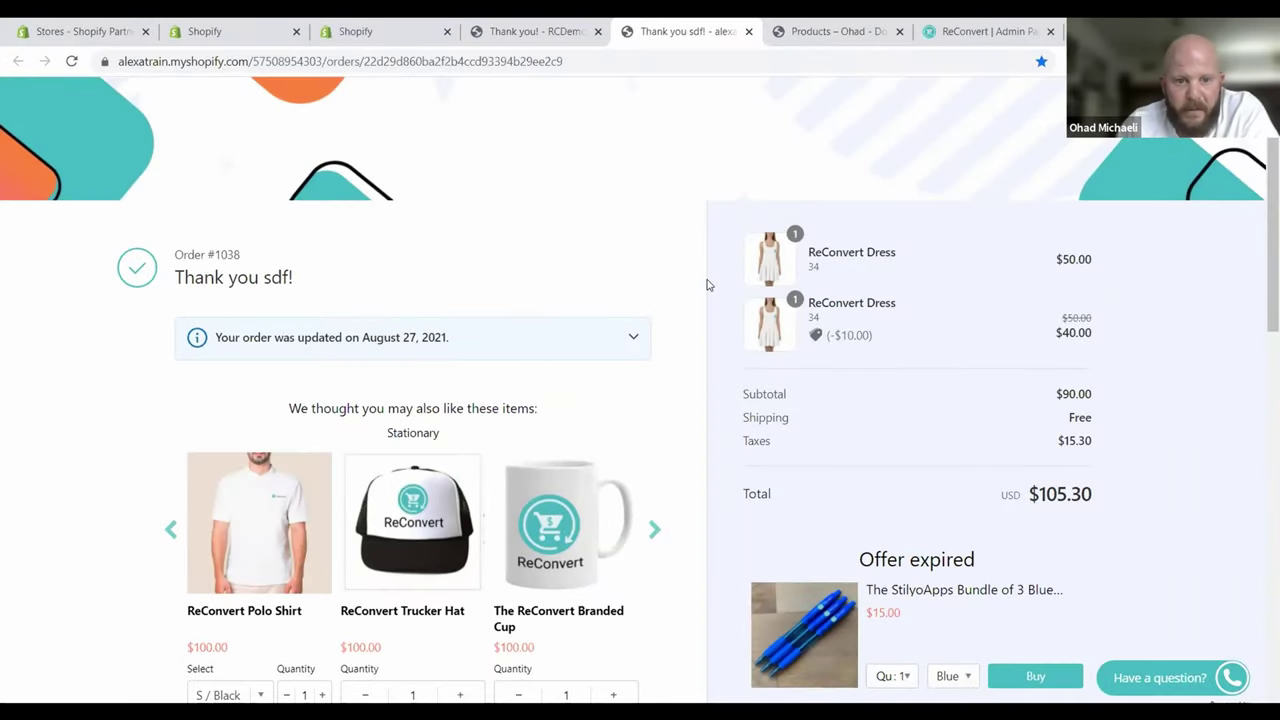
scroll(701, 289, "down", 2)
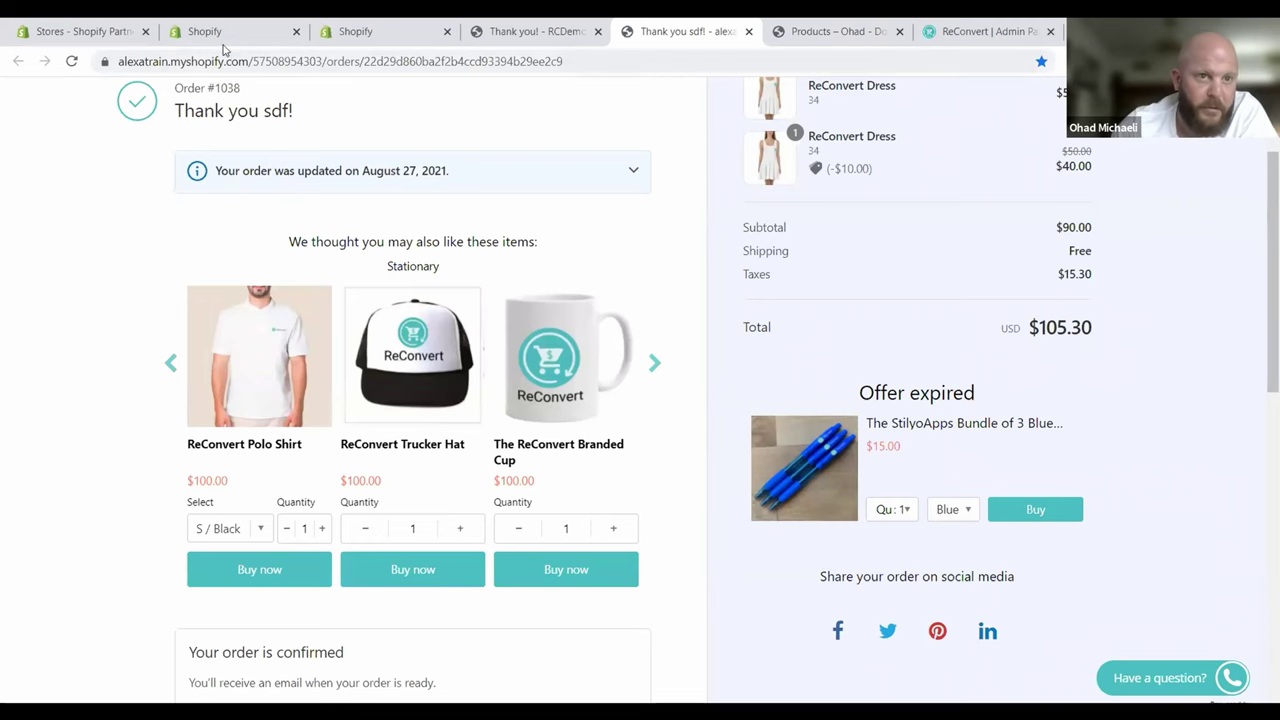
Glance at the checkout settings, then approve the free ReConvert subscription from the welcome dialog.
left_click(397, 25)
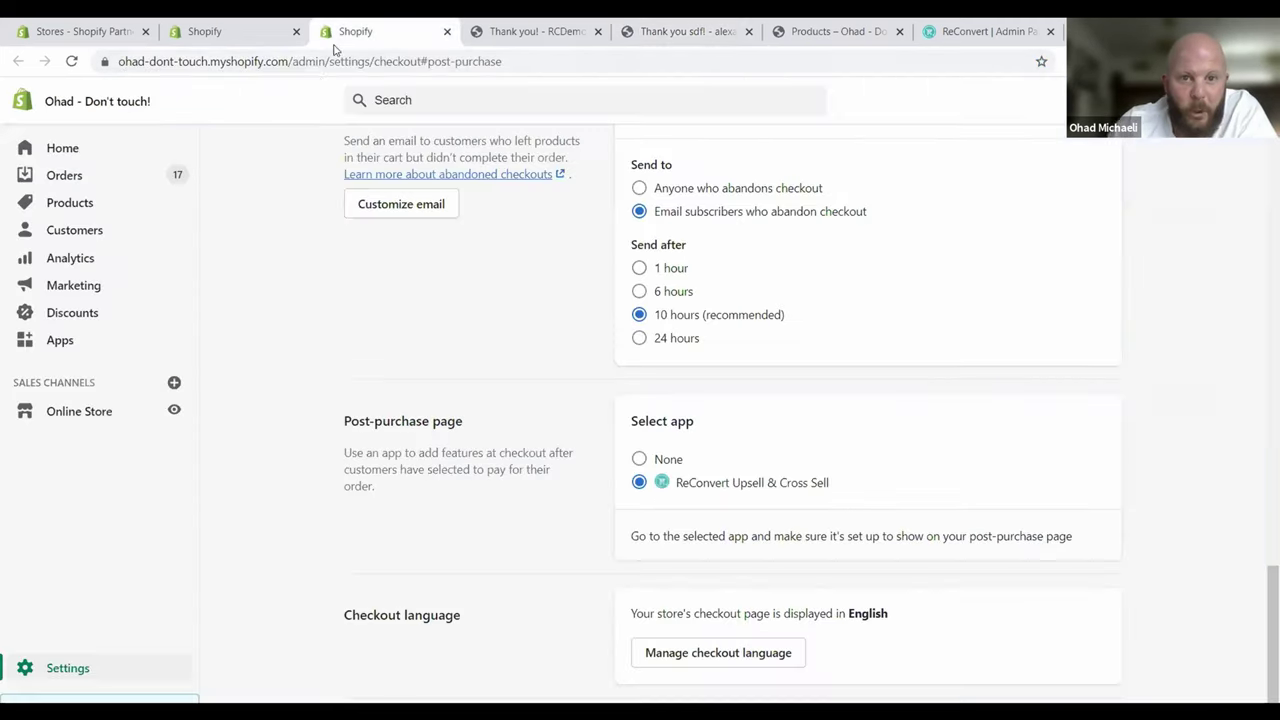
left_click(220, 40)
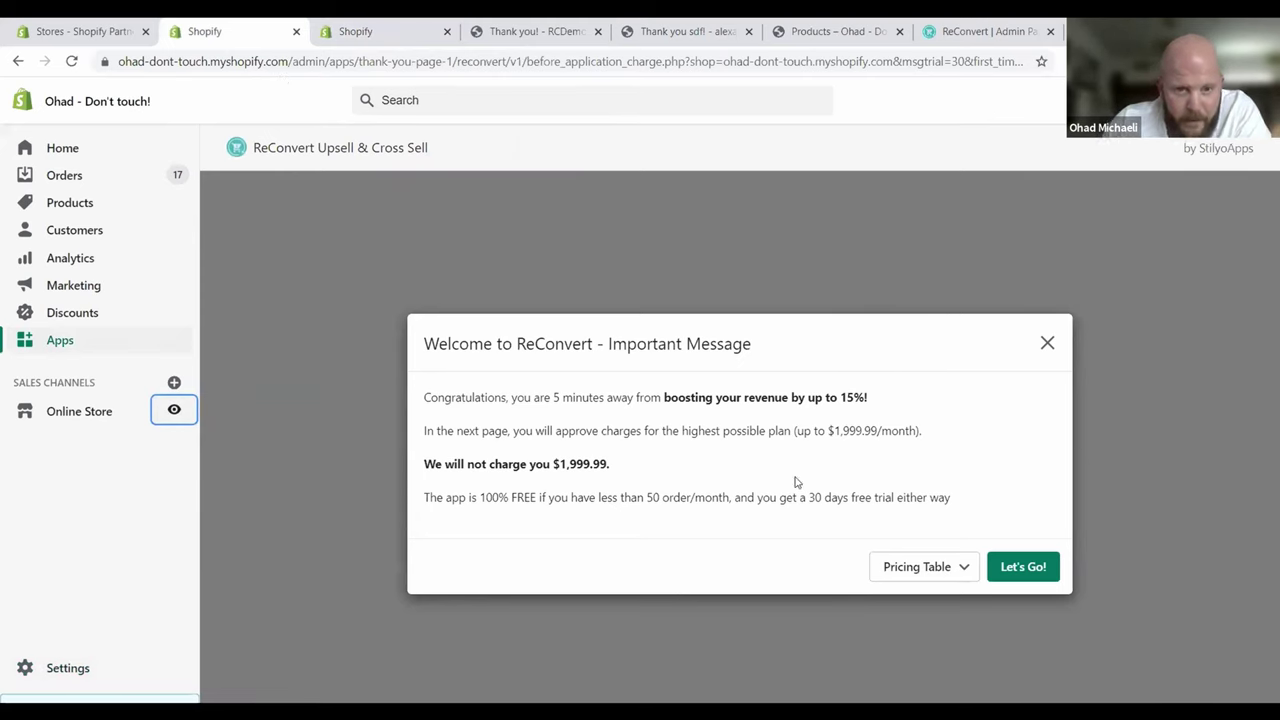
left_click(1020, 568)
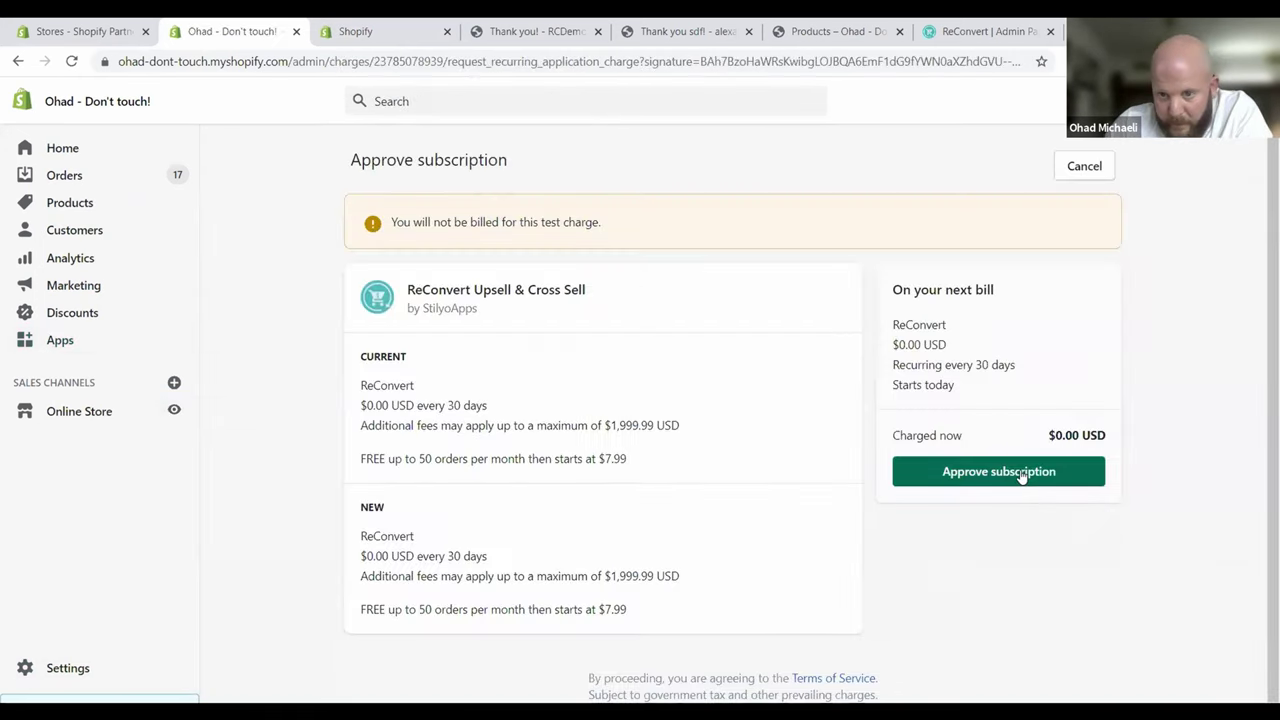
left_click(1022, 476)
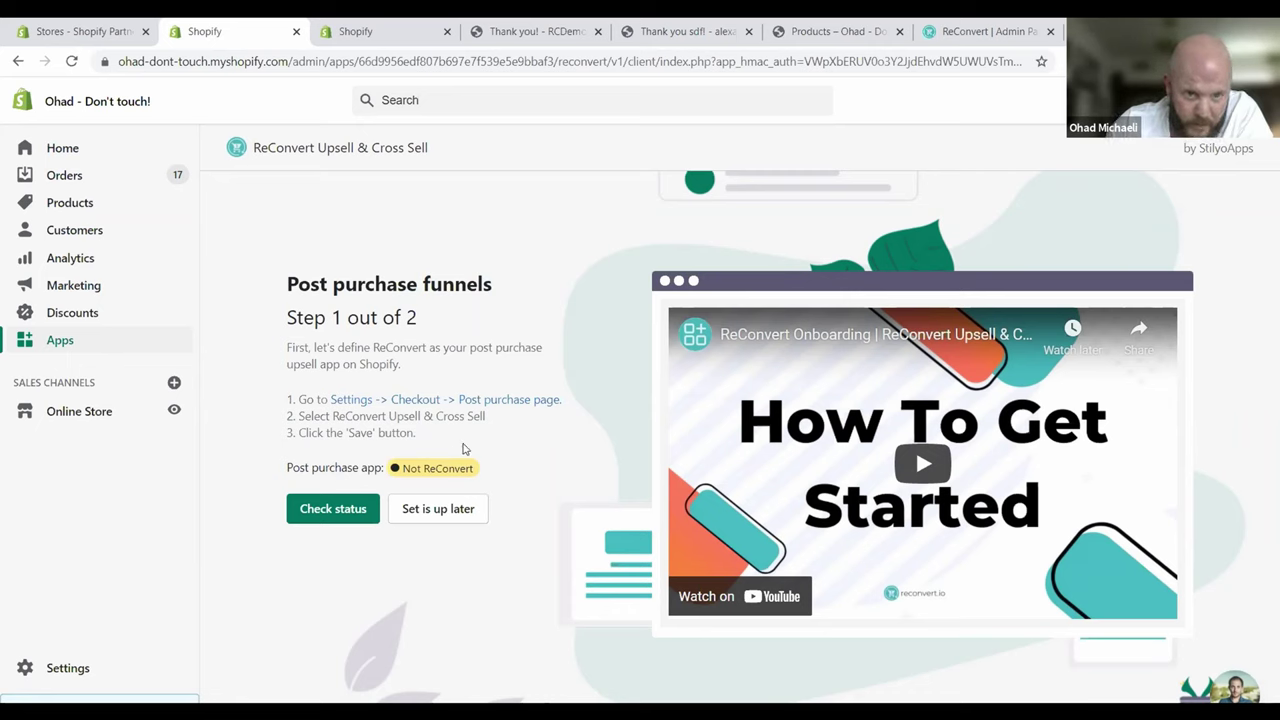
Check the post-purchase app status and review the store's checkout settings.
left_click(320, 511)
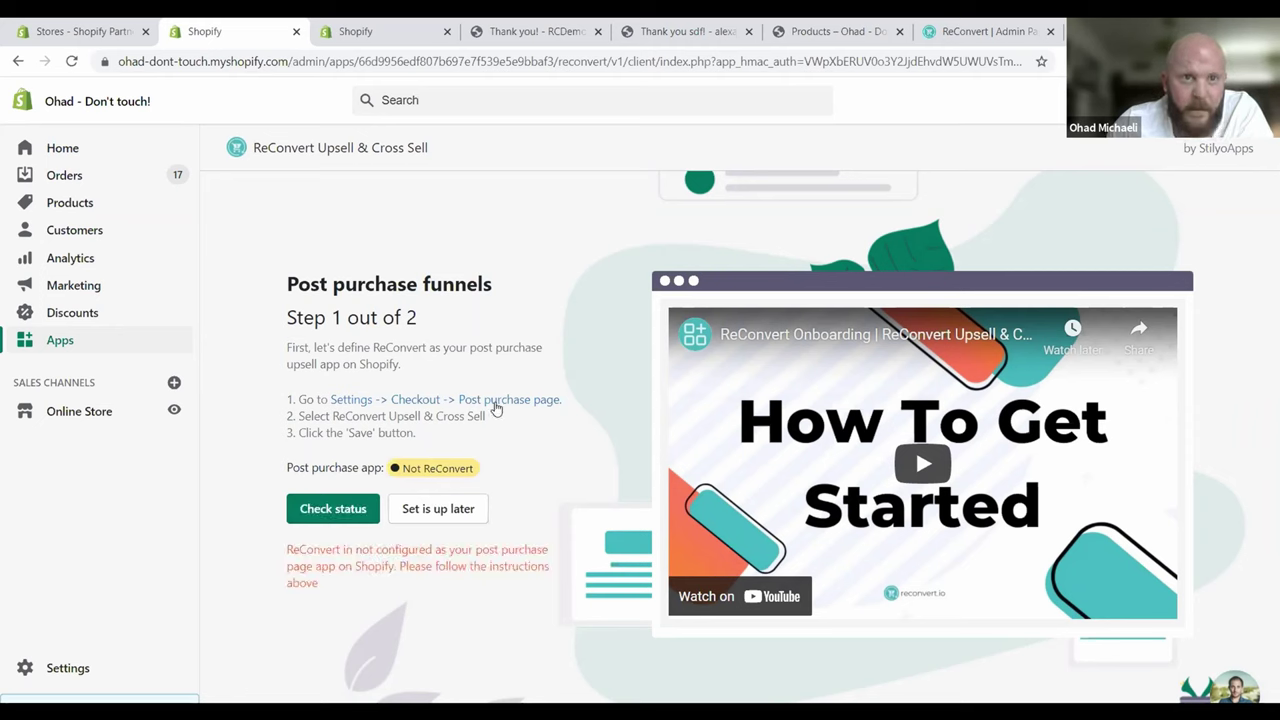
left_click(360, 33)
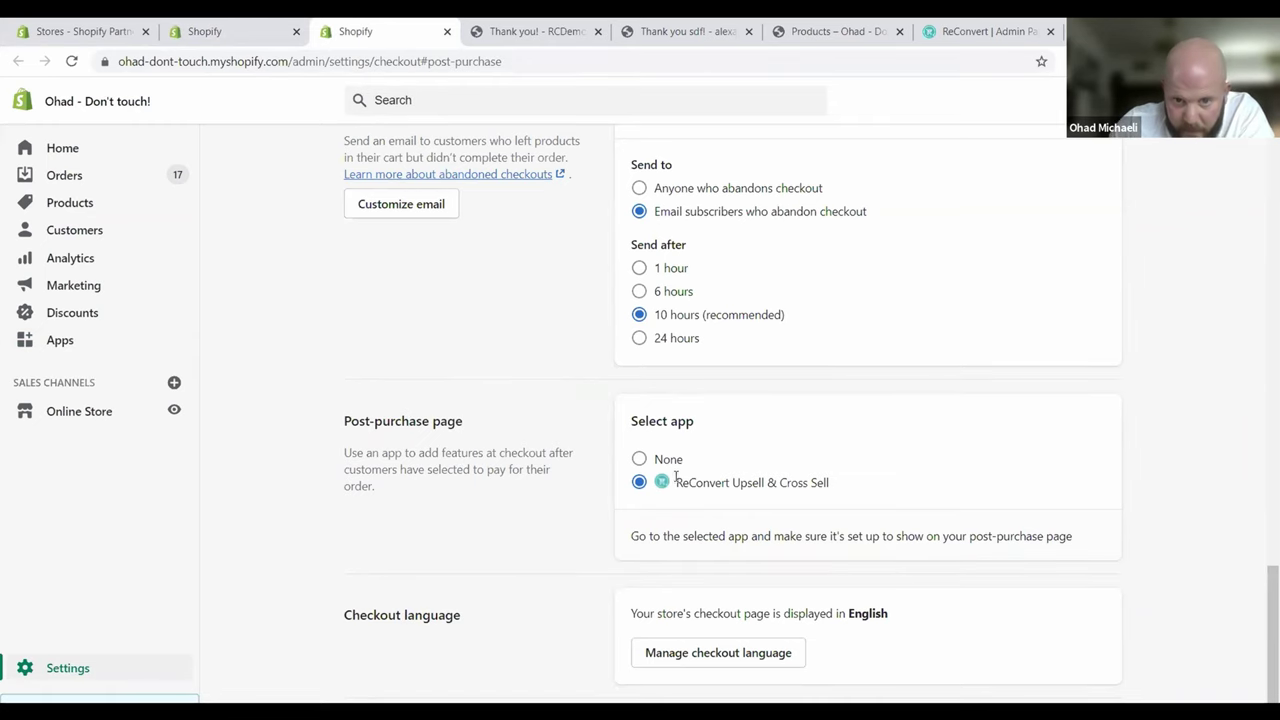
scroll(1124, 563, "down", 1)
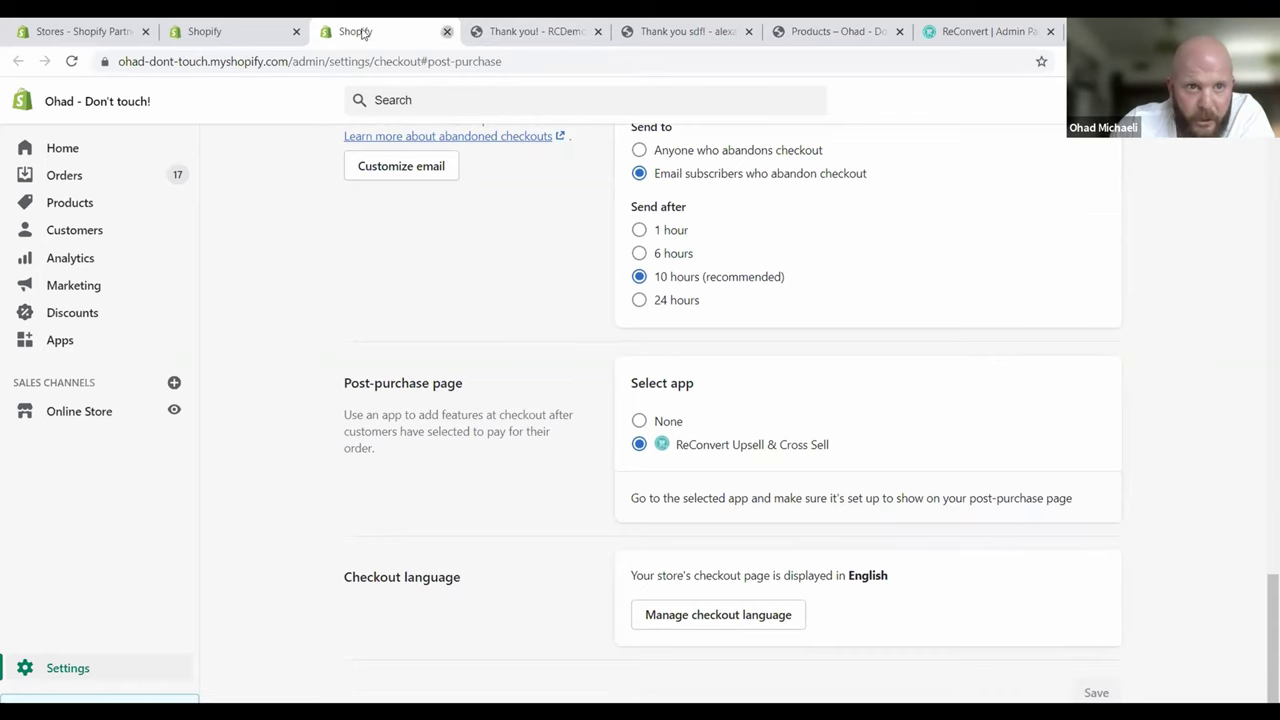
left_click(447, 31)
left_click(238, 28)
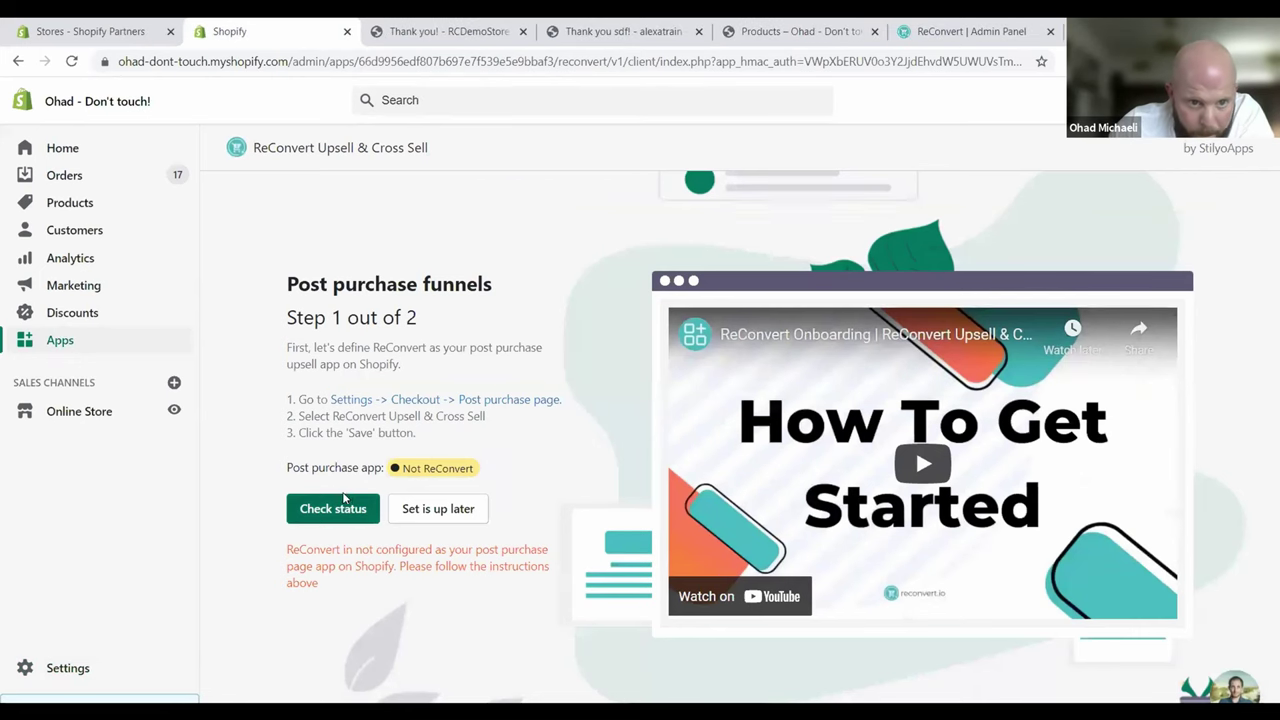
Select ReConvert Upsell & Cross Sell as the post-purchase page app, save, and recheck status.
left_click(495, 399)
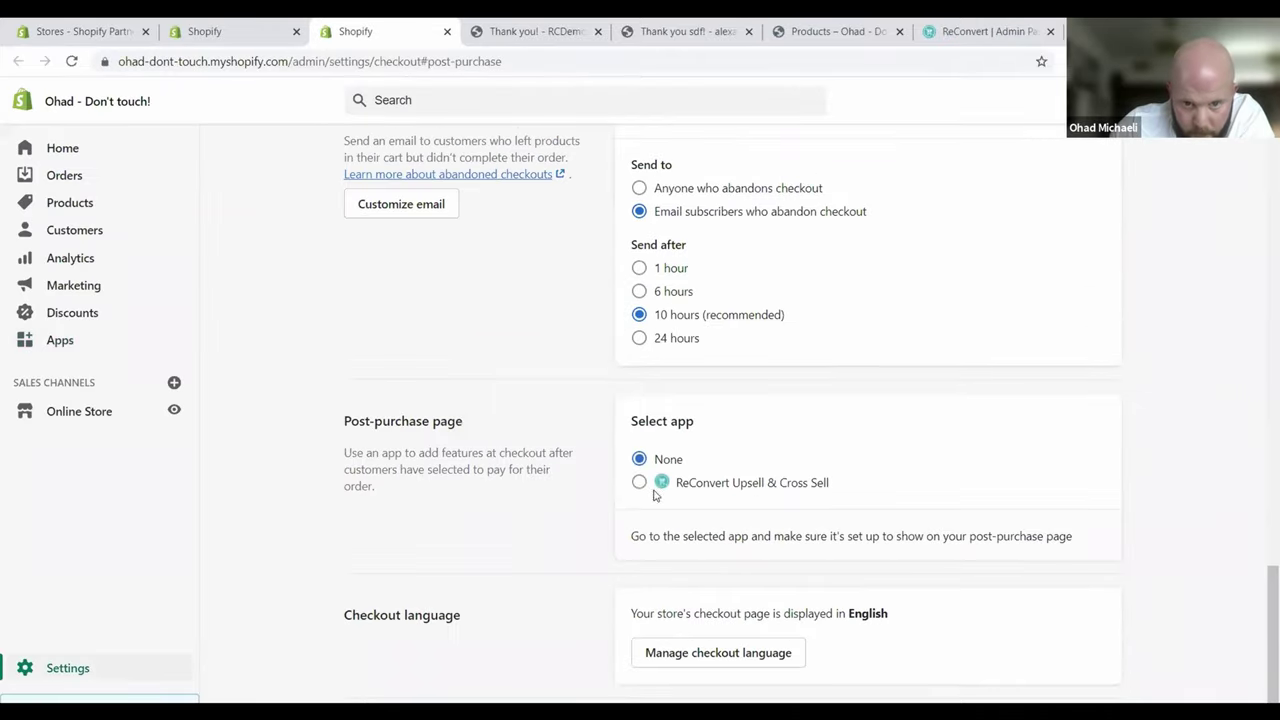
left_click(639, 482)
scroll(1048, 508, "down", 1)
left_click(1096, 692)
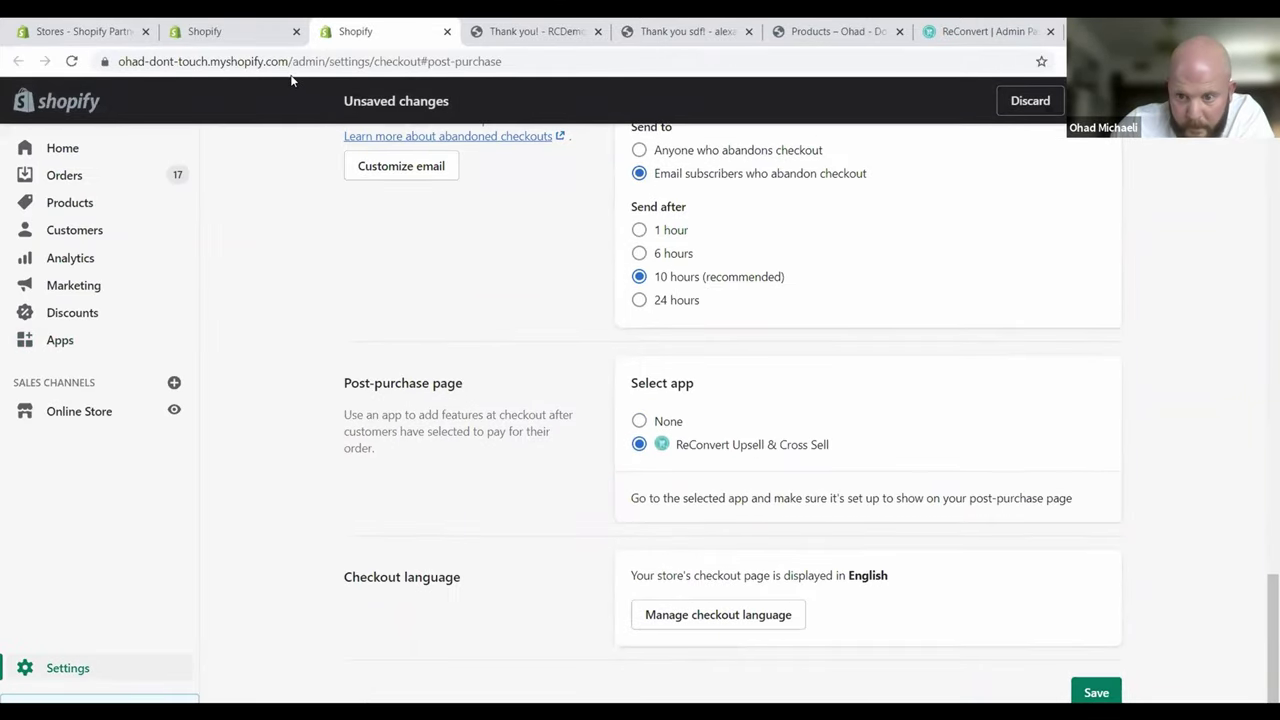
left_click(445, 31)
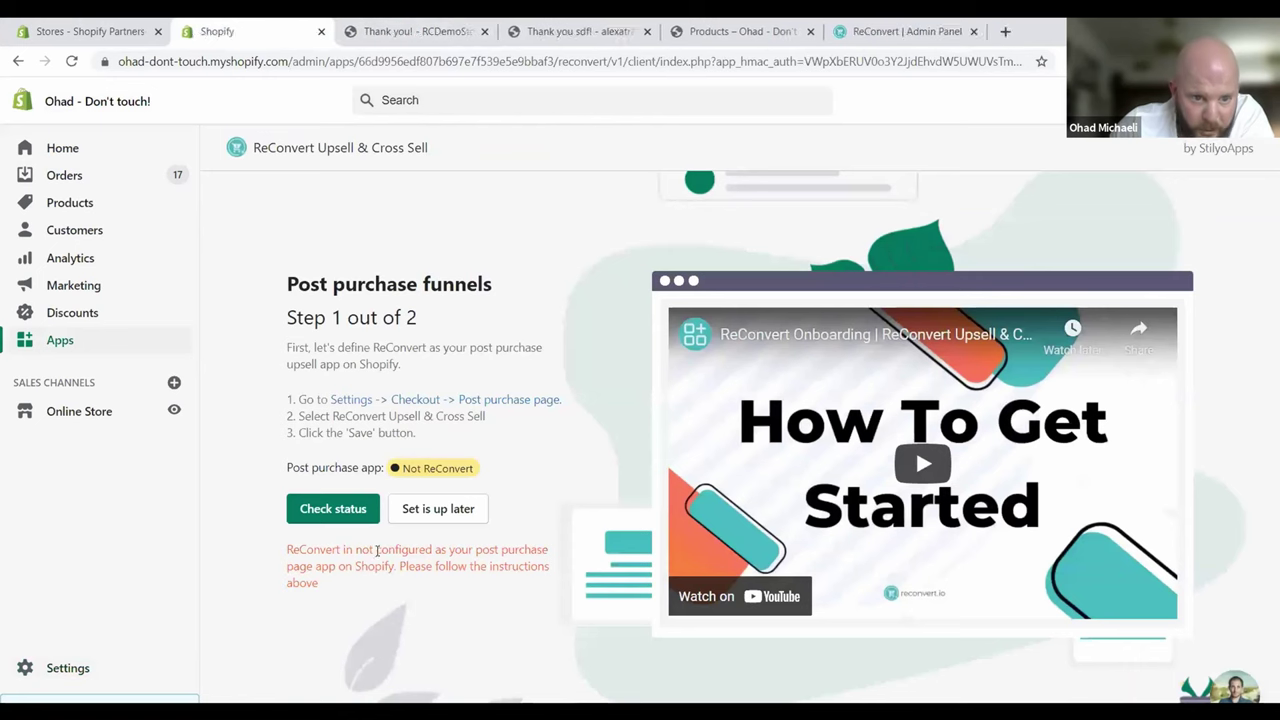
left_click(338, 508)
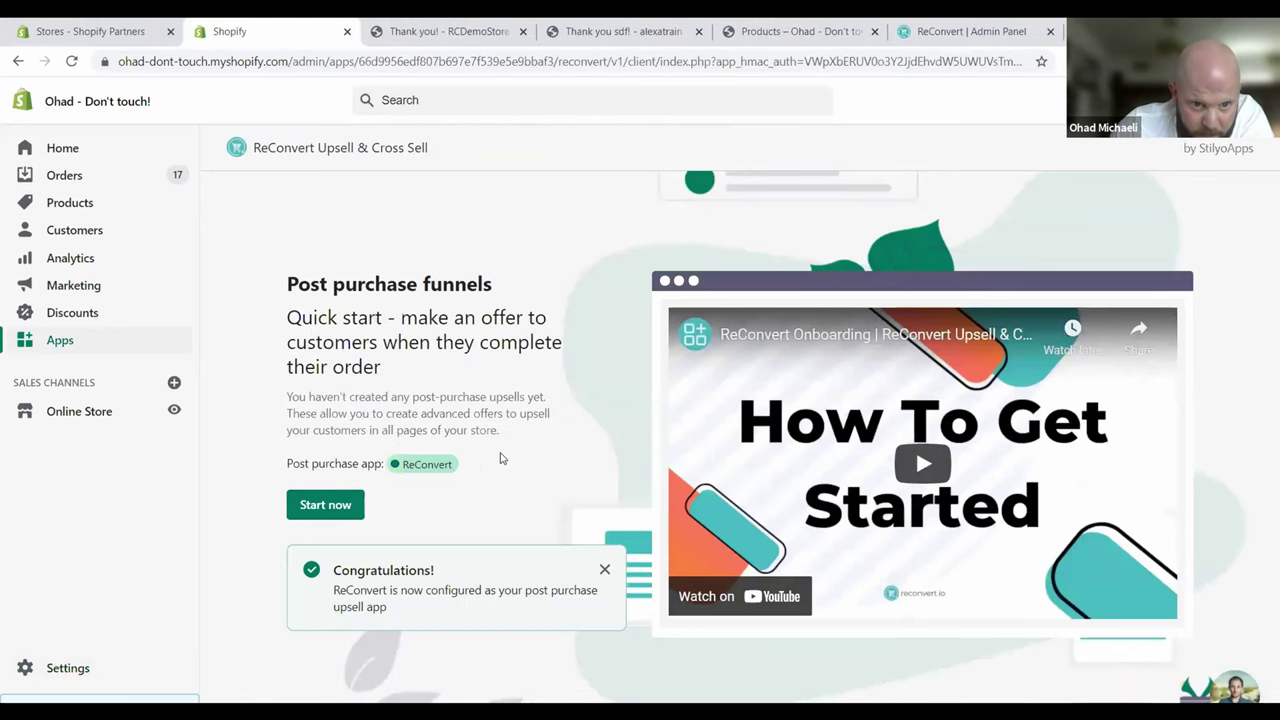
Start the Conversion monster funnel, raise Max discount from 30 to 40, and publish it.
left_click(343, 507)
left_click(345, 506)
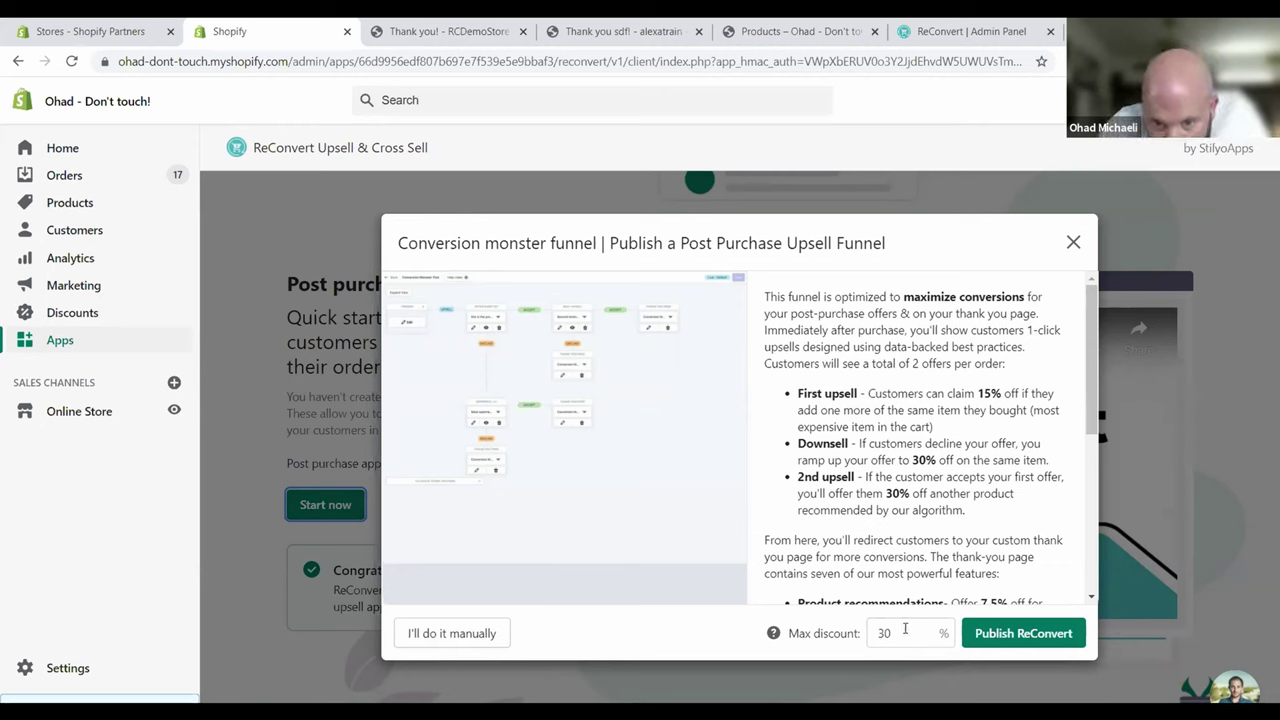
double_click(907, 632)
type("40")
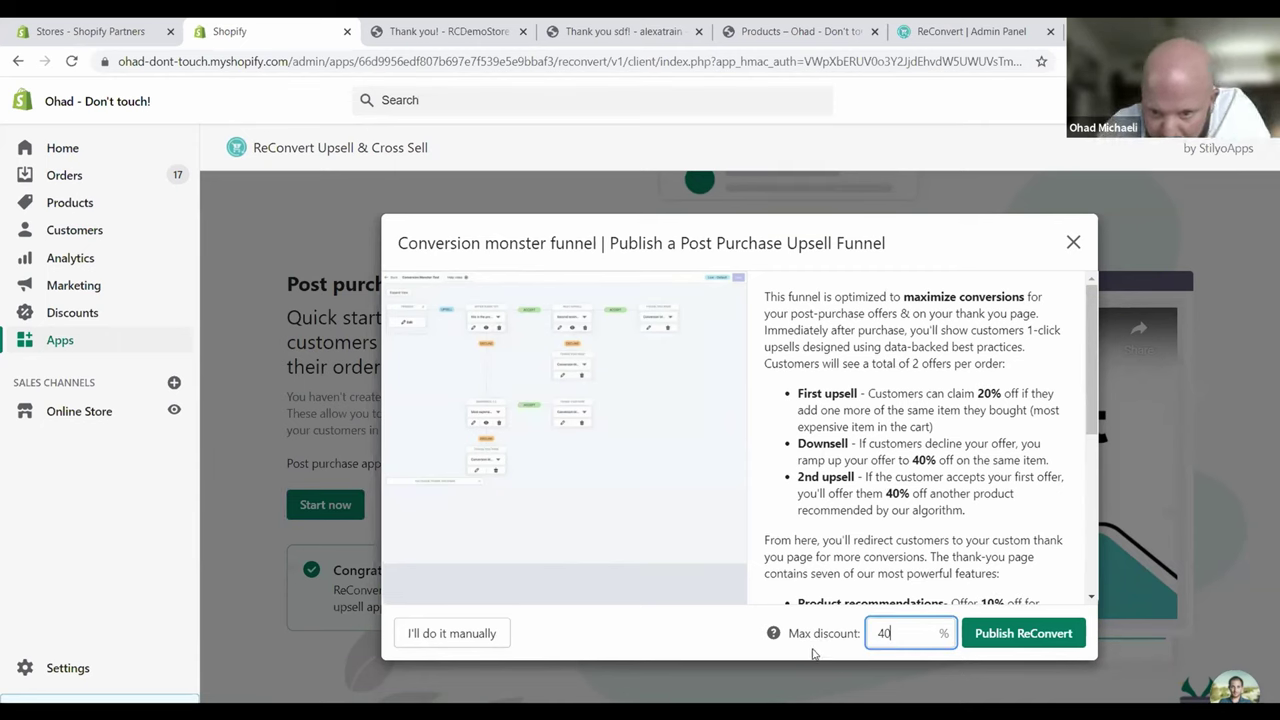
left_click(1022, 638)
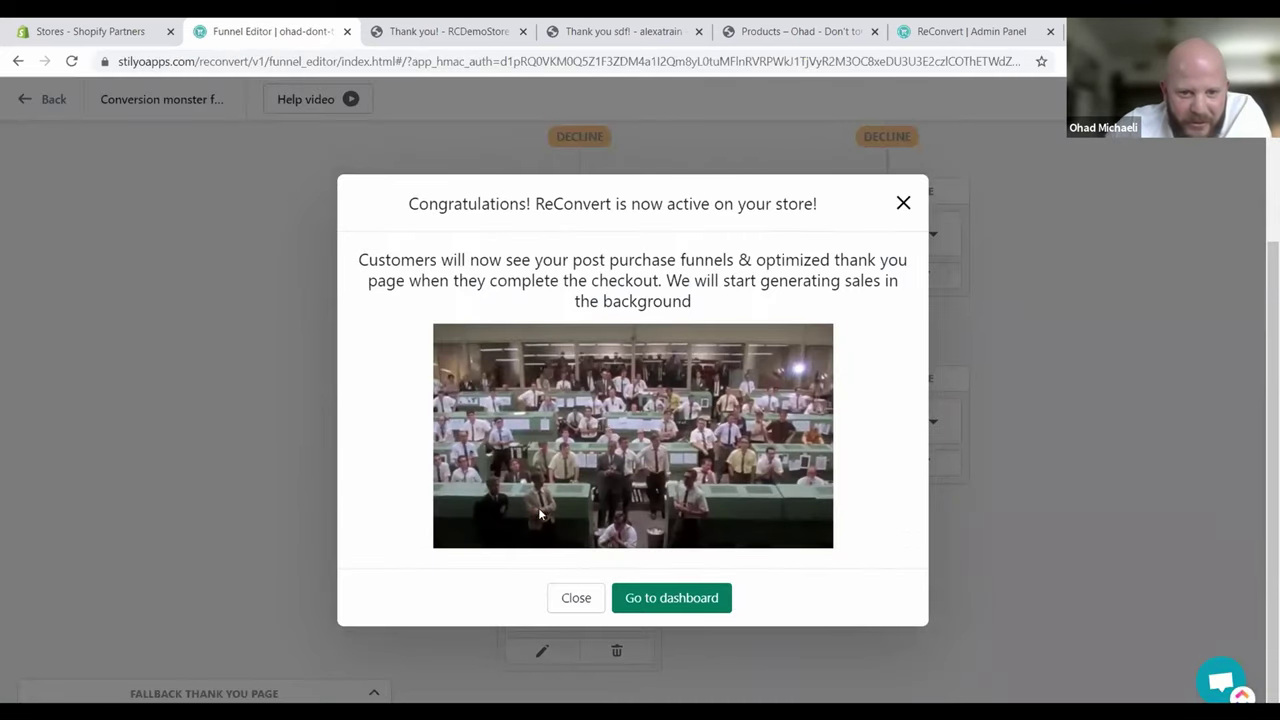
Close the Congratulations dialog and scroll through the Conversion monster funnel's upsells and downsell.
left_click(575, 598)
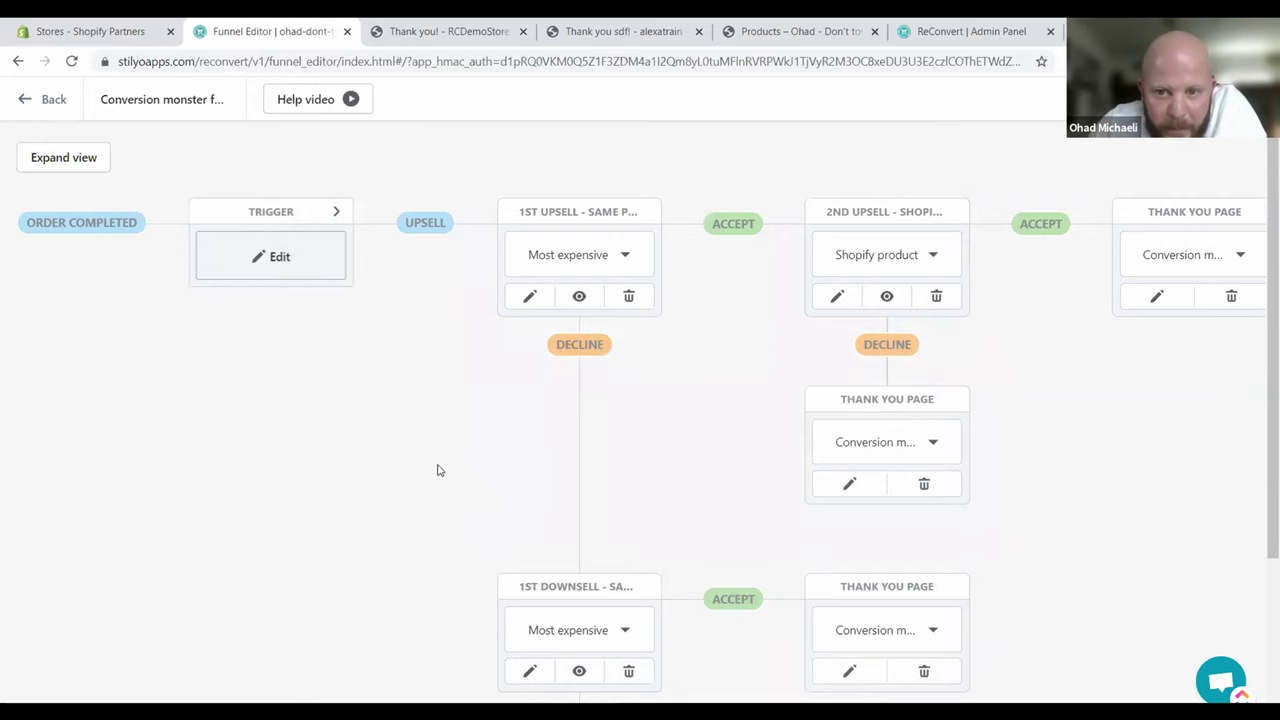
scroll(436, 465, "down", 2)
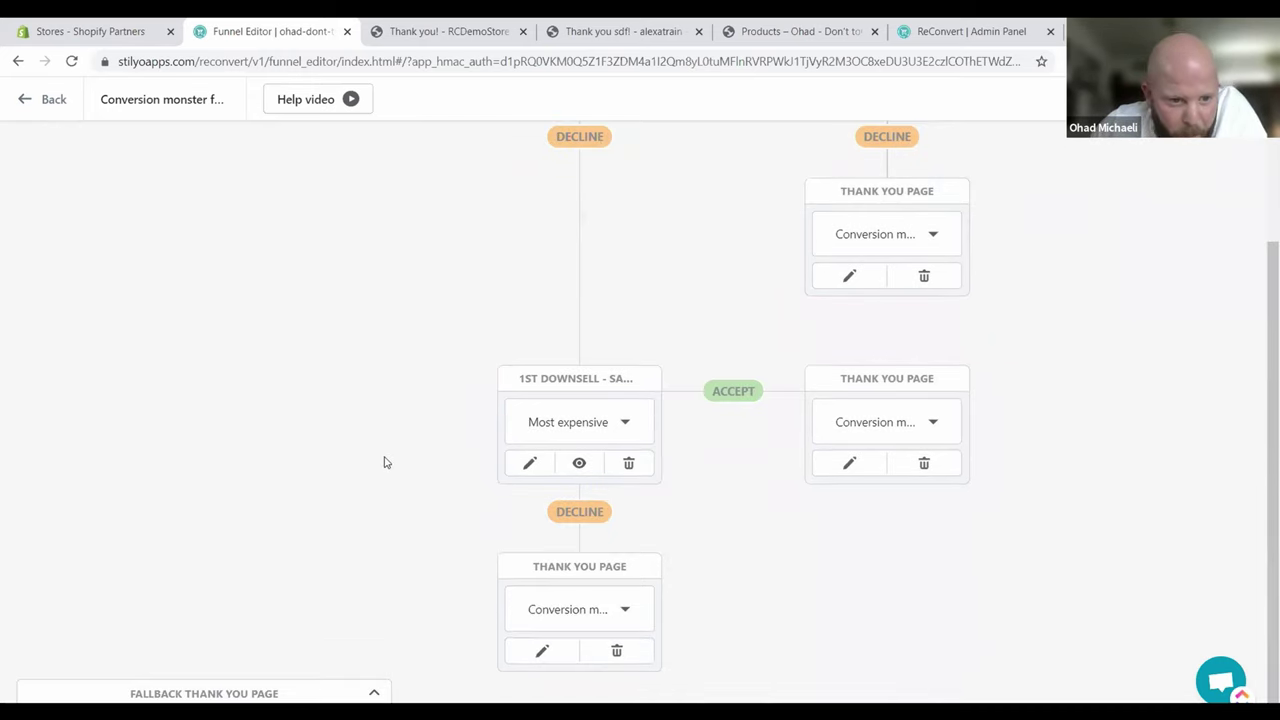
scroll(363, 374, "up", 2)
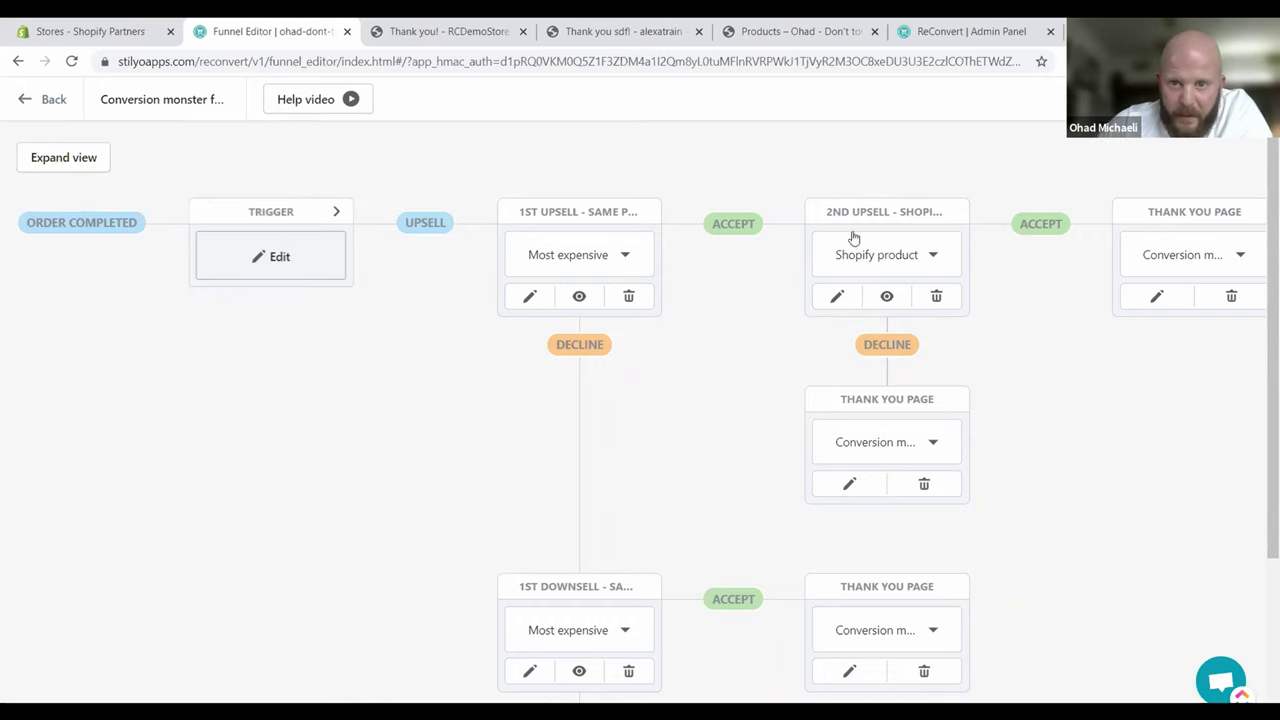
scroll(588, 543, "down", 2)
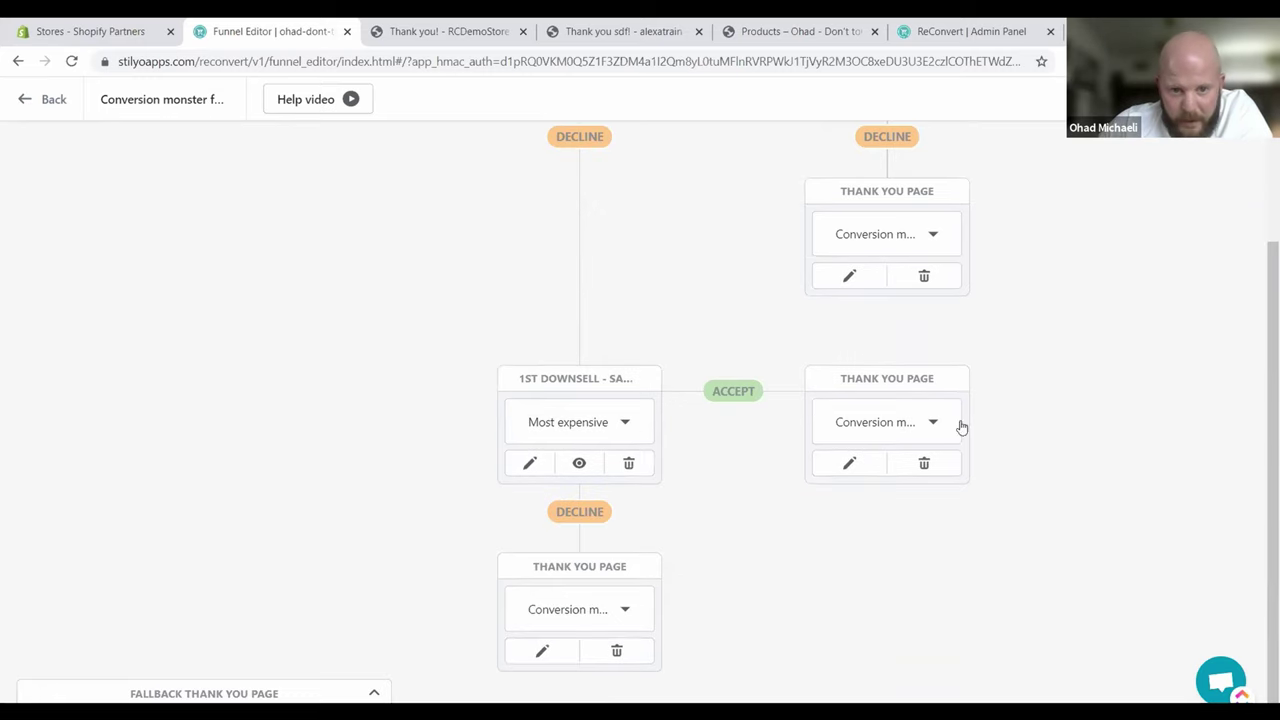
scroll(1149, 394, "up", 1)
scroll(1149, 394, "up", 2)
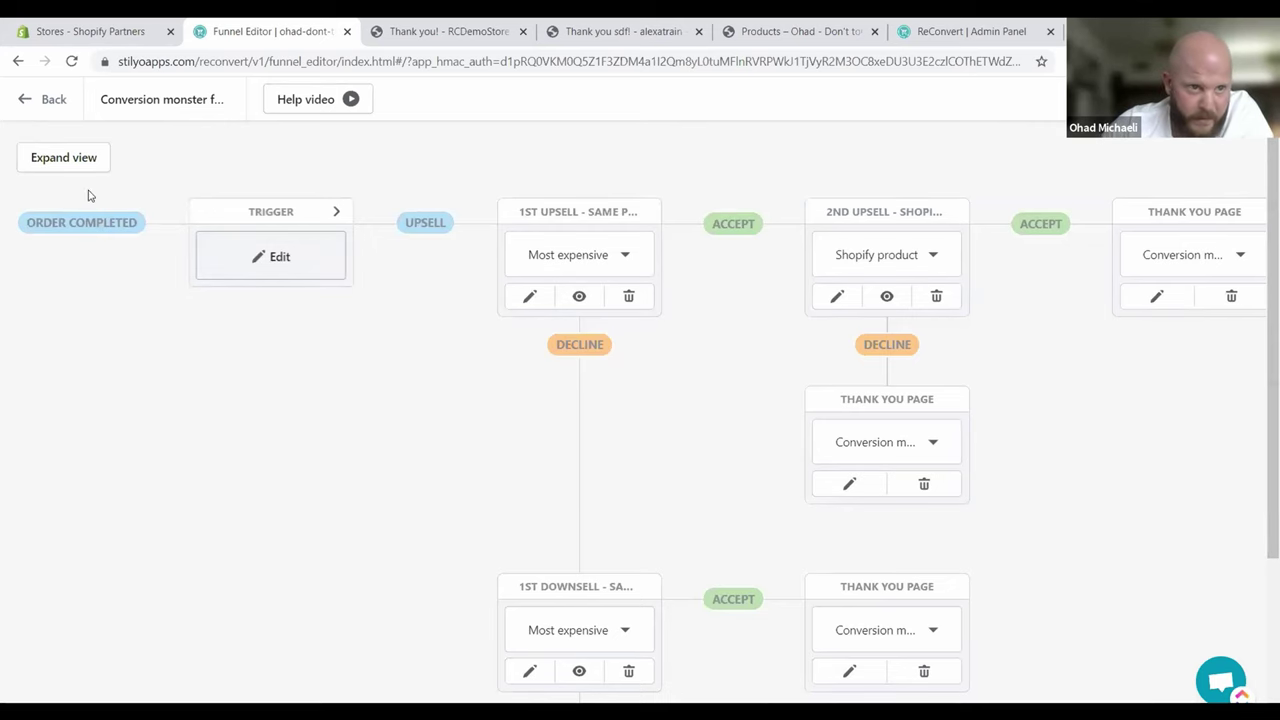
left_click(68, 158)
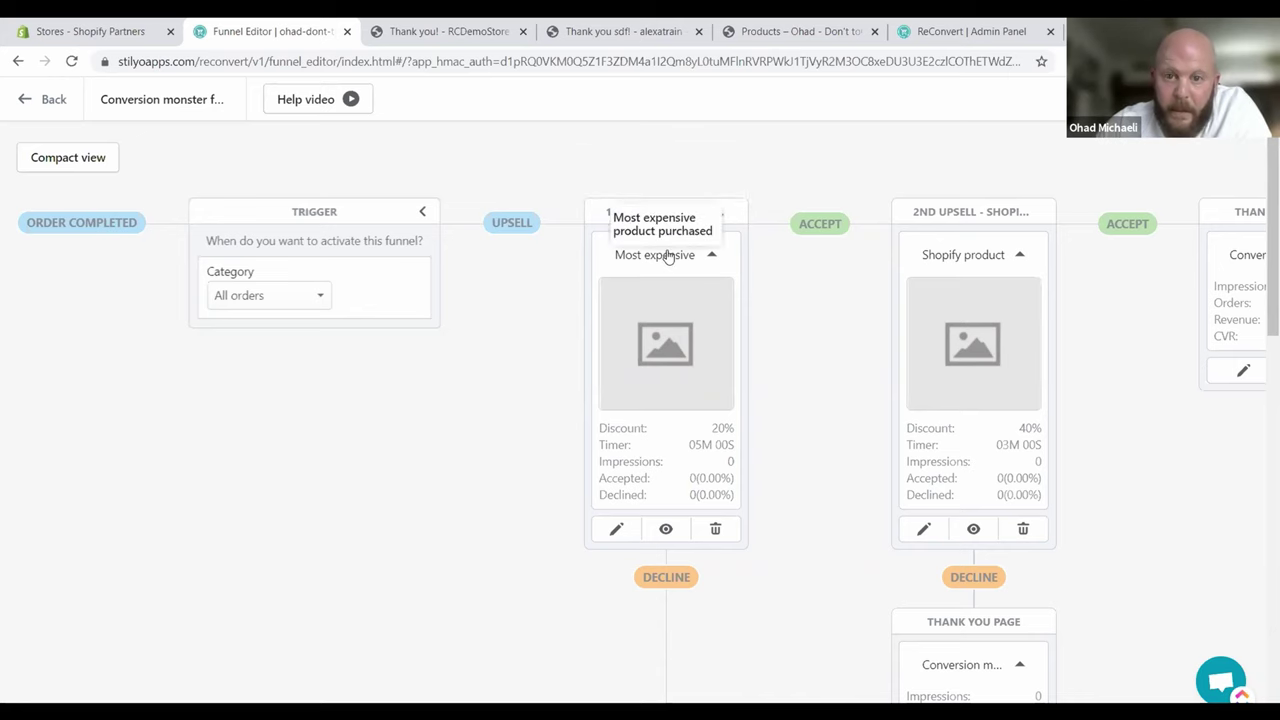
scroll(828, 375, "down", 3)
scroll(825, 371, "down", 4)
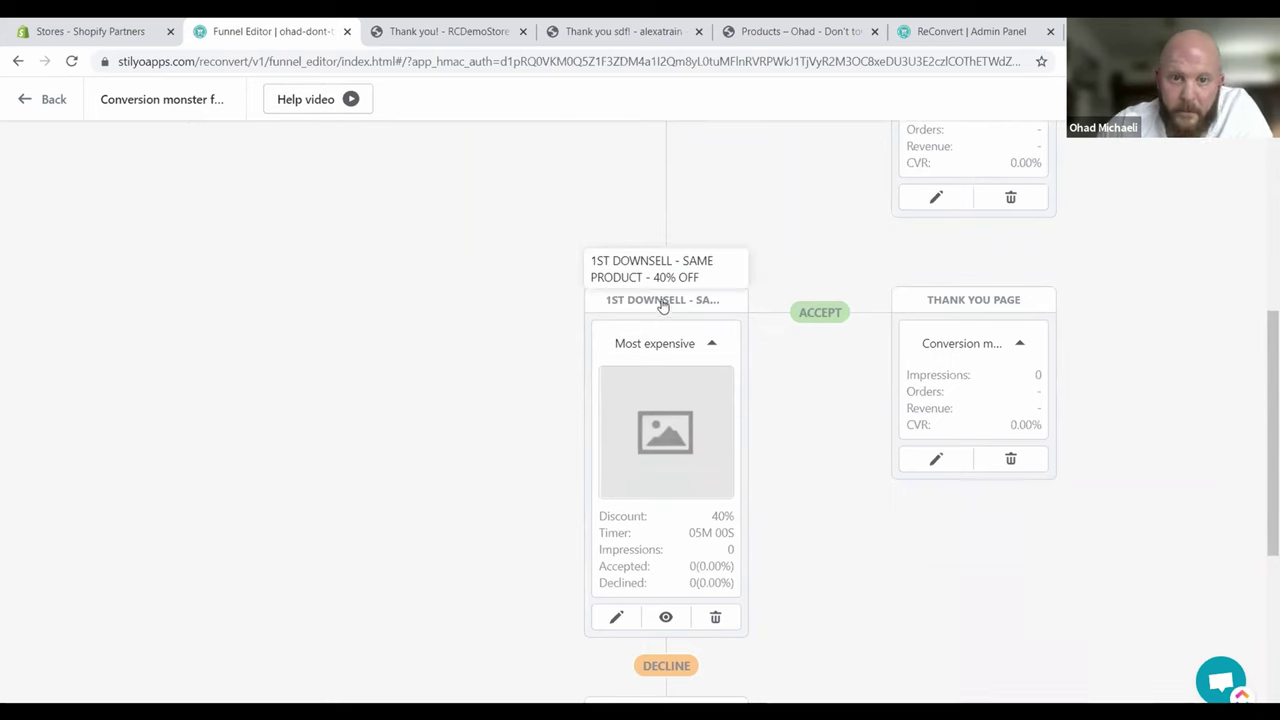
scroll(713, 577, "down", 2)
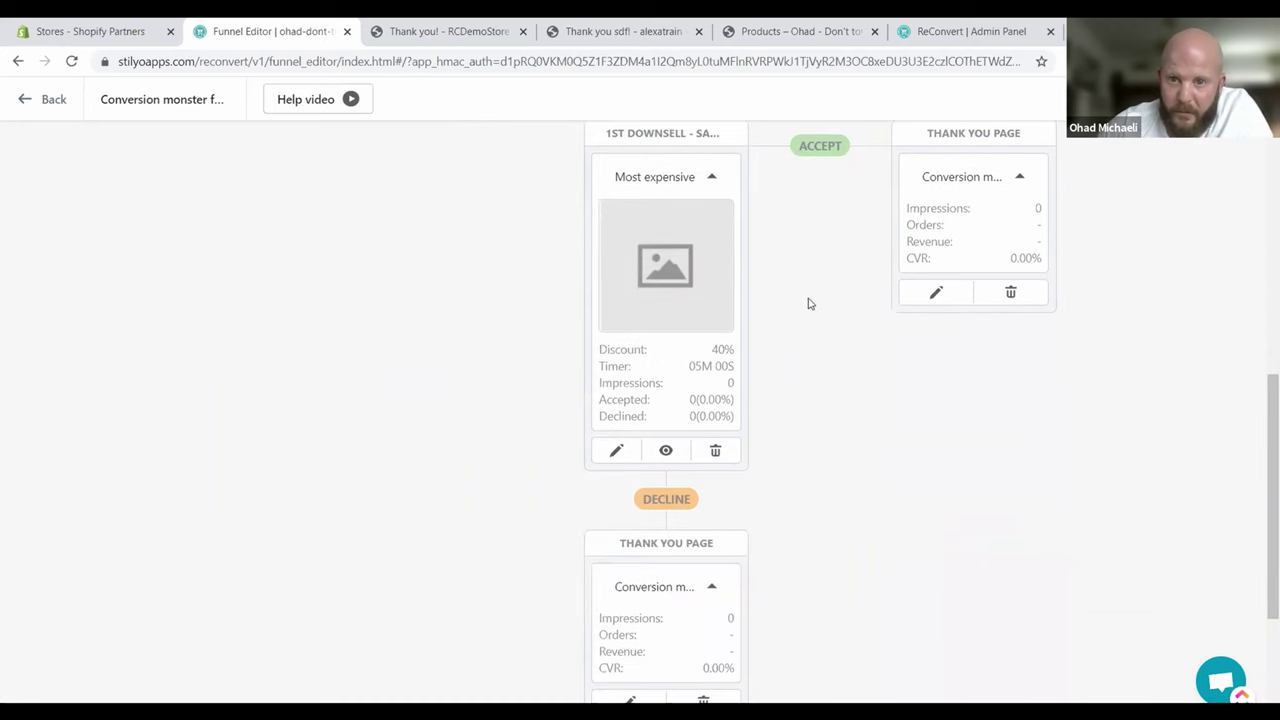
scroll(782, 322, "up", 5)
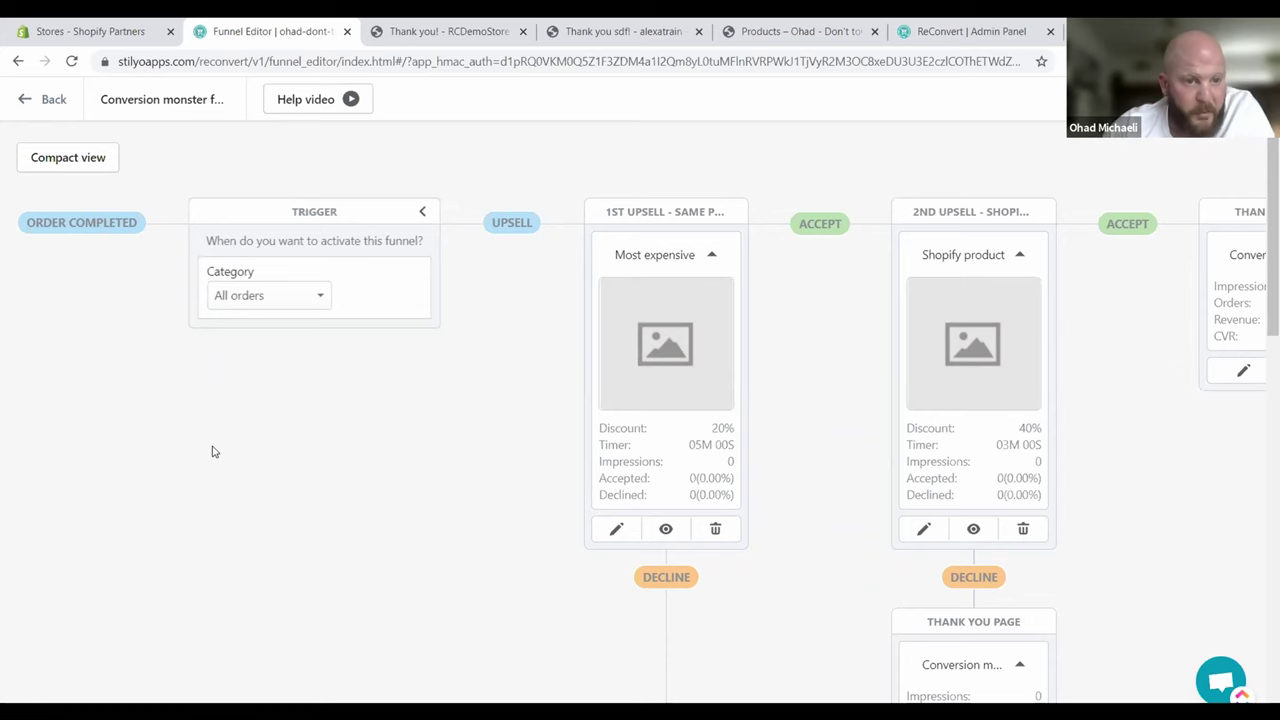
scroll(209, 445, "down", 3)
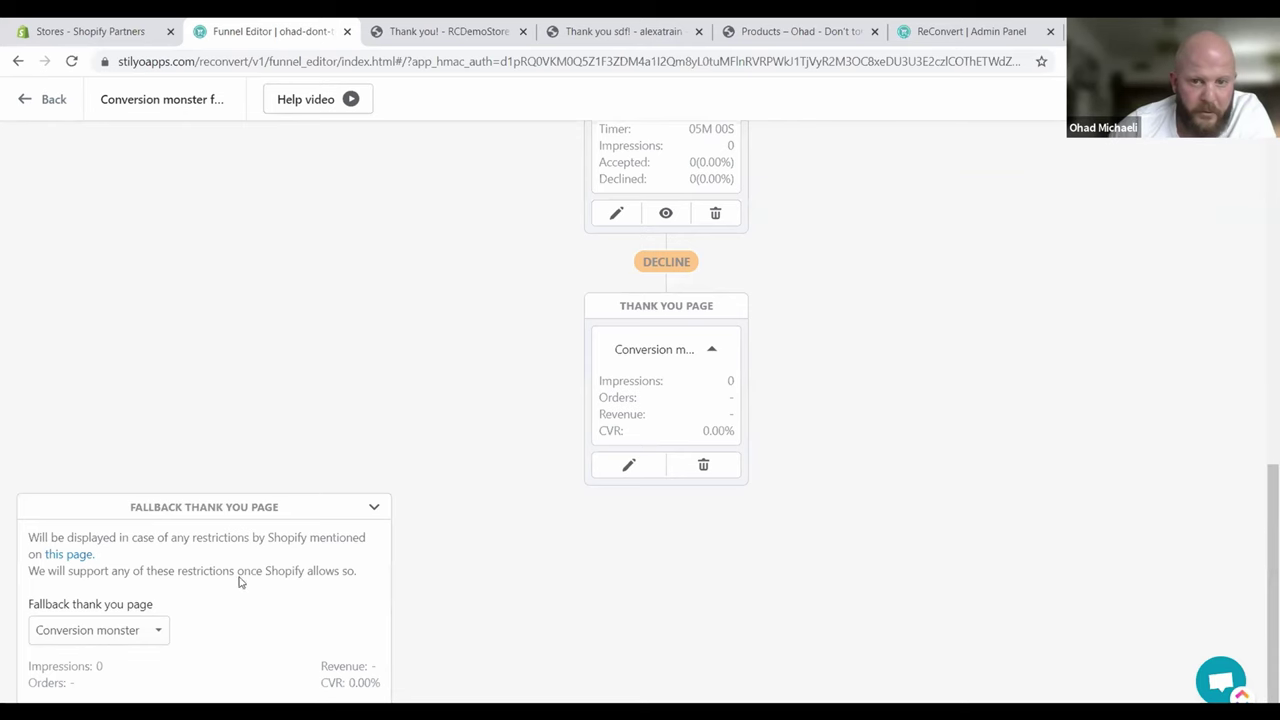
scroll(251, 410, "up", 4)
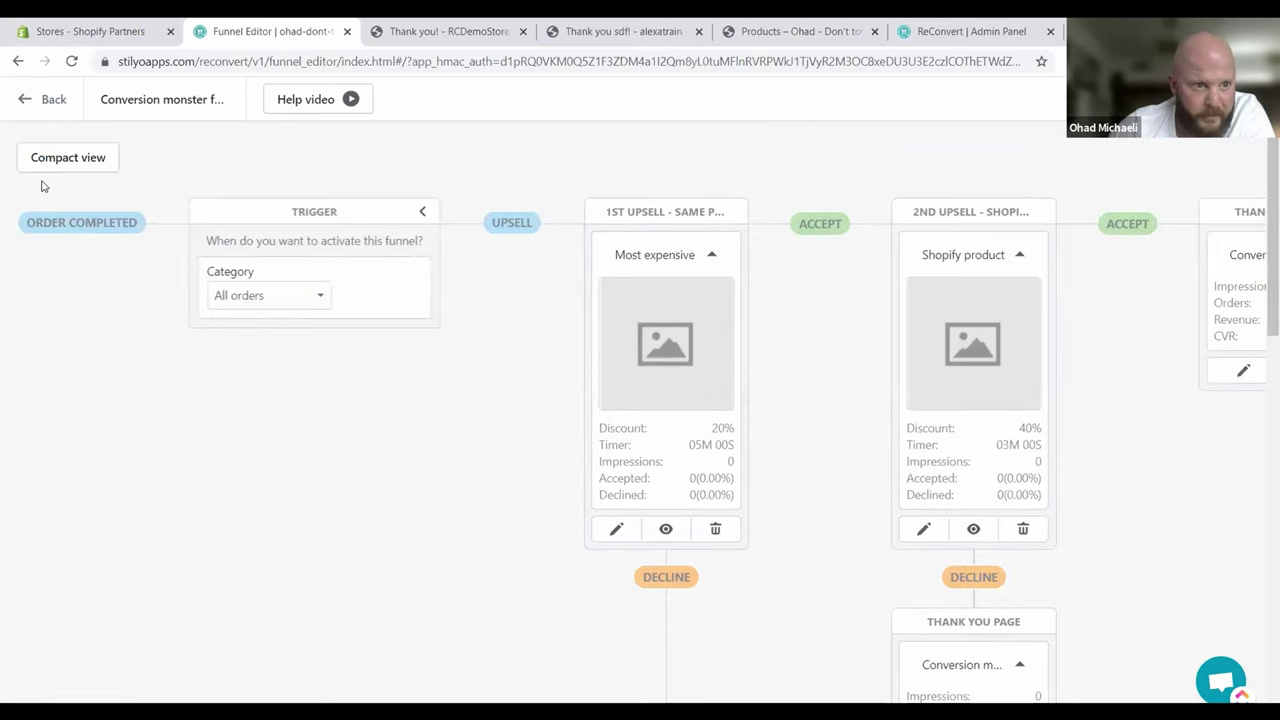
Return to the Dashboard and scroll through its still-empty funnel stats.
left_click(23, 102)
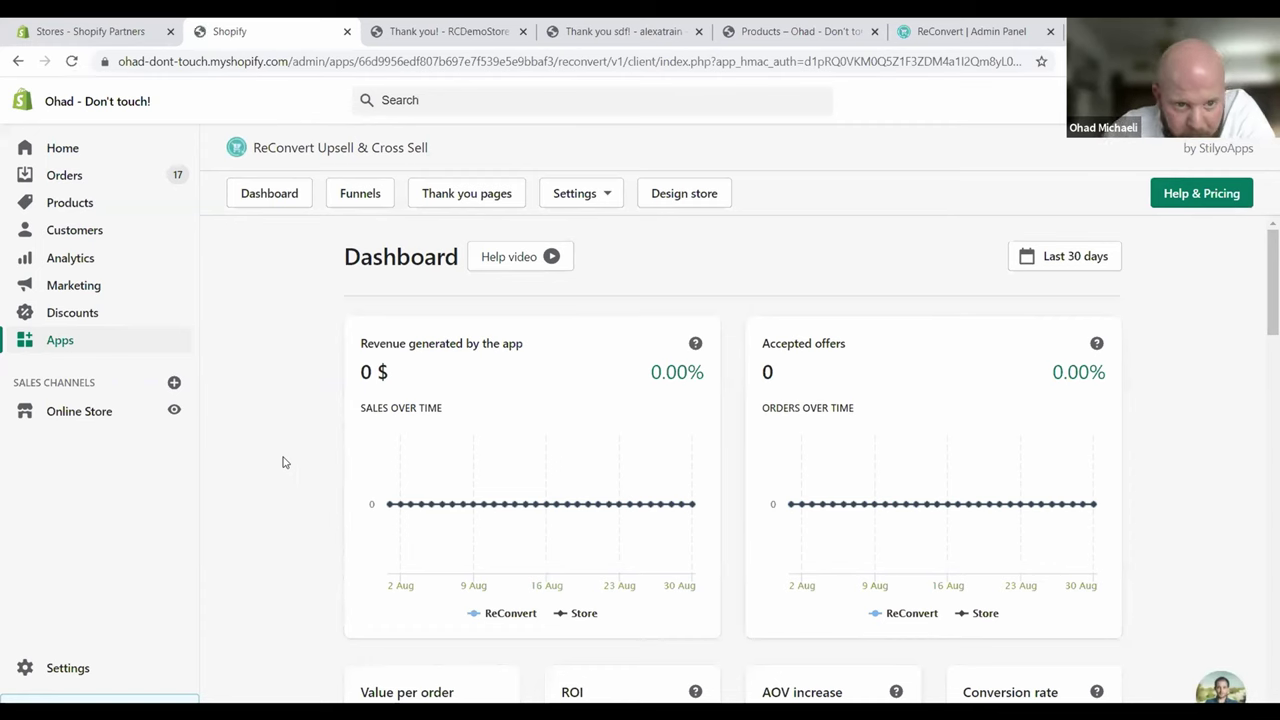
scroll(256, 457, "down", 2)
scroll(257, 452, "up", 2)
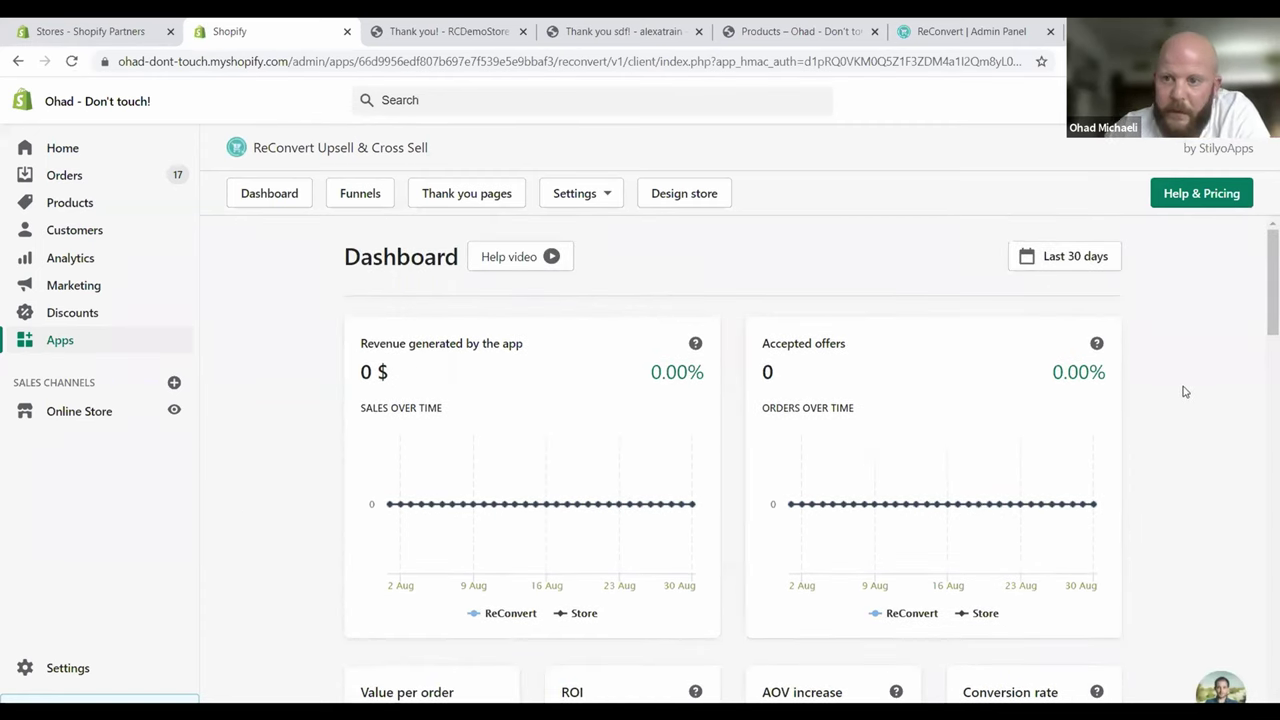
scroll(1189, 388, "down", 2)
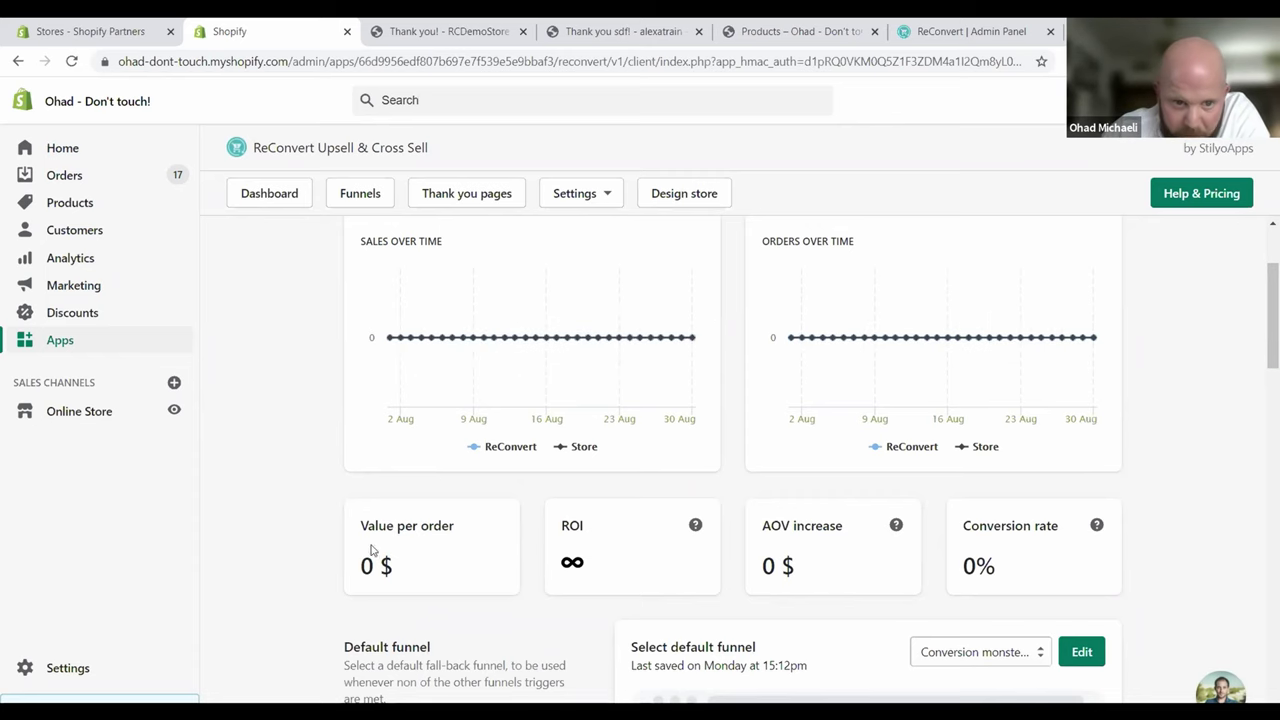
scroll(306, 378, "up", 1)
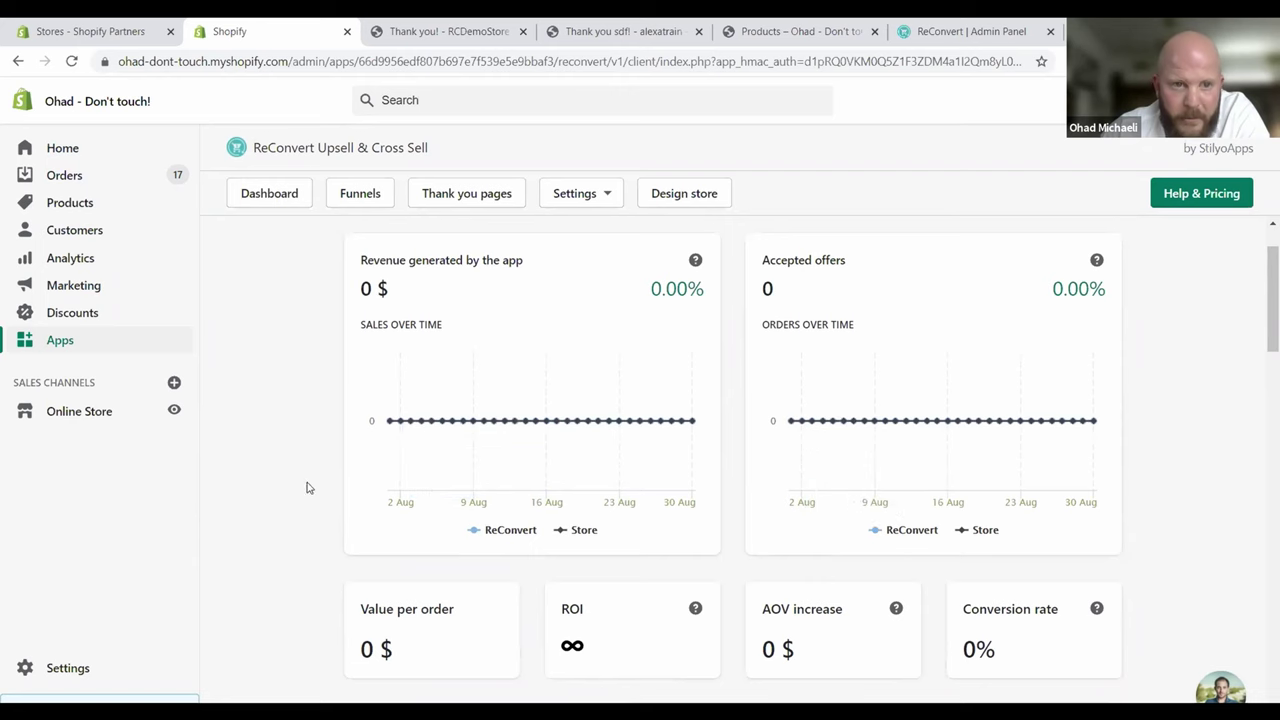
scroll(300, 477, "down", 3)
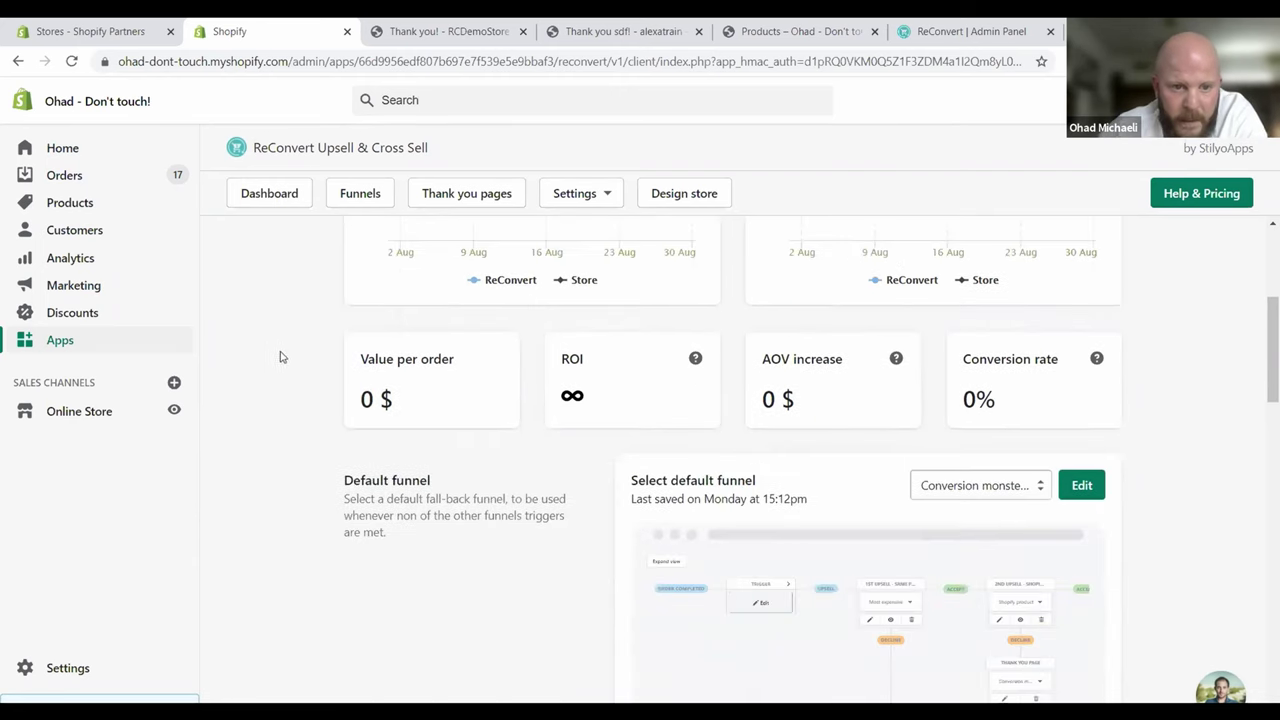
scroll(279, 351, "down", 2)
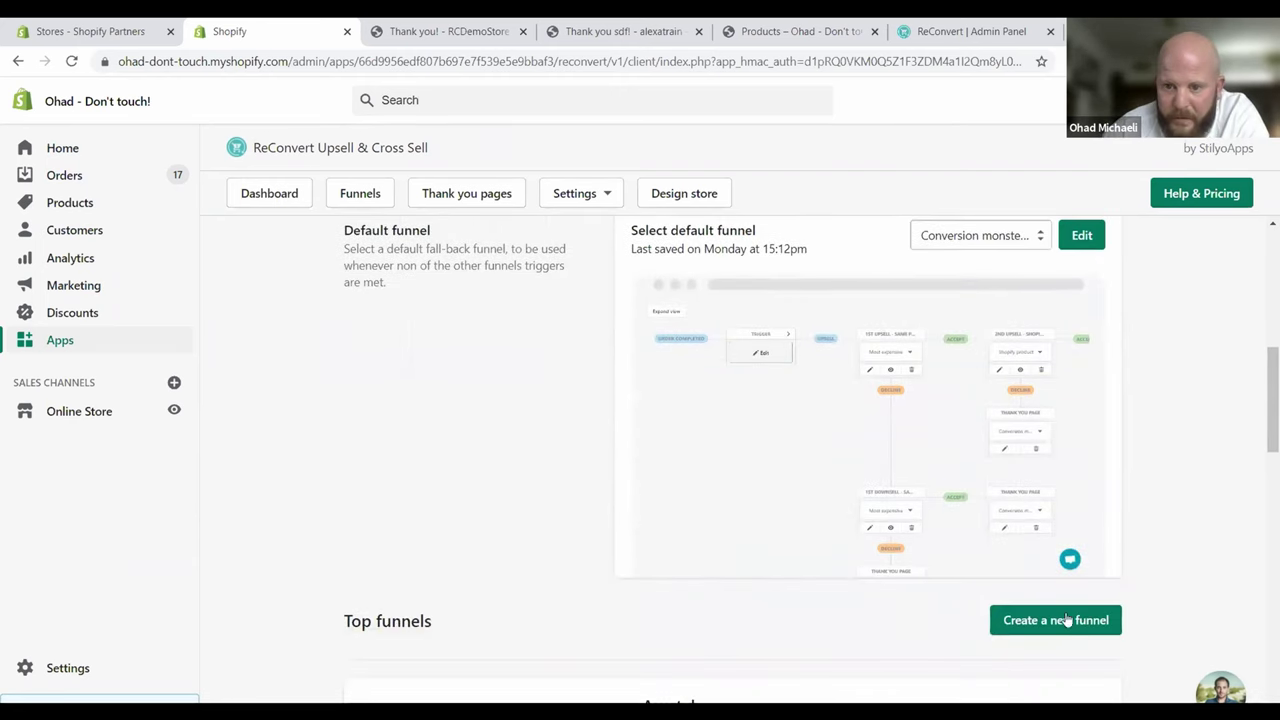
scroll(432, 458, "down", 3)
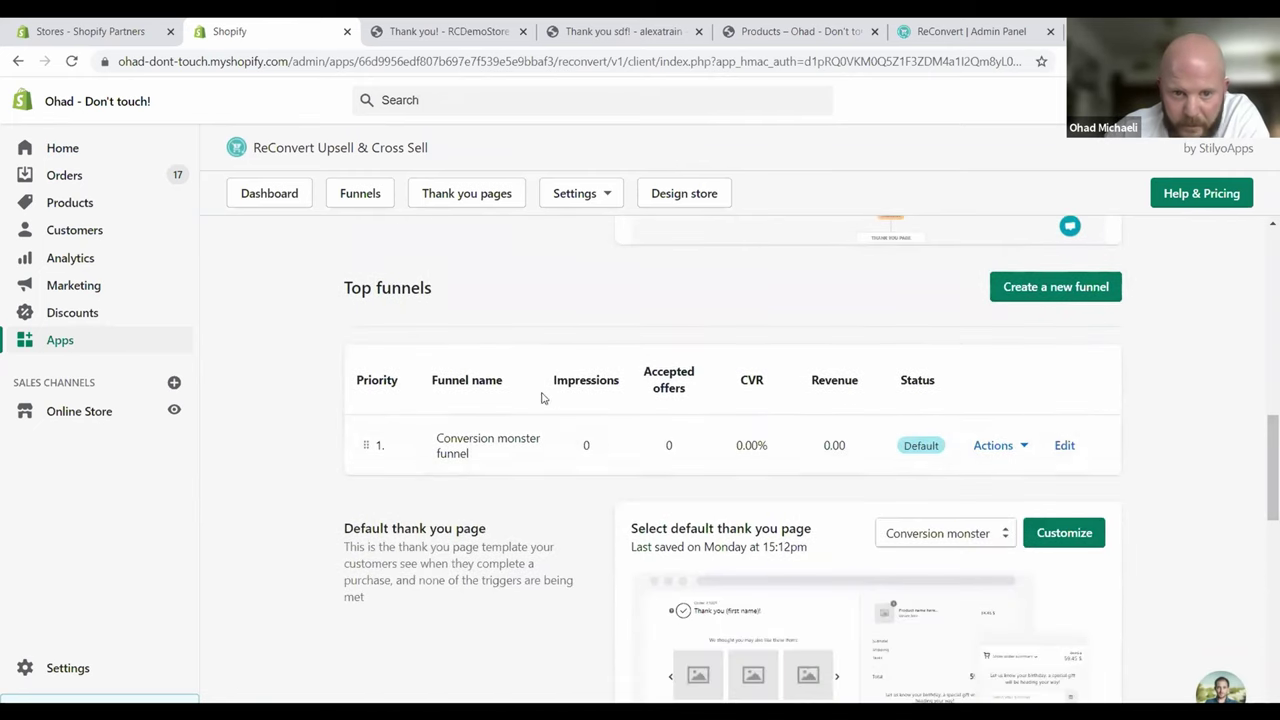
scroll(324, 437, "down", 3)
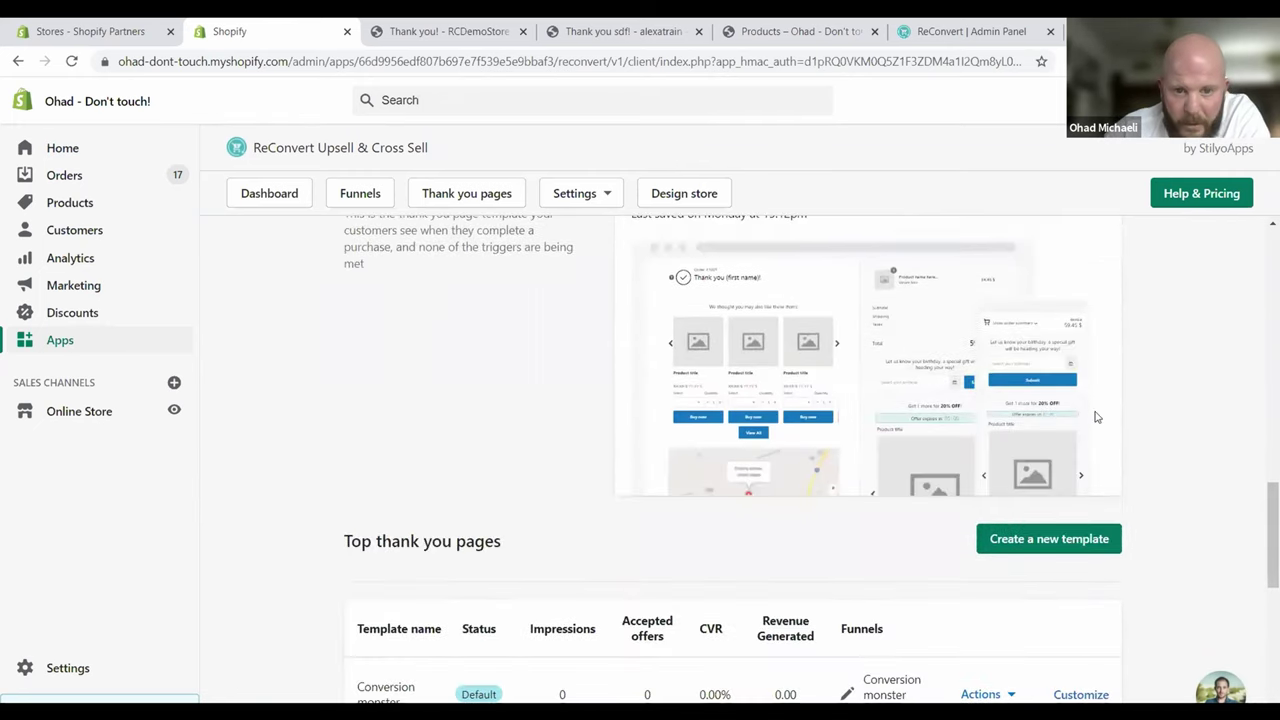
scroll(354, 480, "down", 2)
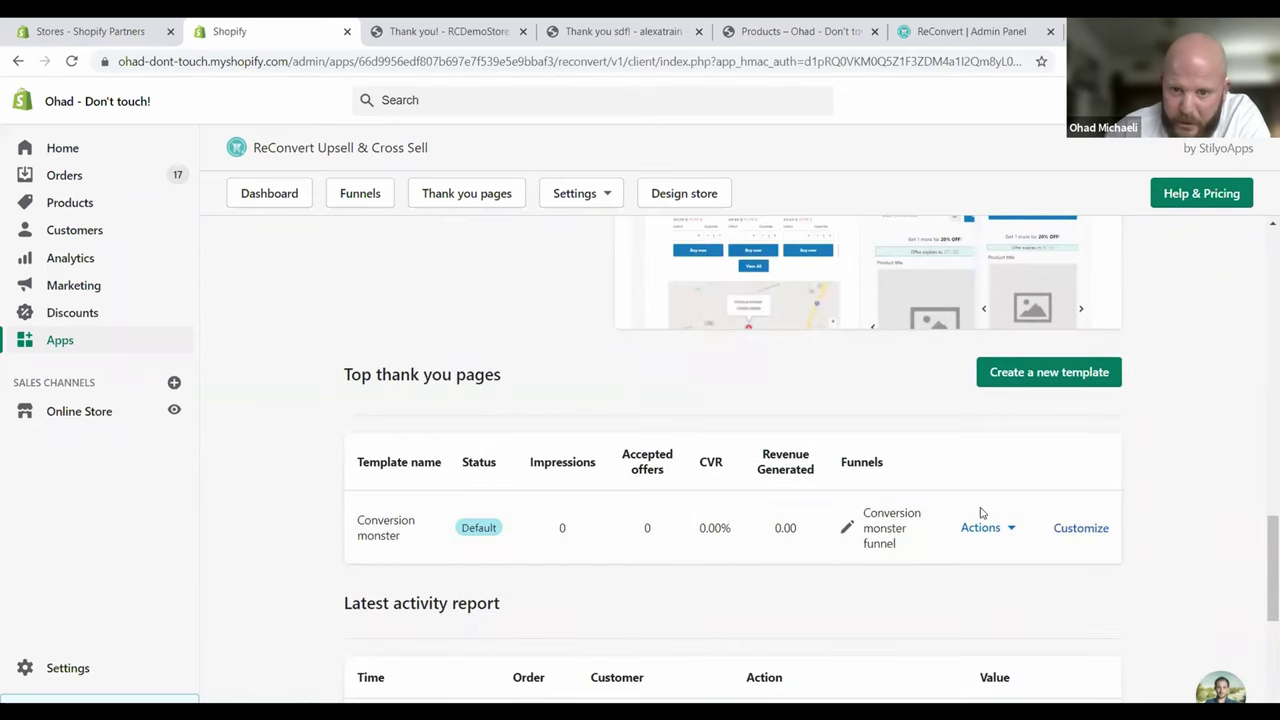
scroll(757, 531, "down", 2)
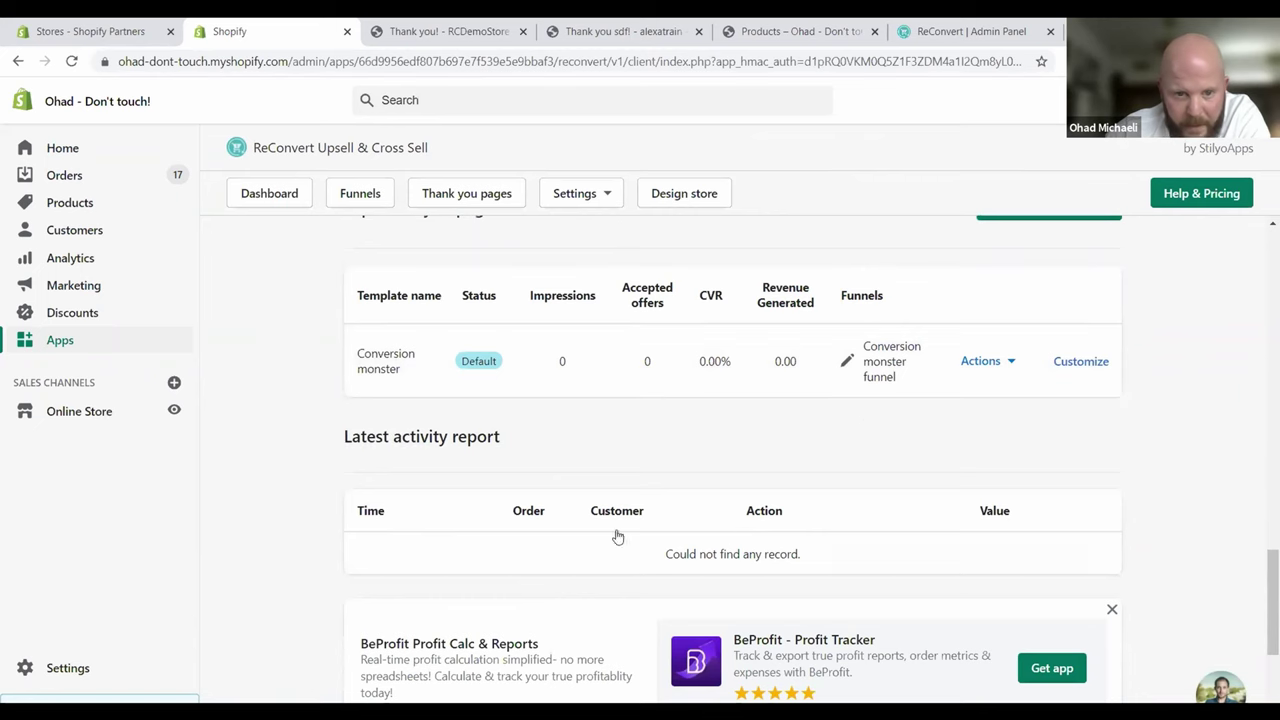
scroll(297, 532, "down", 4)
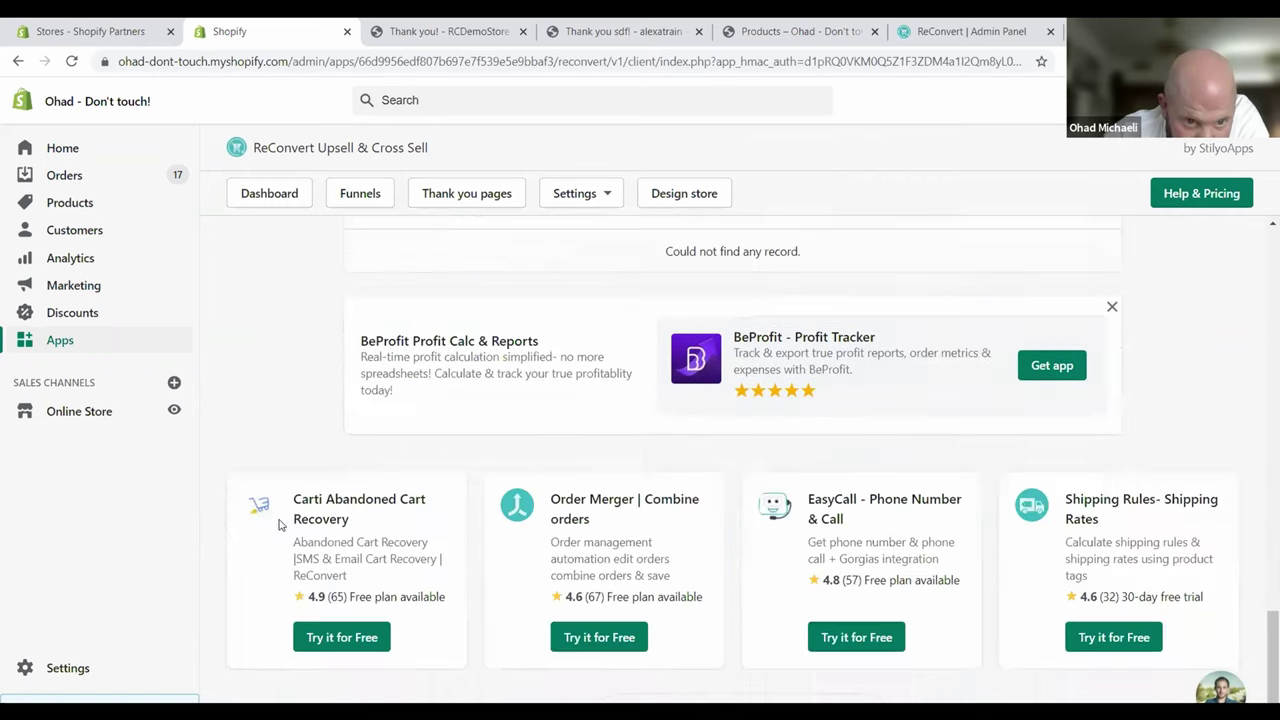
scroll(271, 509, "up", 14)
scroll(449, 423, "up", 6)
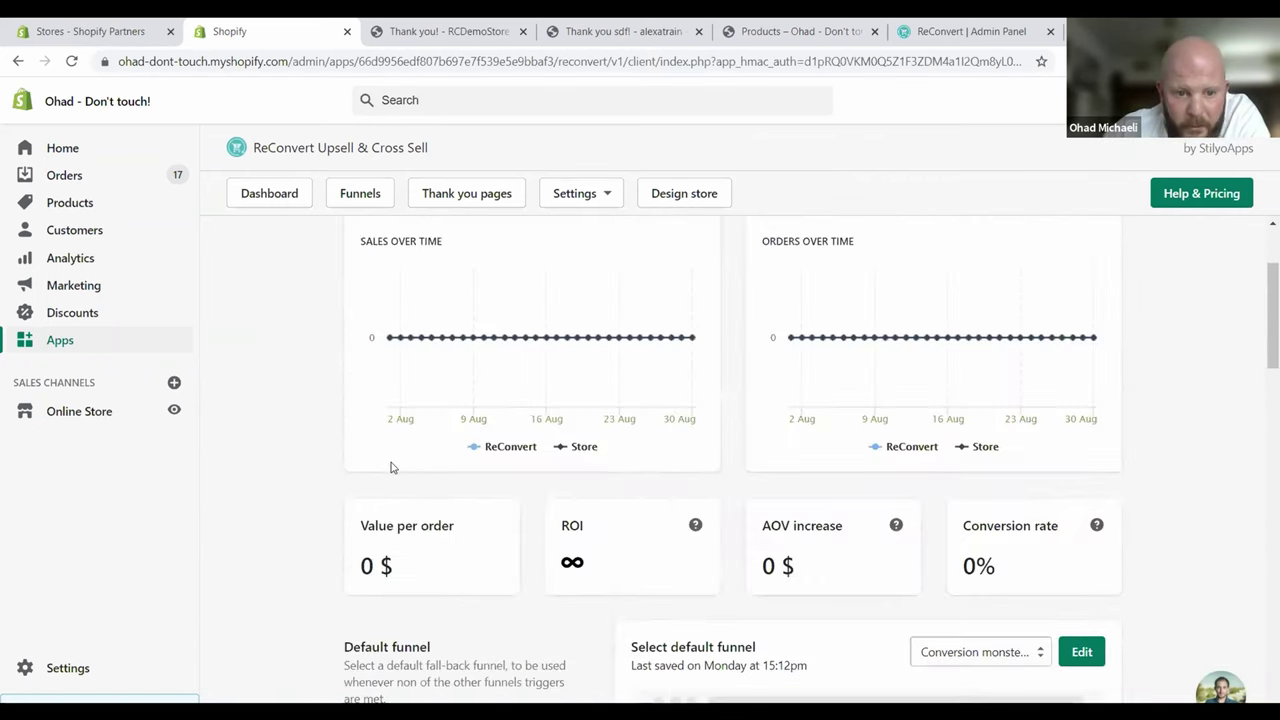
Create a new funnel from the Empty funnel template.
scroll(394, 460, "down", 4)
scroll(446, 502, "down", 2)
left_click(1010, 538)
left_click(866, 450)
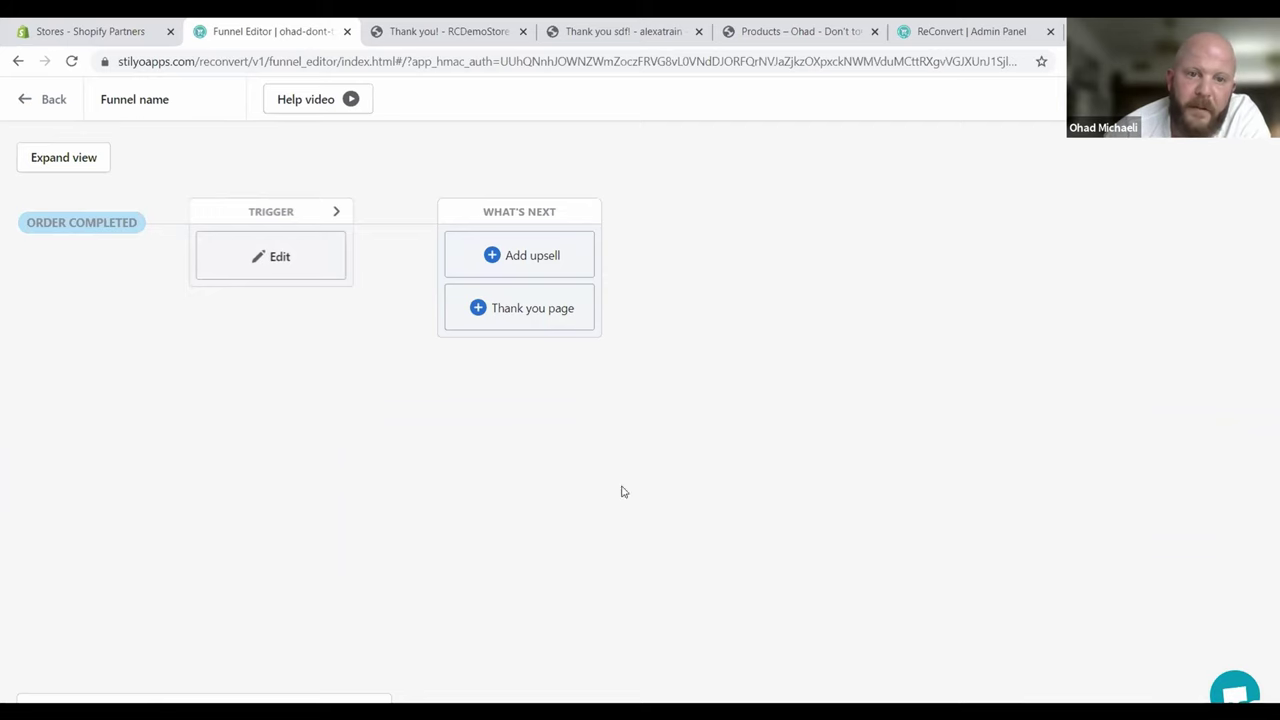
Rename the funnel to 'Purchased over 50' and open its Trigger settings.
double_click(165, 104)
left_click(192, 94)
double_click(192, 95)
triple_click(193, 97)
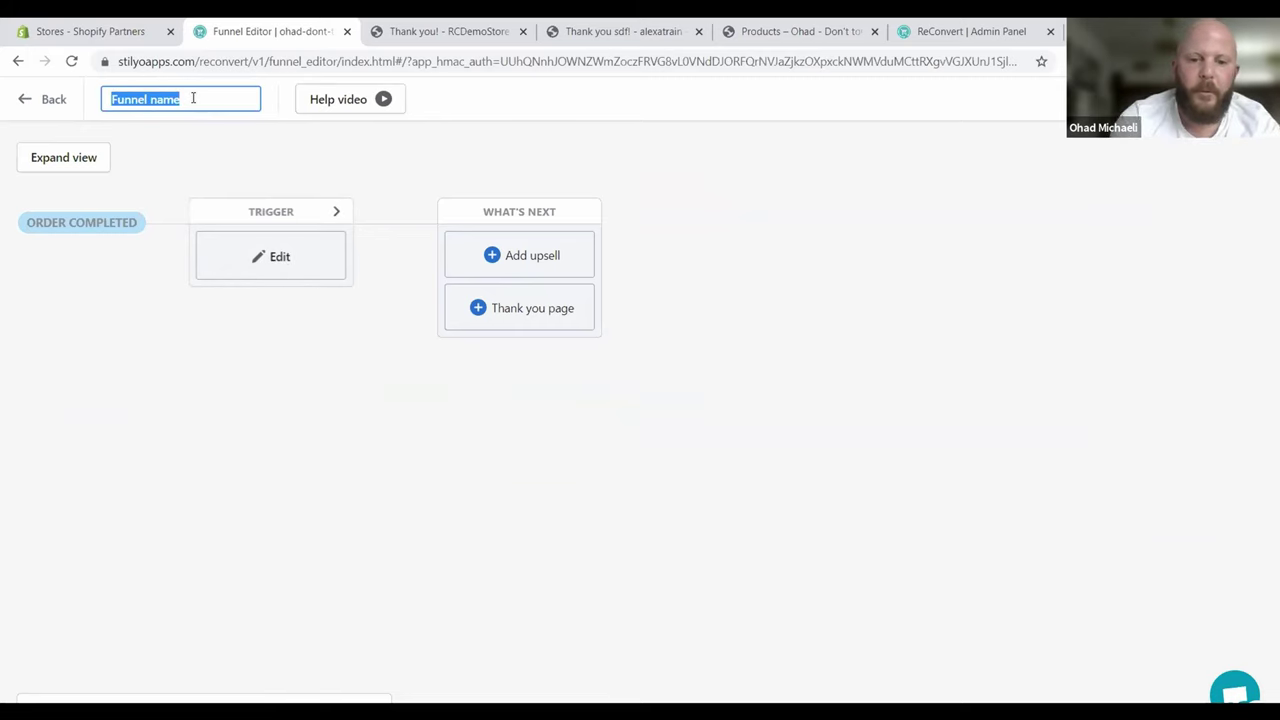
type("Purchased over 59")
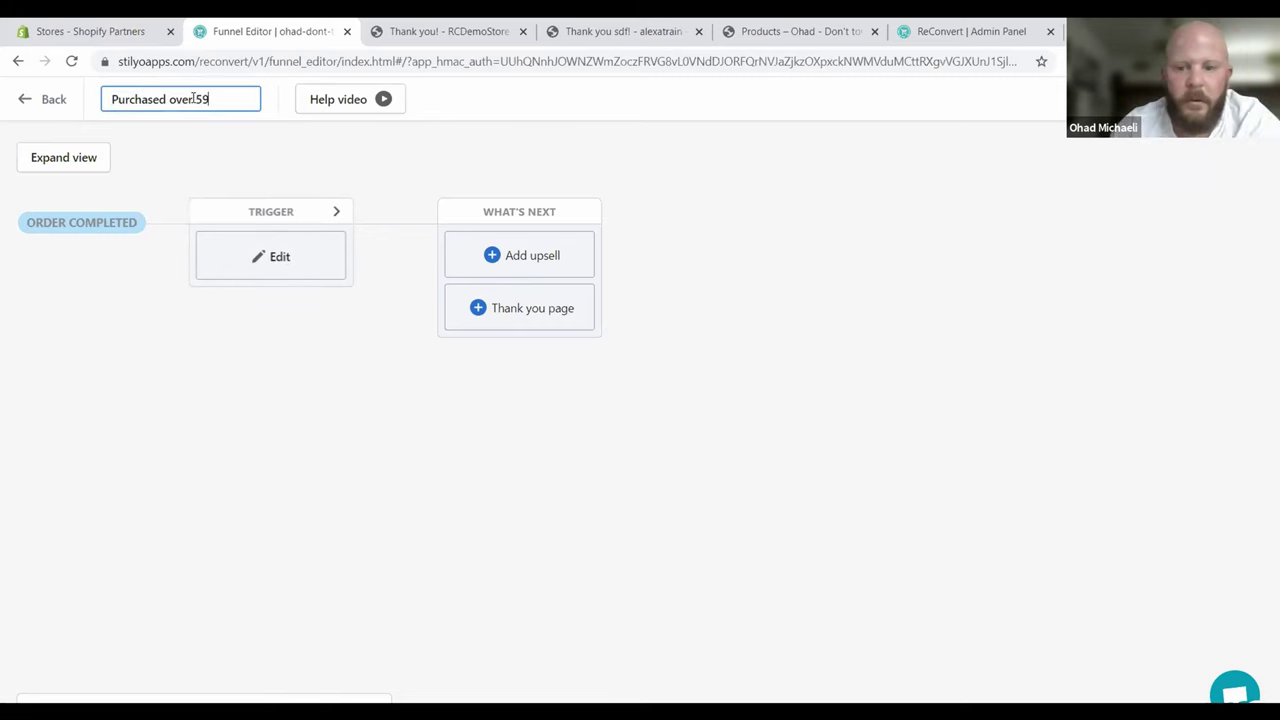
left_click(202, 149)
left_click(263, 257)
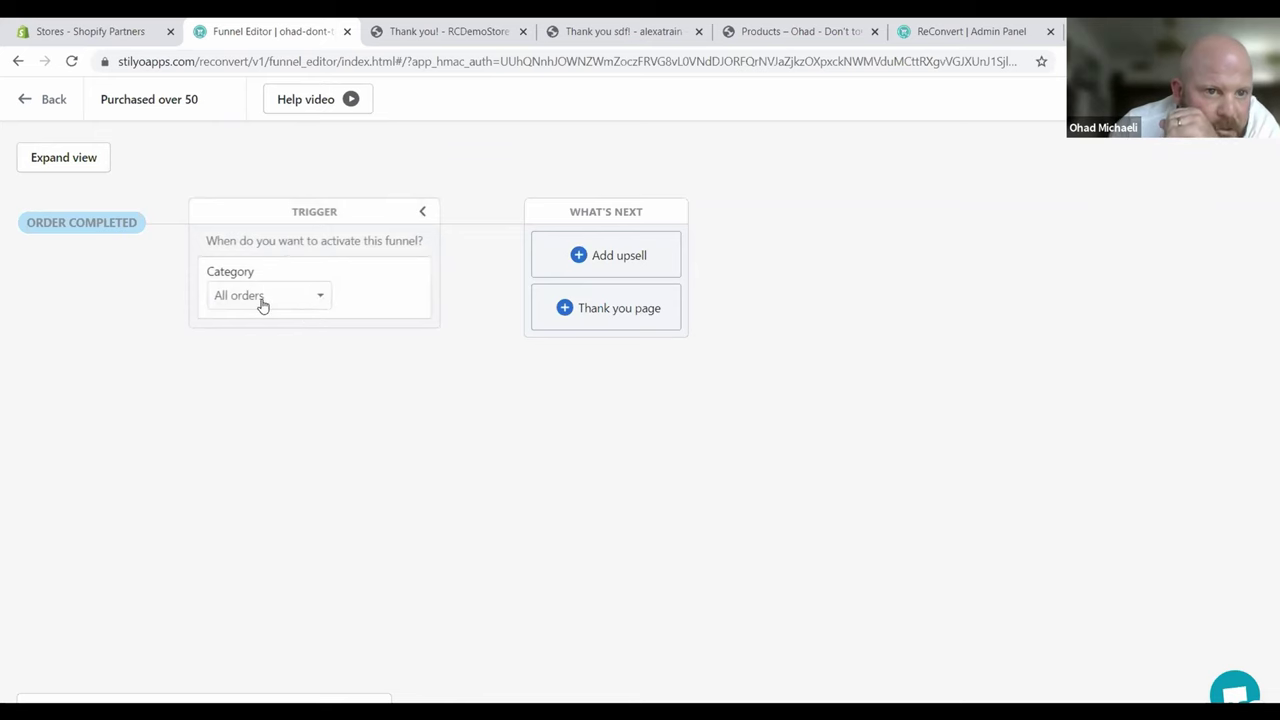
Set the trigger to Order details > Order value > More than 50, then add an upsell step.
left_click(261, 300)
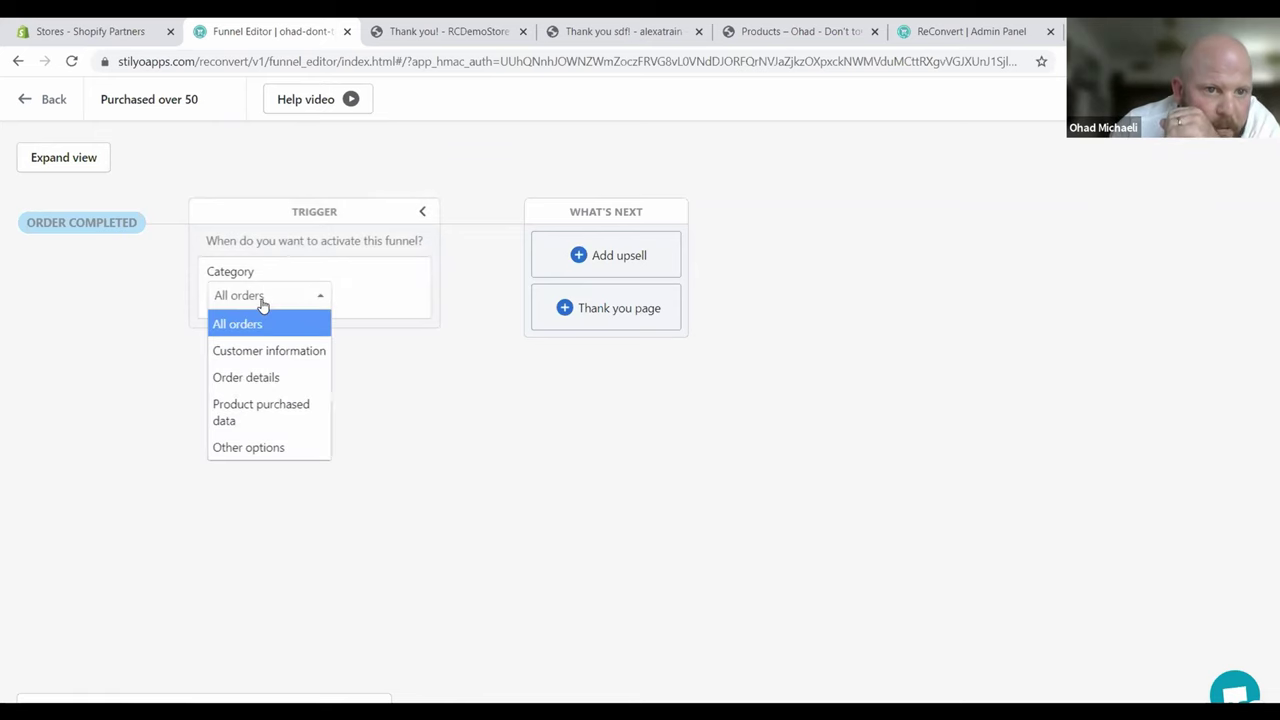
left_click(276, 381)
left_click(386, 300)
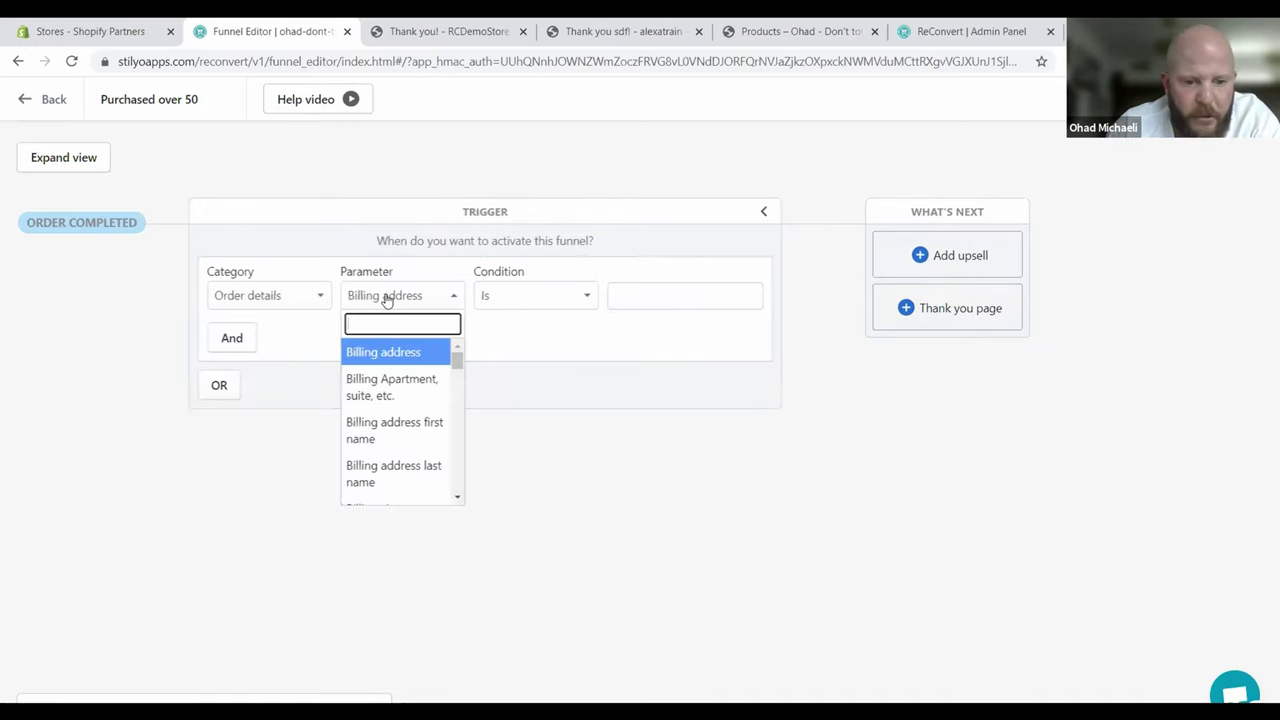
type("va")
left_click(373, 377)
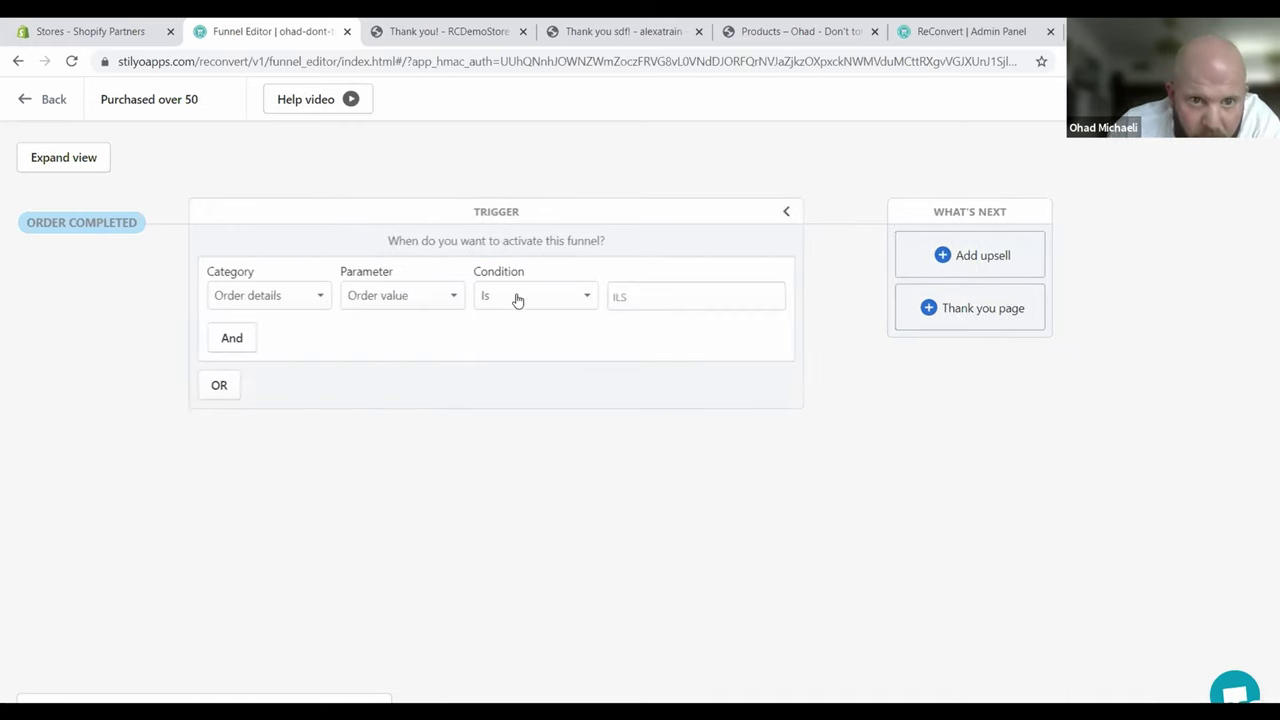
left_click(517, 298)
left_click(560, 432)
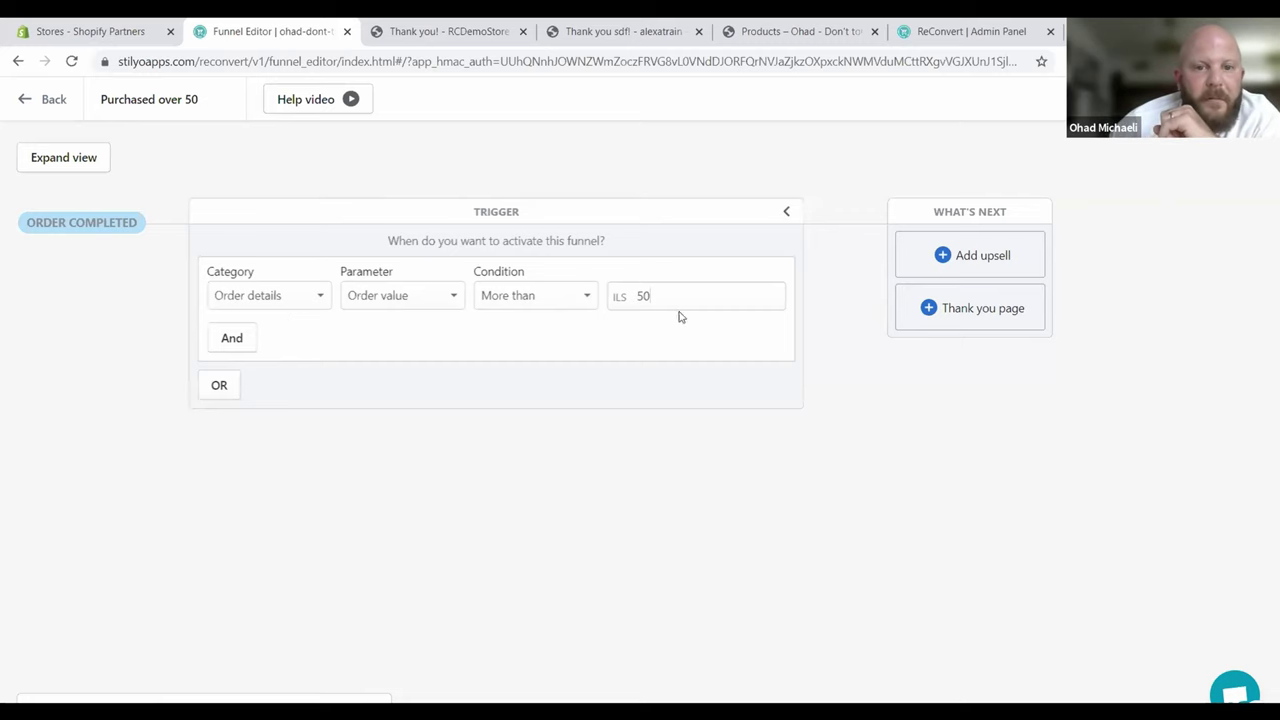
left_click(965, 250)
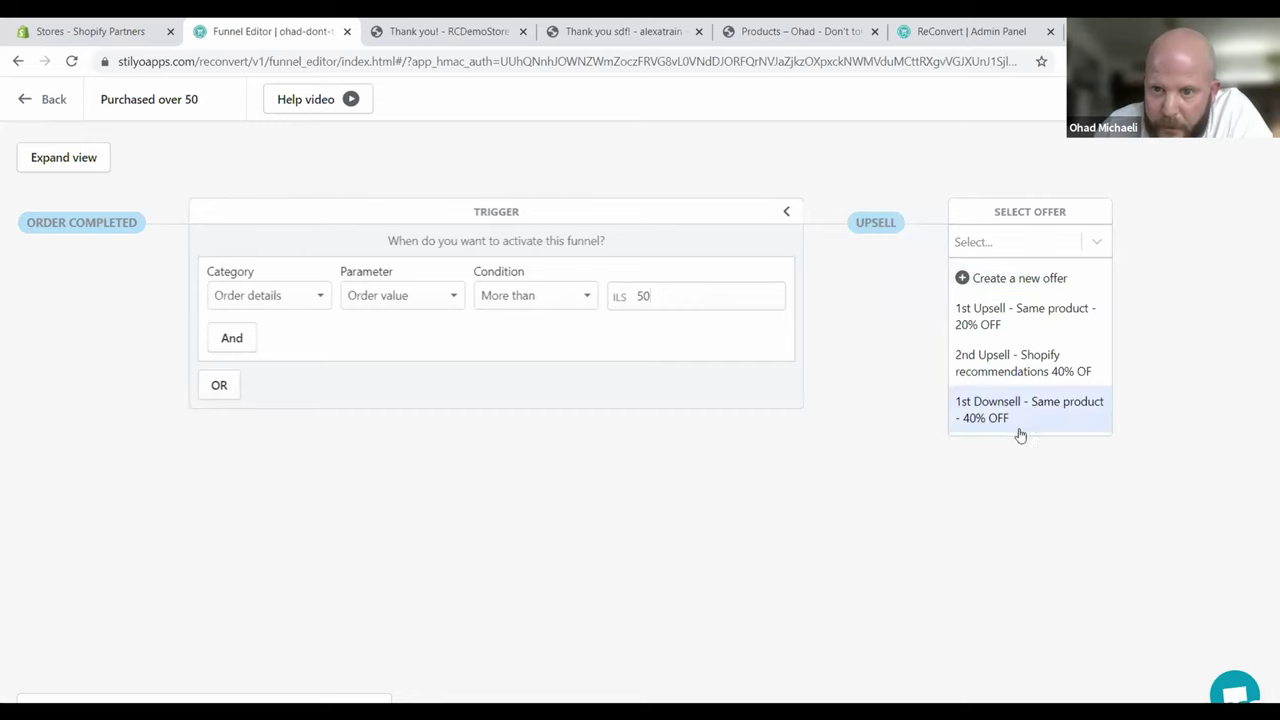
Create a new offer for the upsell step and look over its settings.
left_click(985, 280)
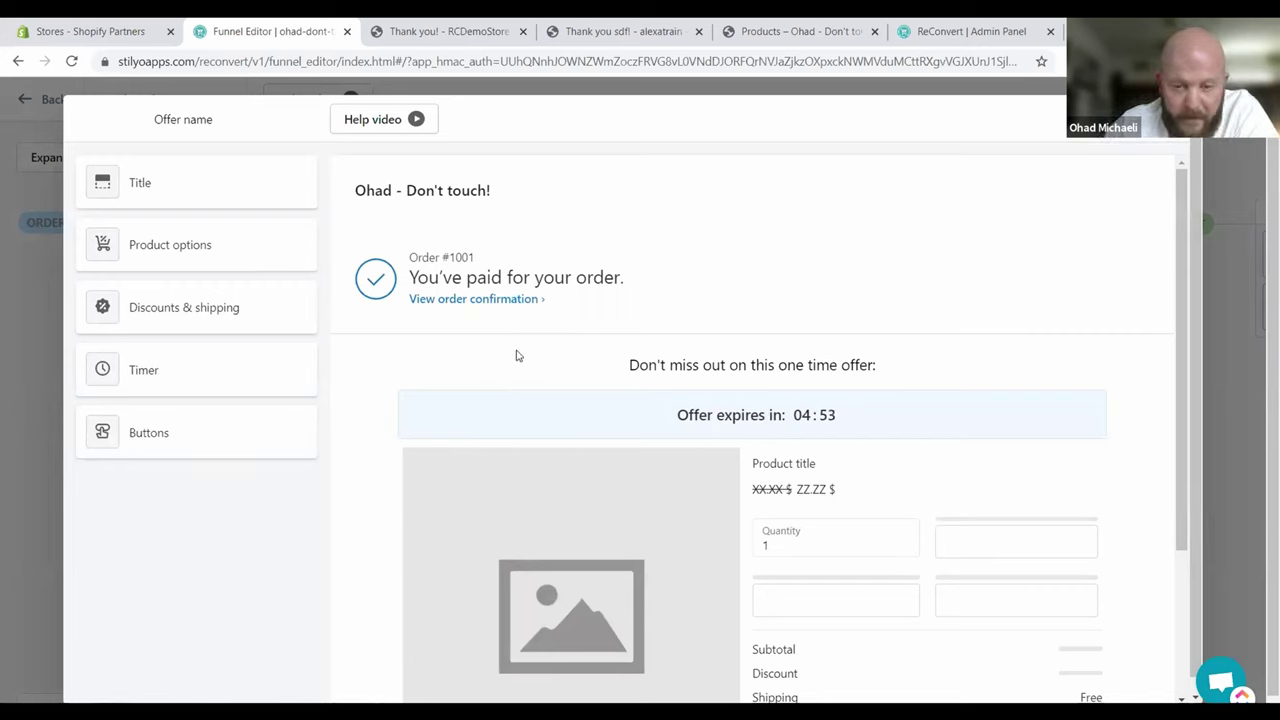
scroll(517, 351, "down", 3)
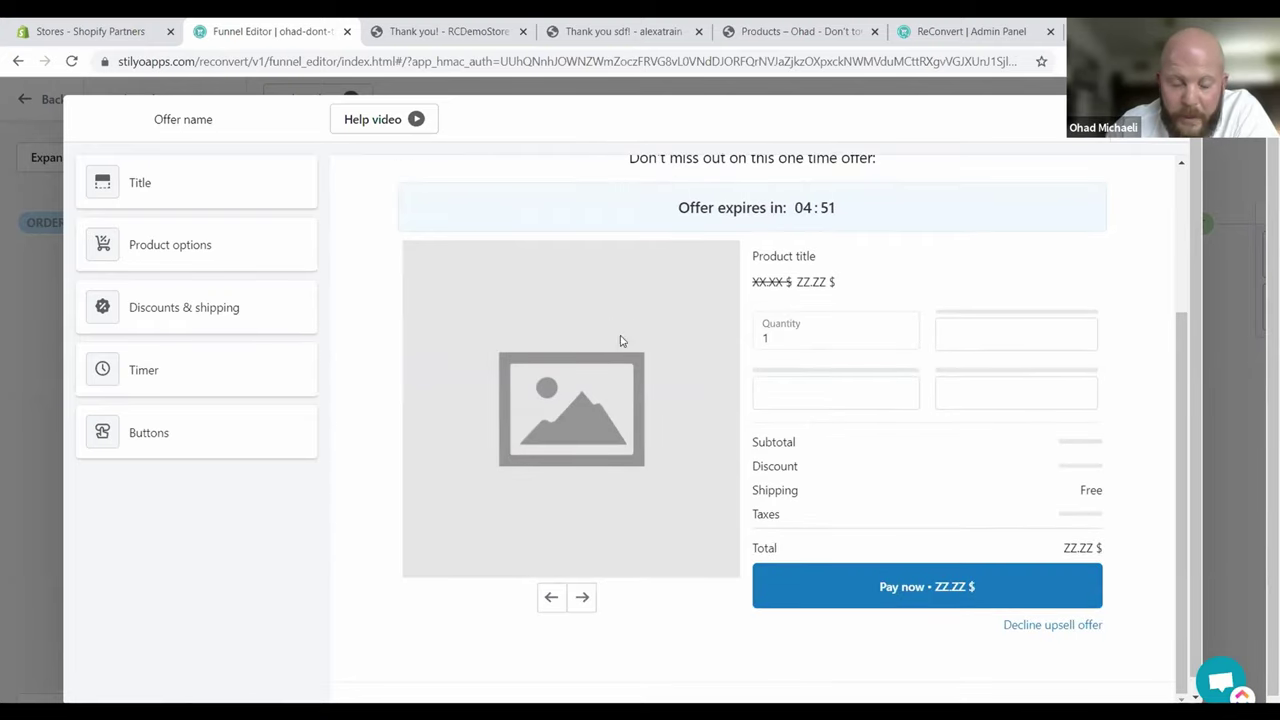
scroll(386, 322, "up", 3)
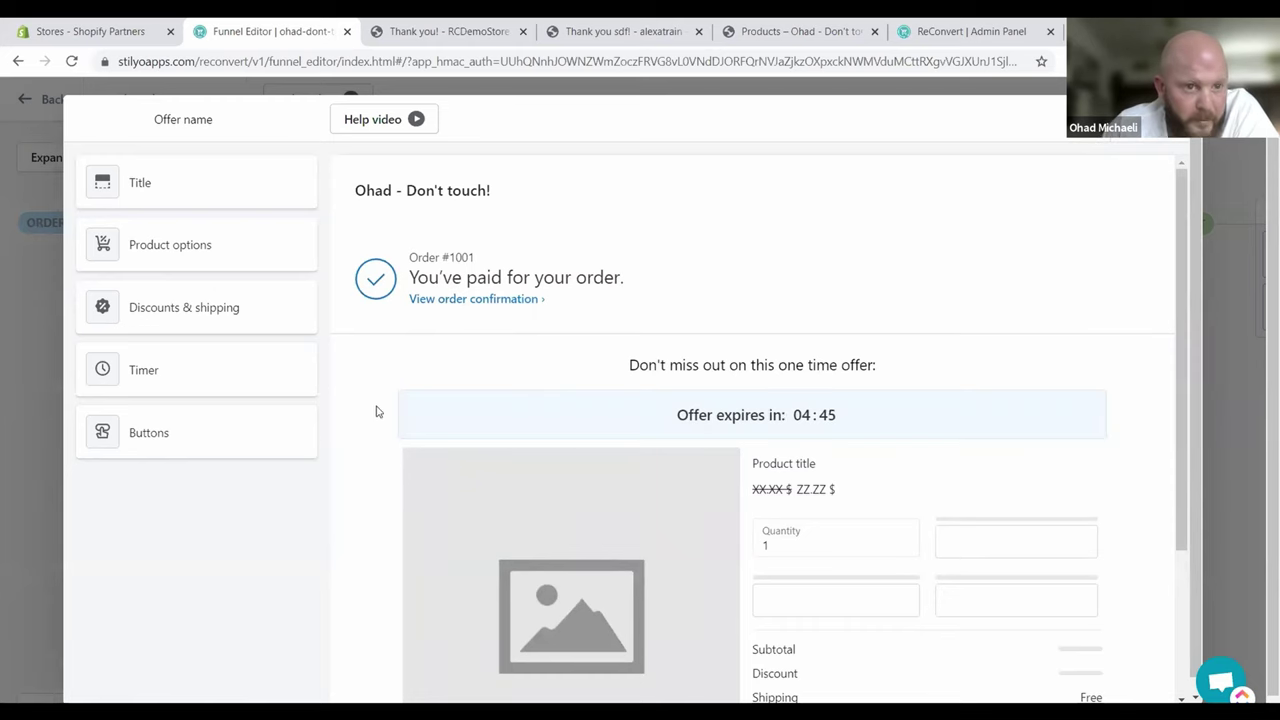
Name the offer '20% off' and insert '(20% OFF!)' before the colon in its title.
left_click(167, 205)
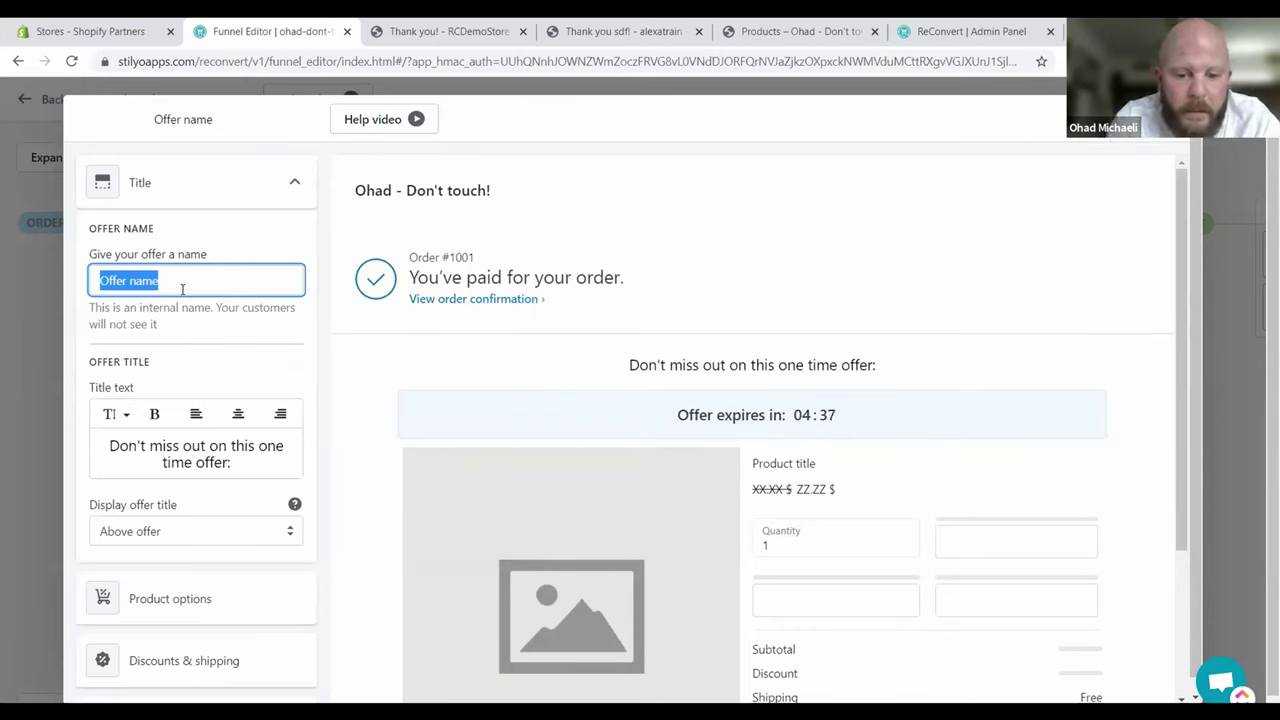
type("20% off")
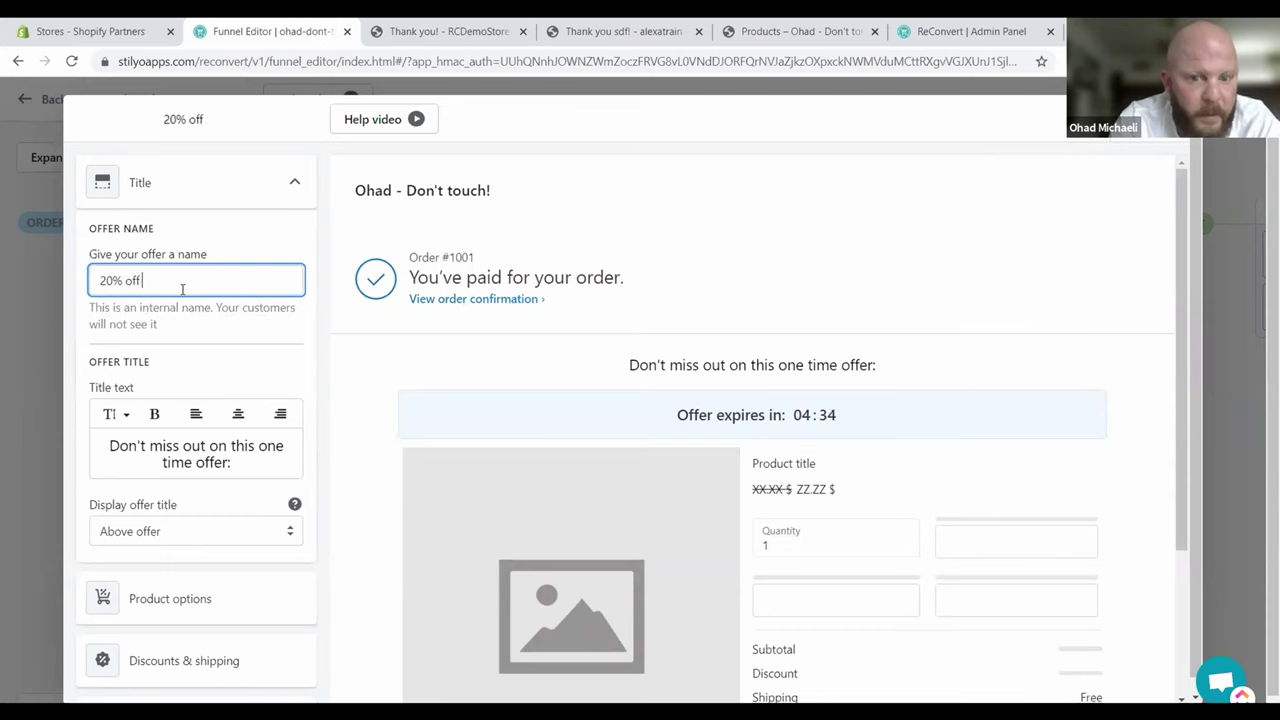
left_click(195, 203)
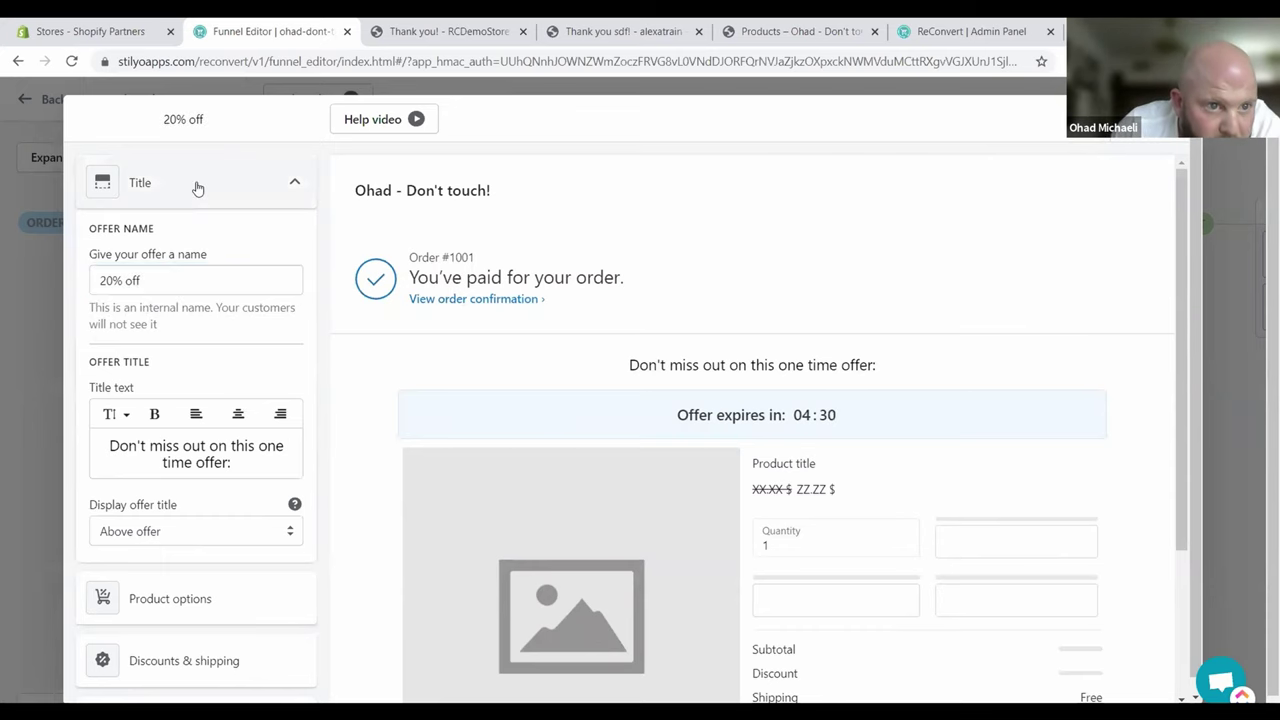
left_click(194, 193)
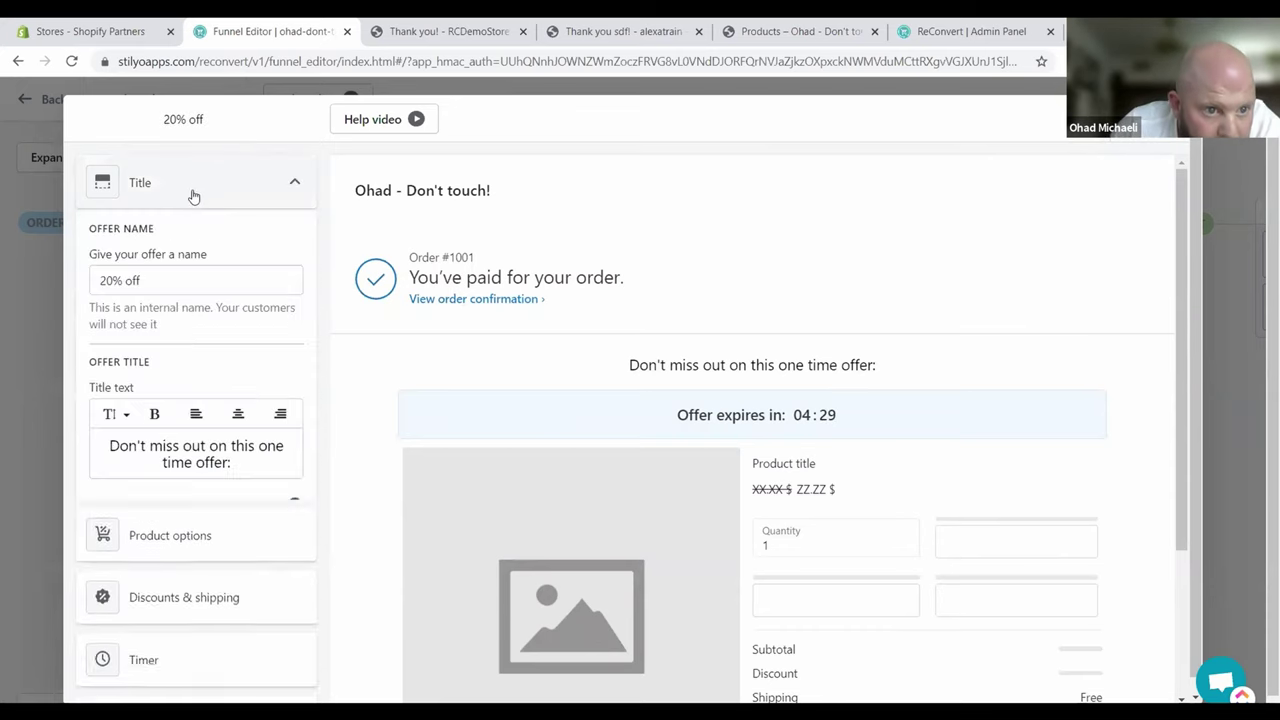
left_click(228, 463)
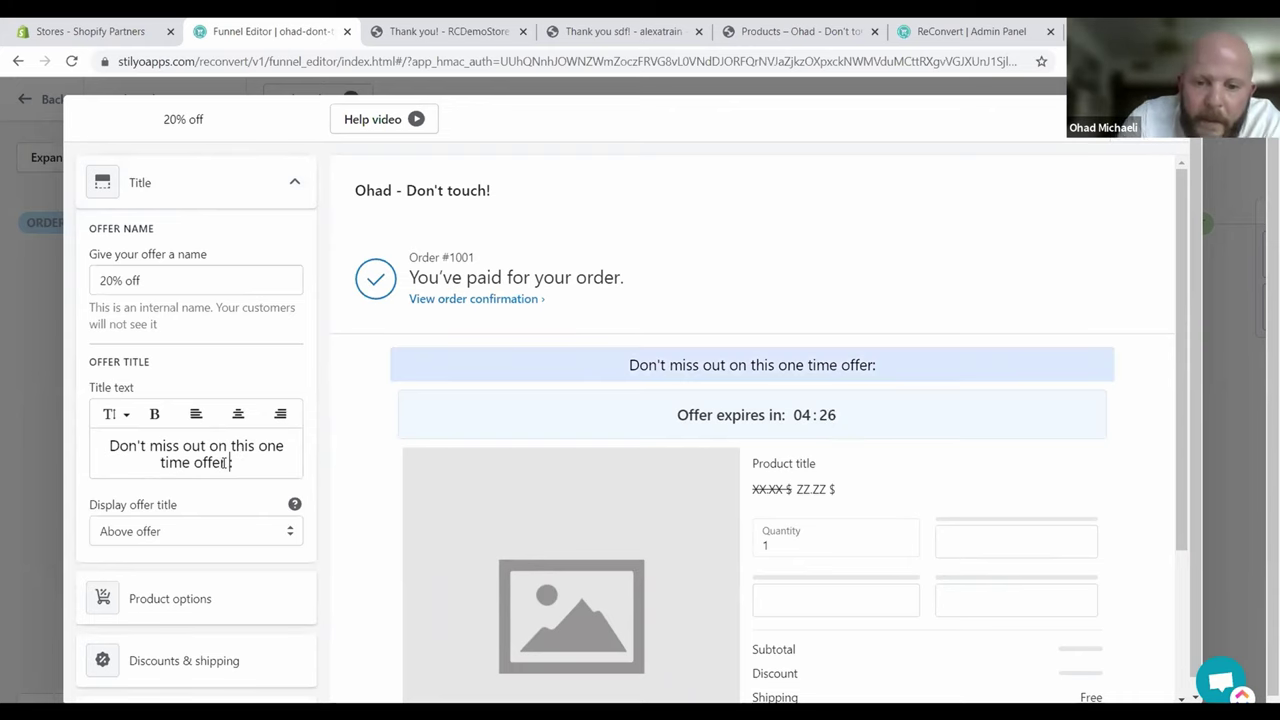
type("(20% OFF!")
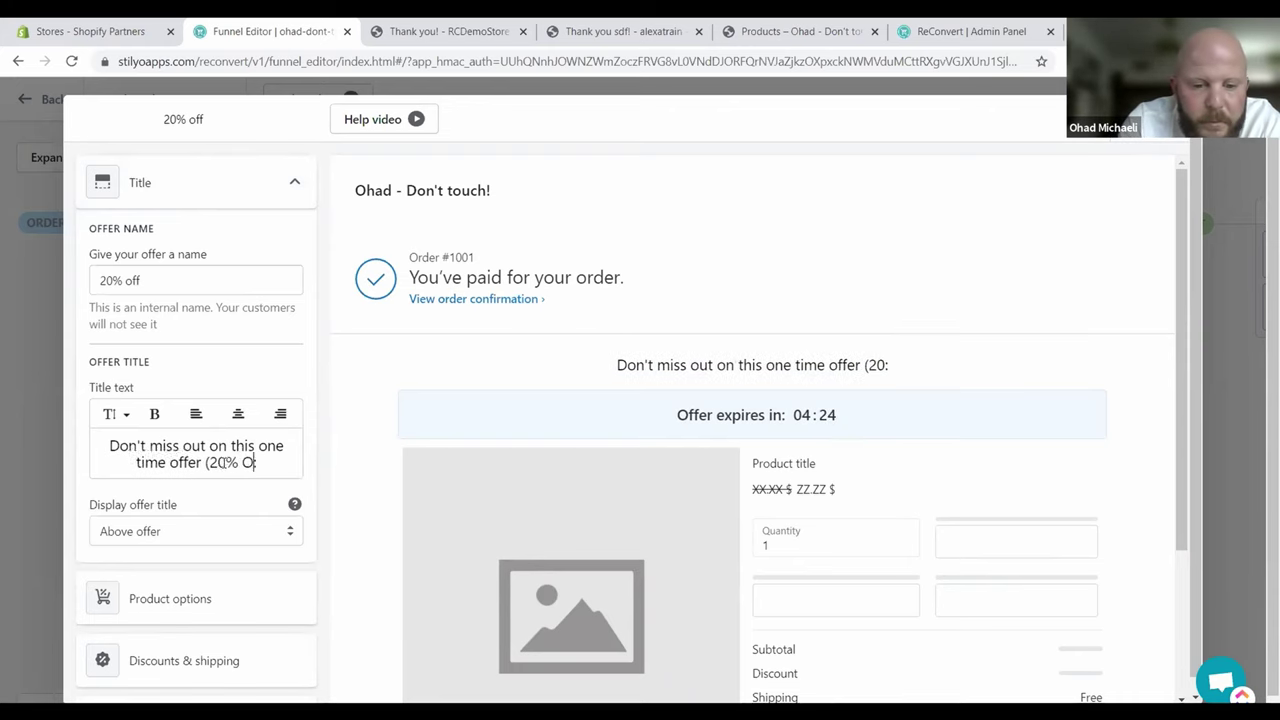
Make the offer feature the specific product 10 pcs/Set T-type Tags Markers Nursery Garden Labels.
left_click(166, 192)
left_click(147, 343)
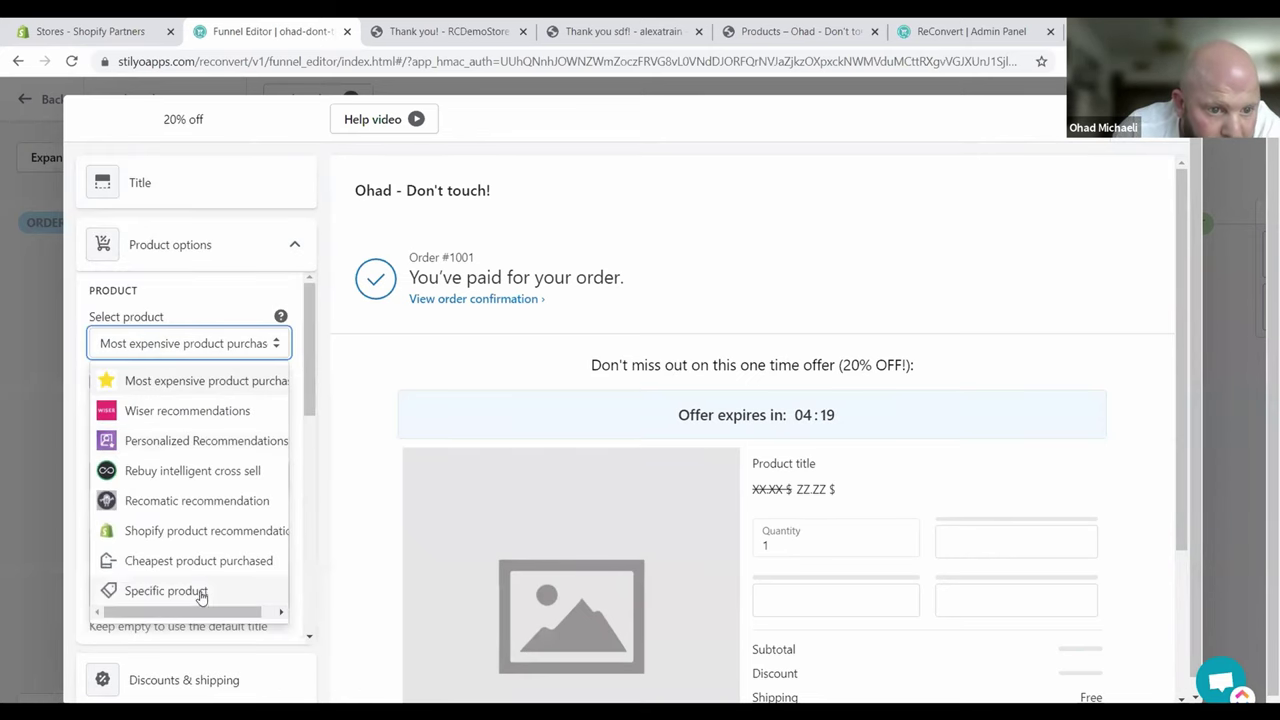
left_click(199, 588)
left_click(169, 454)
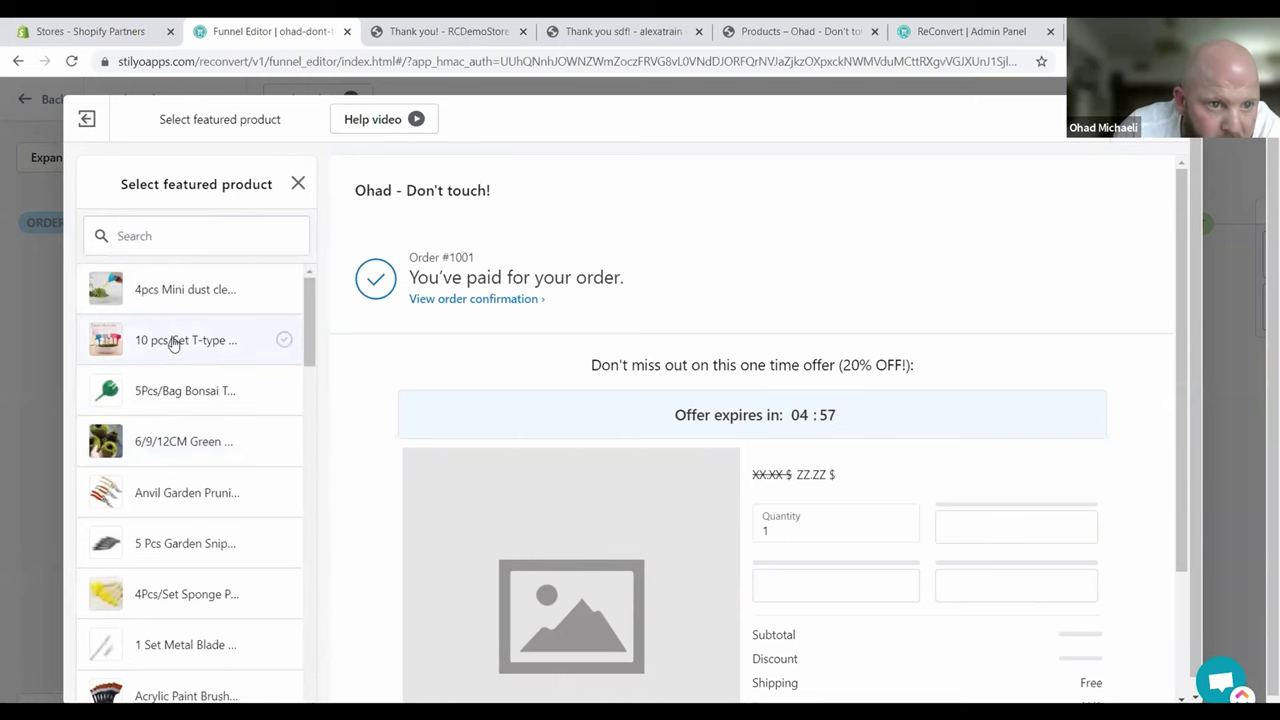
left_click(168, 342)
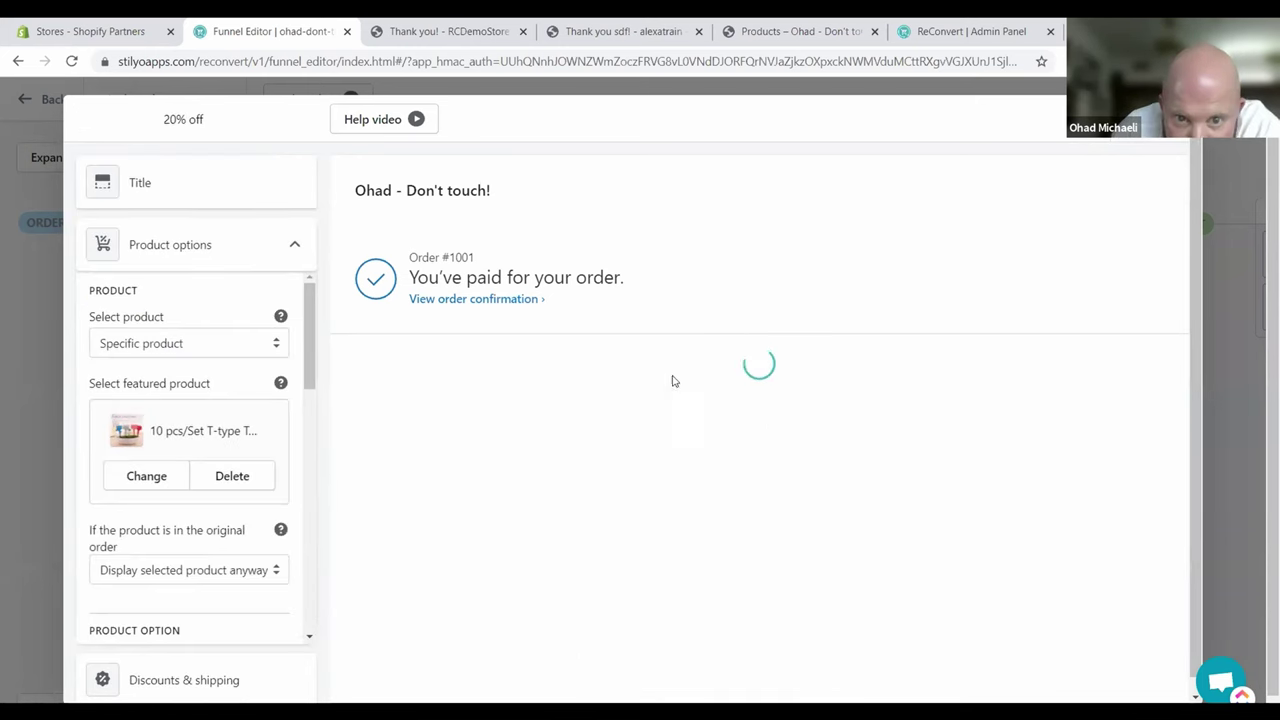
left_click(172, 248)
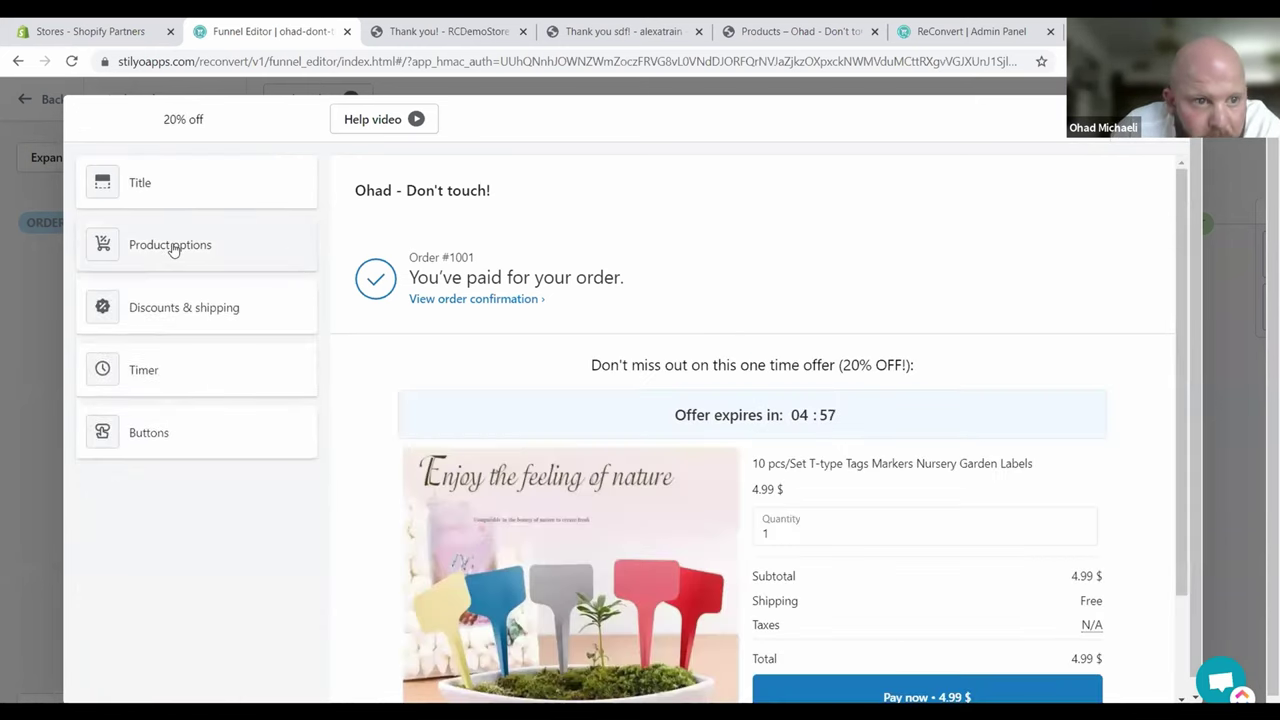
Set the offer's discount value to 20.
left_click(189, 306)
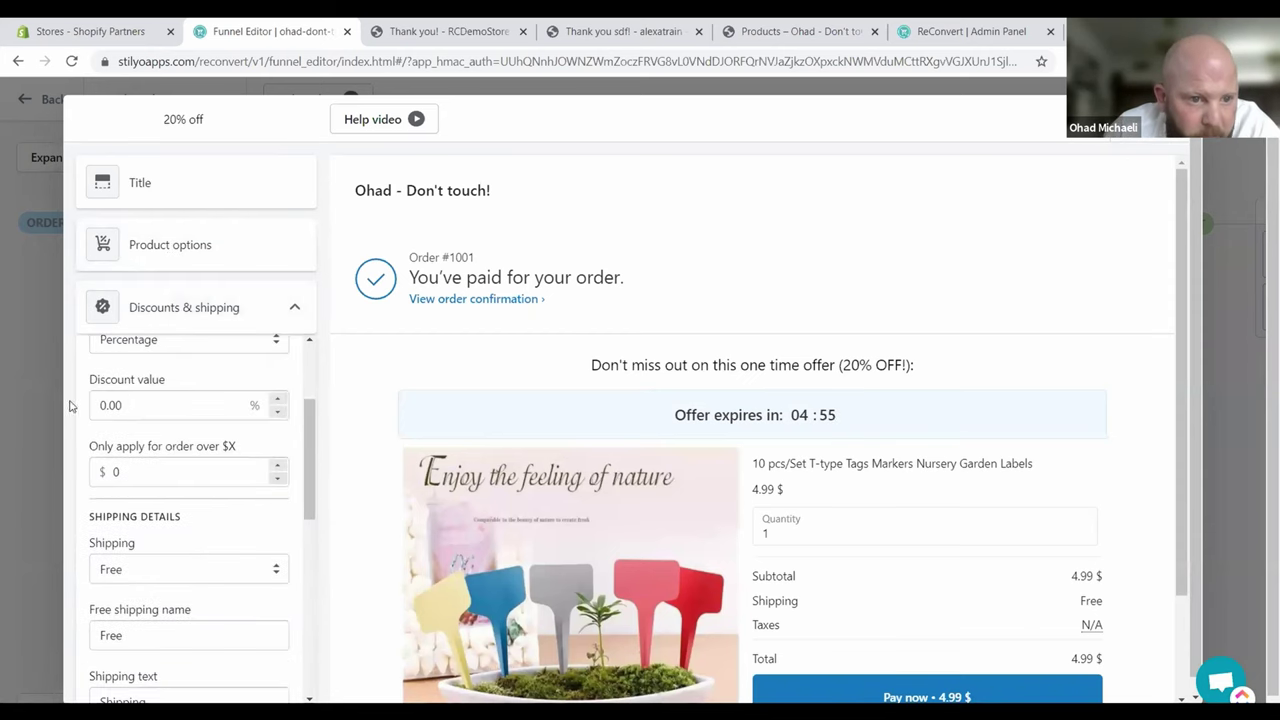
double_click(138, 401)
type("20")
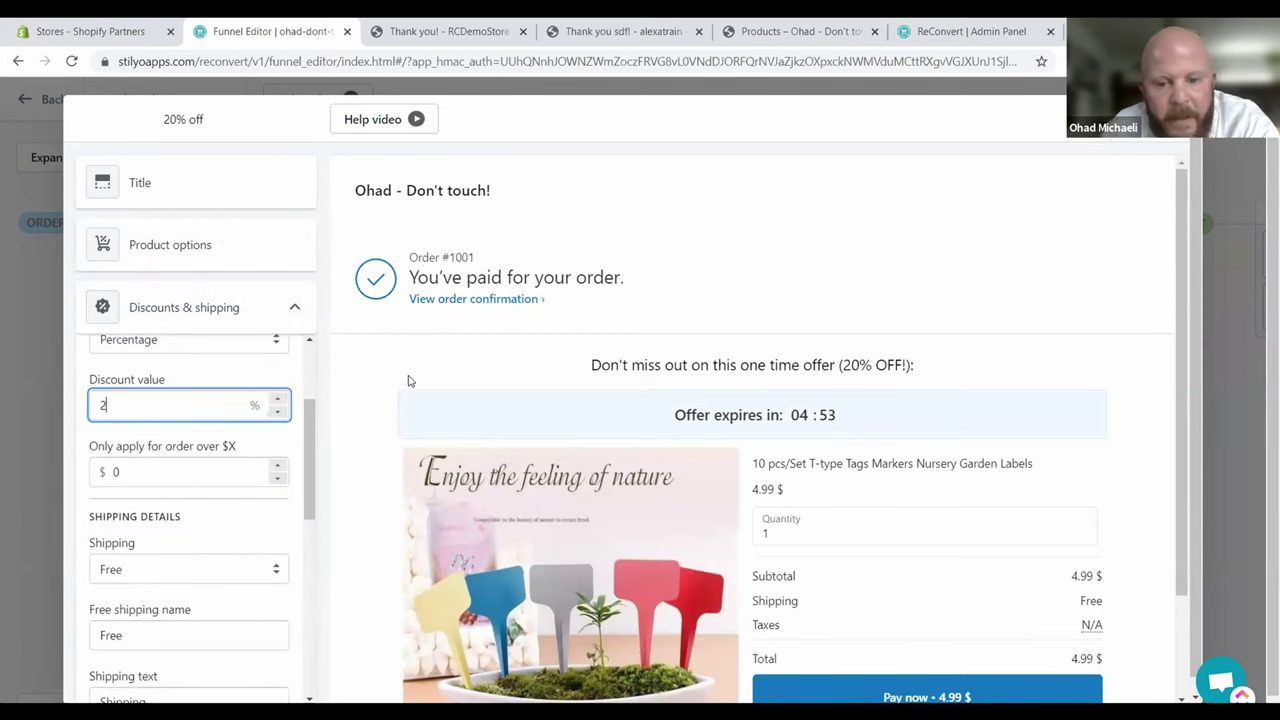
left_click(211, 316)
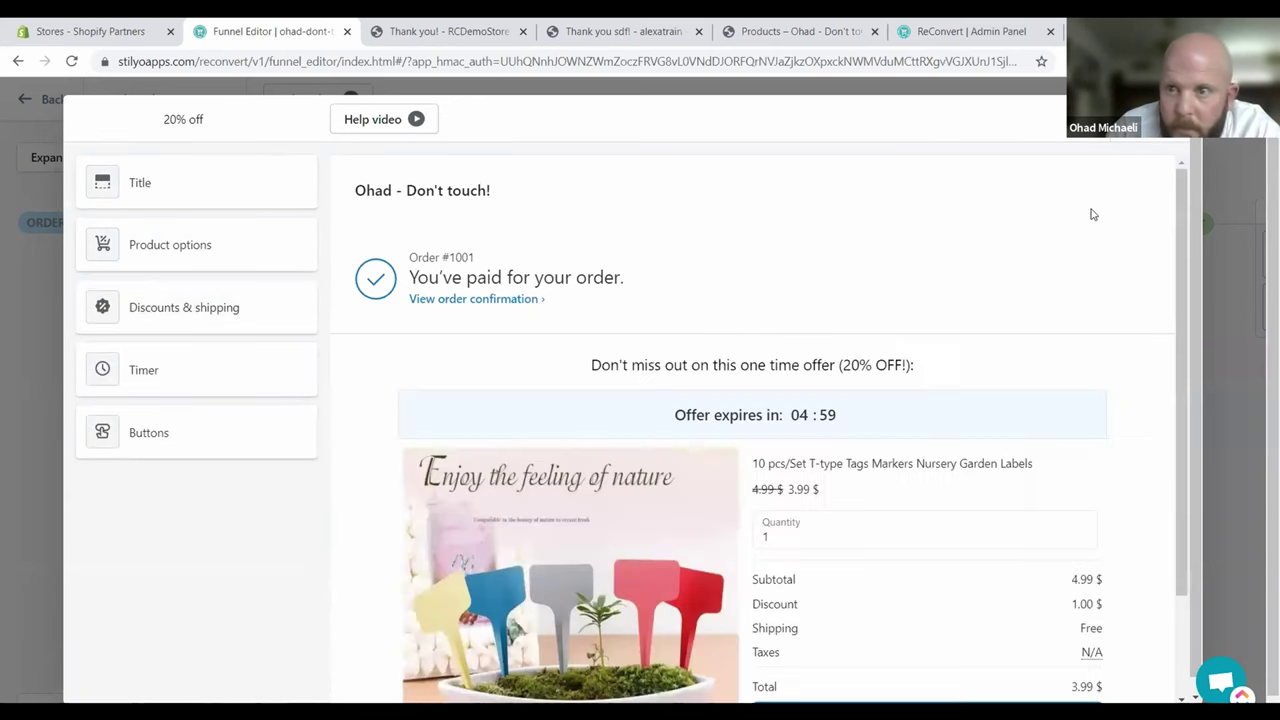
scroll(920, 345, "down", 2)
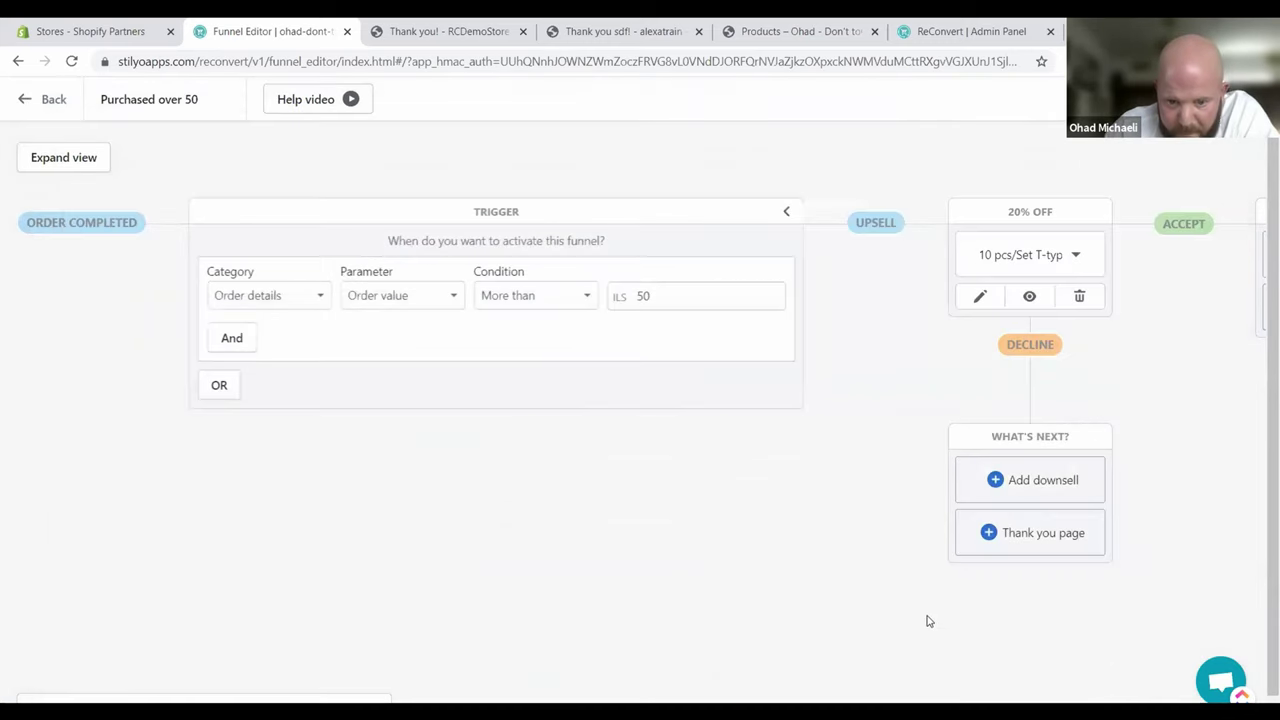
Add a downsell on the 20% OFF upsell's decline branch as a brand-new offer.
scroll(914, 606, "right", 3)
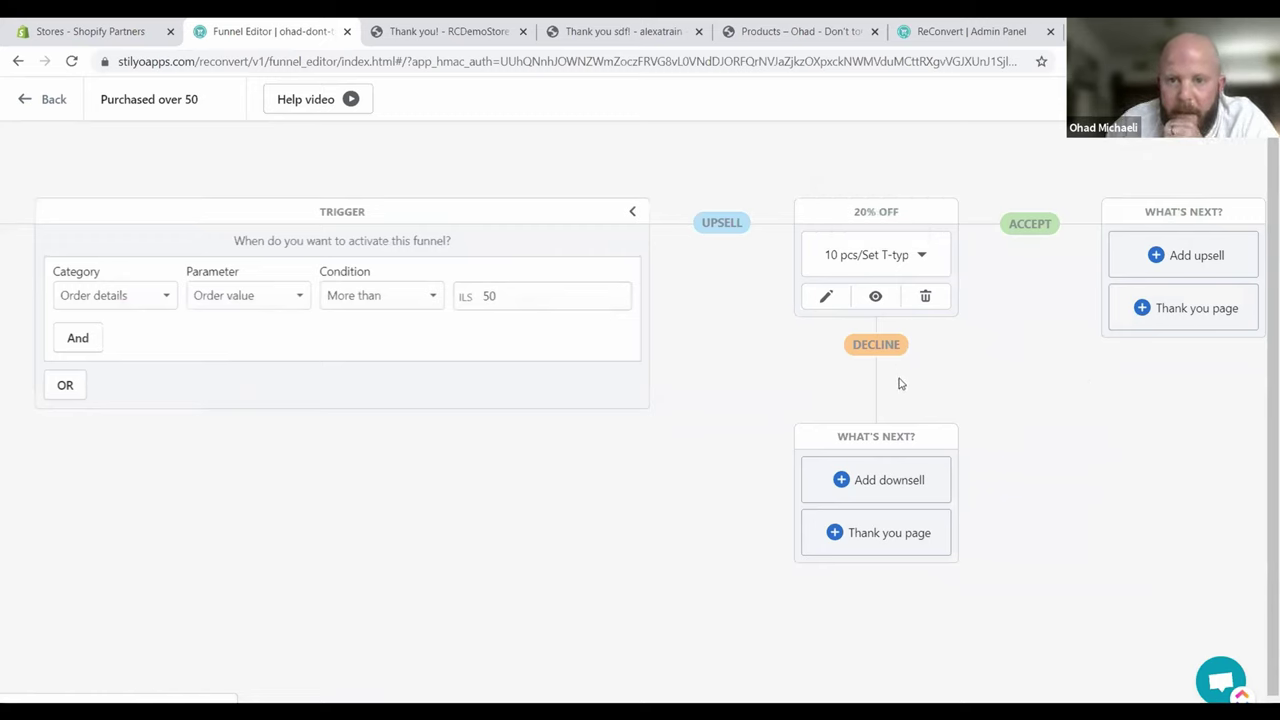
left_click(856, 486)
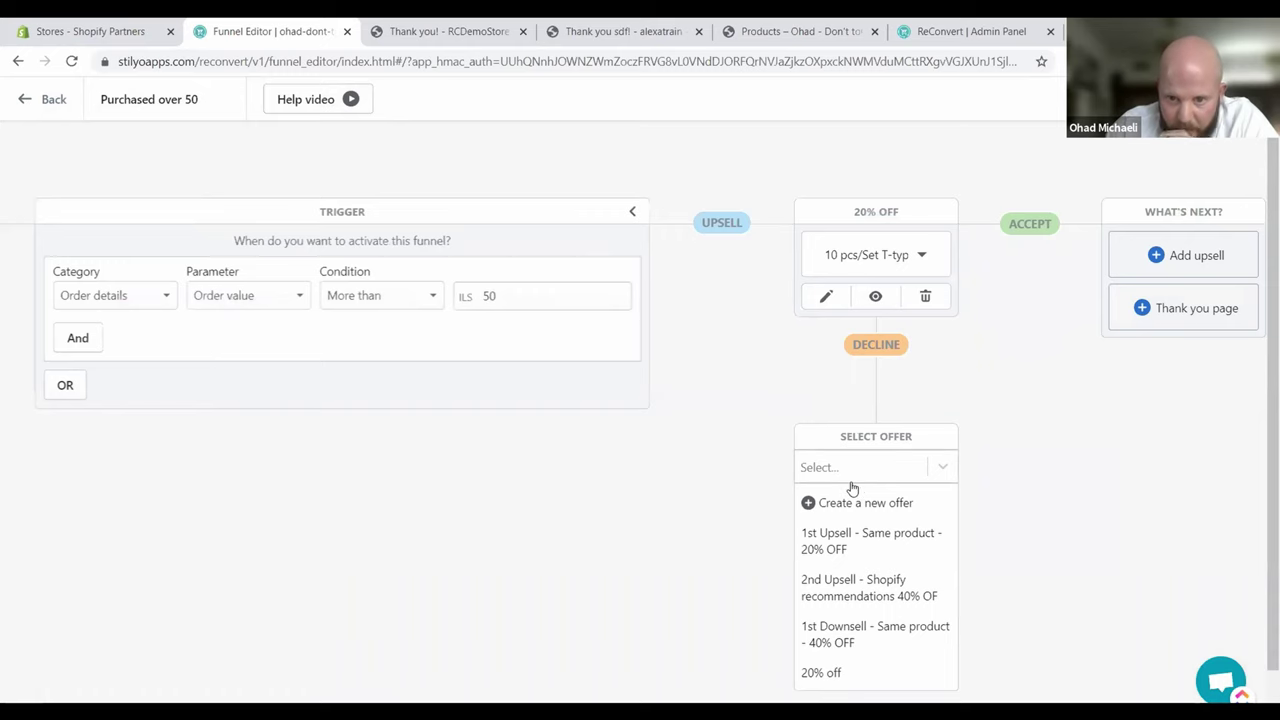
left_click(849, 503)
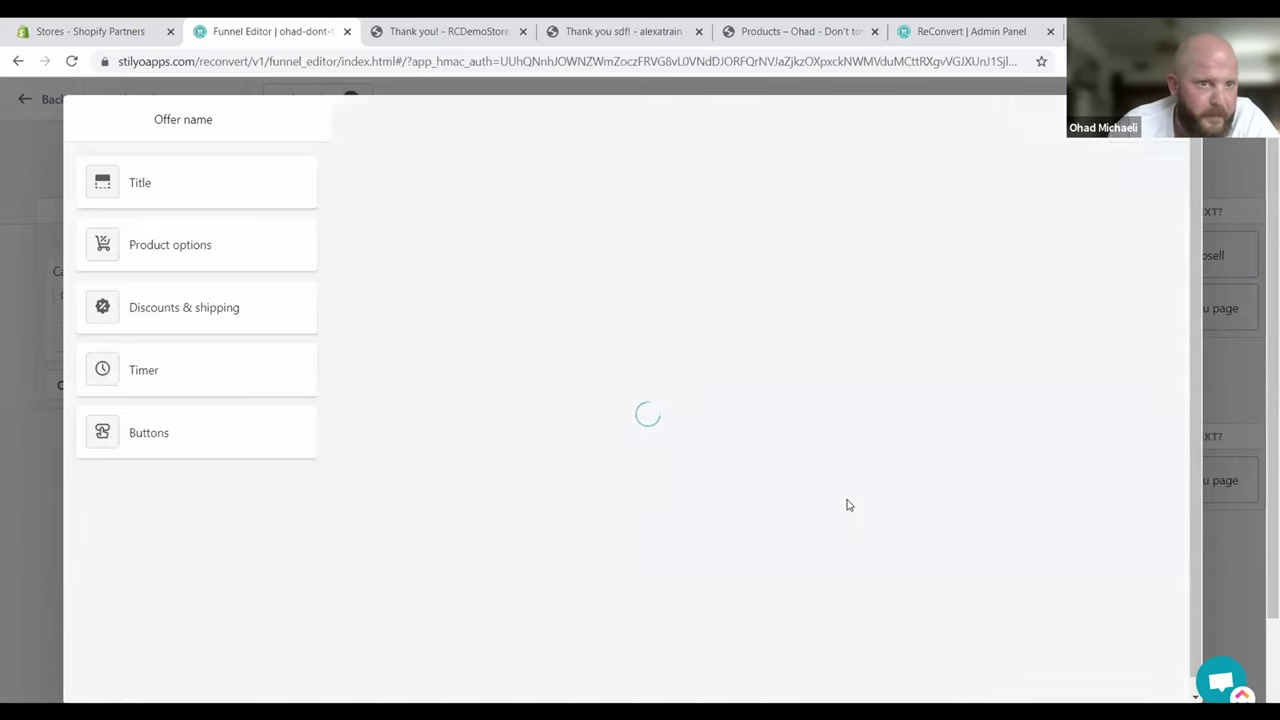
Name the downsell 'Same - 40% OFF' and add ' (40% OFF!)' to its title.
type("Same - 40% OFF")
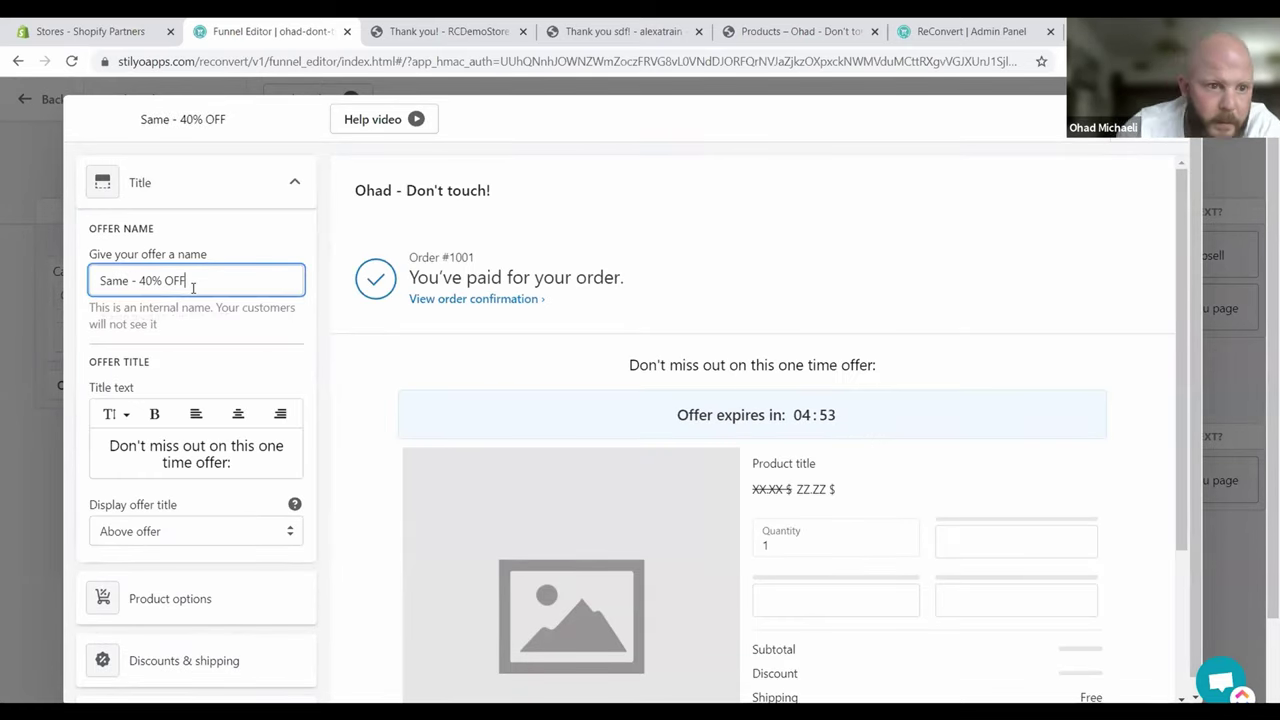
left_click(232, 468)
type("(40% OFF!)")
Set the downsell to offer the specific T-type garden labels product.
left_click(170, 598)
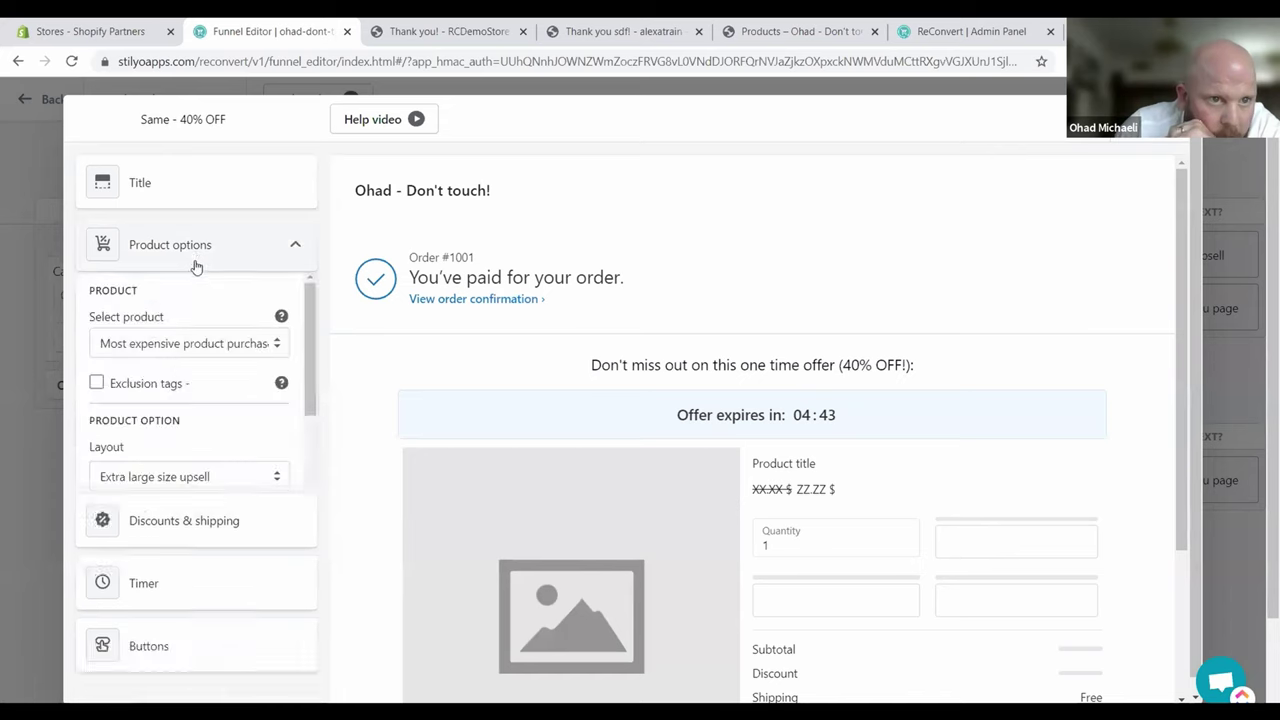
left_click(176, 348)
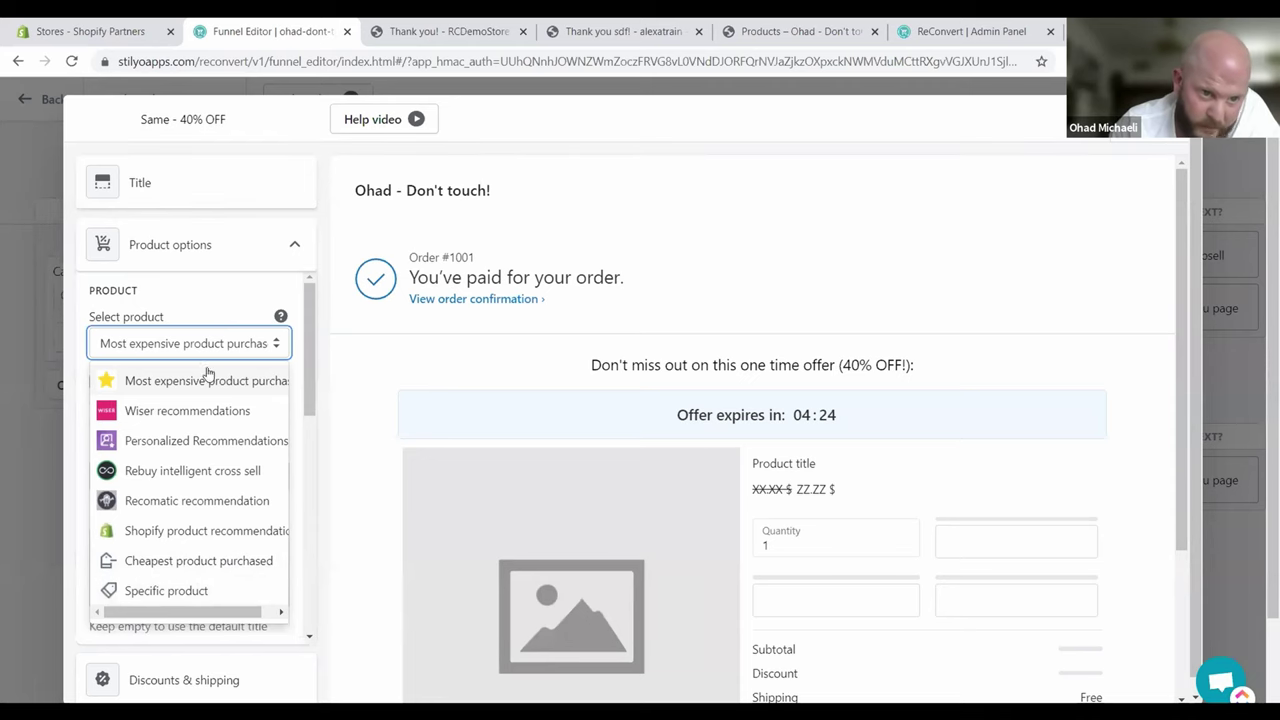
left_click(170, 591)
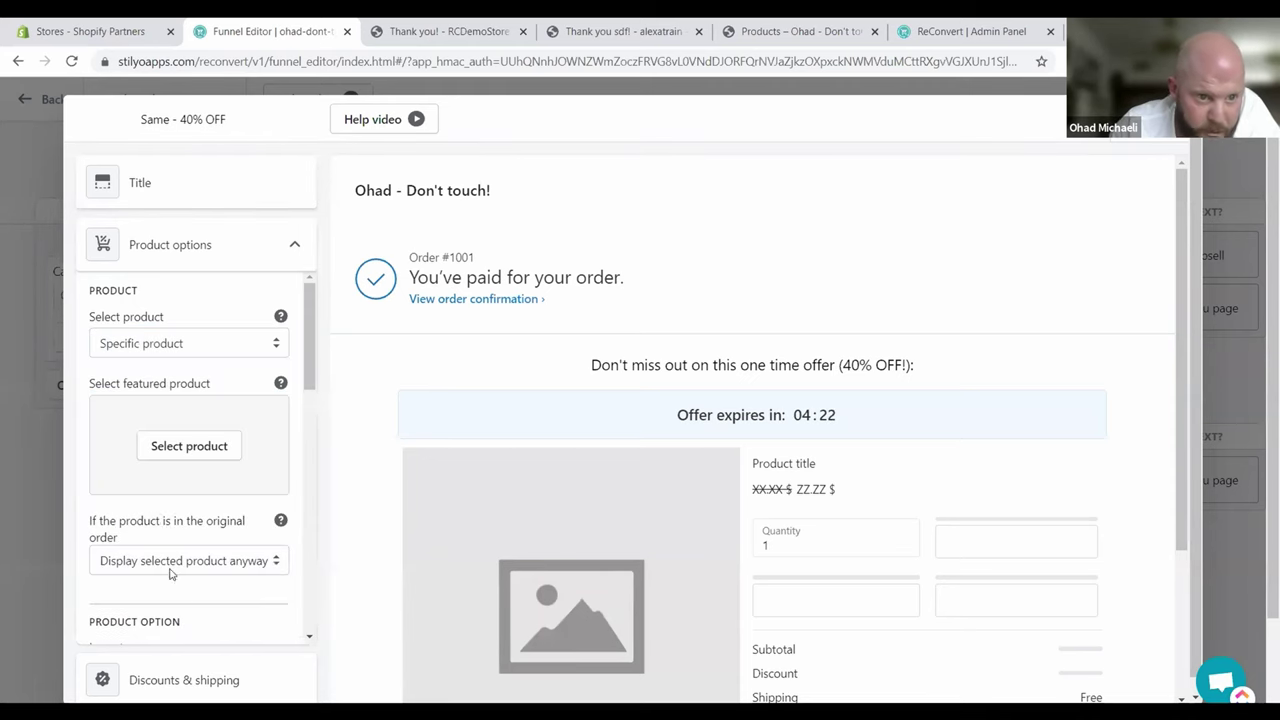
left_click(180, 457)
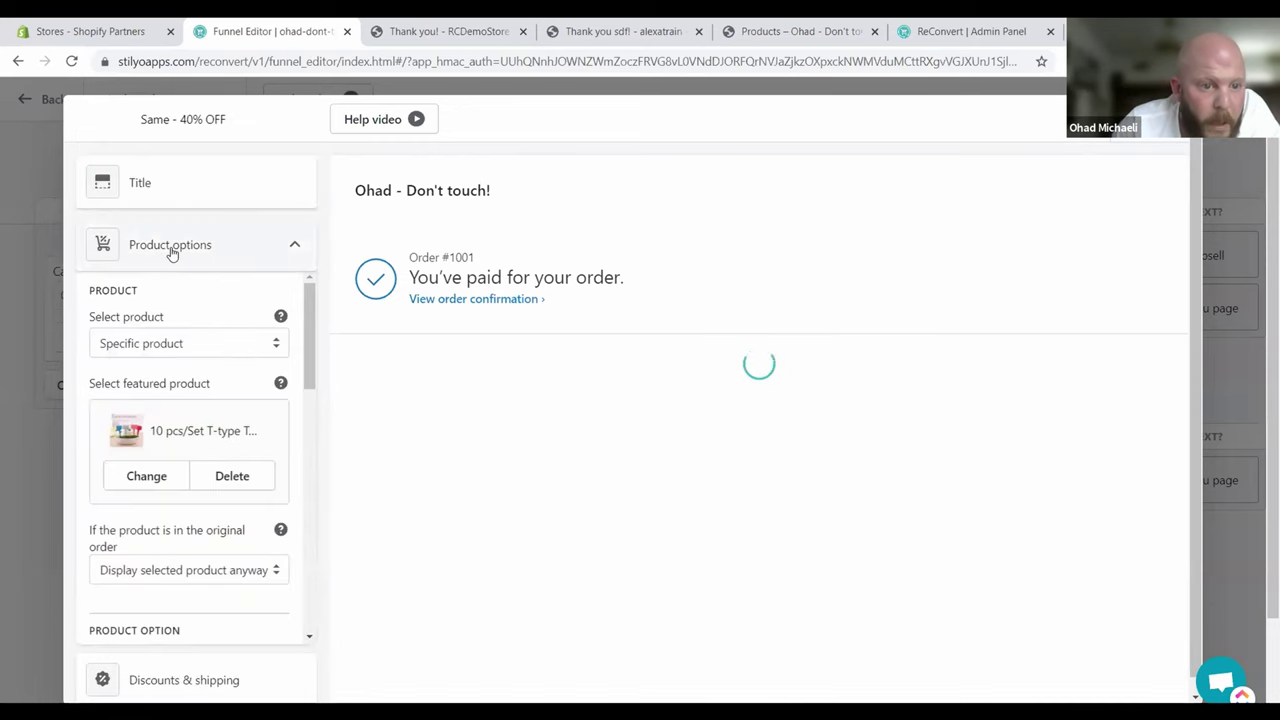
left_click(200, 267)
Give the downsell a discount value of 40%.
left_click(200, 322)
left_click(152, 571)
type("40")
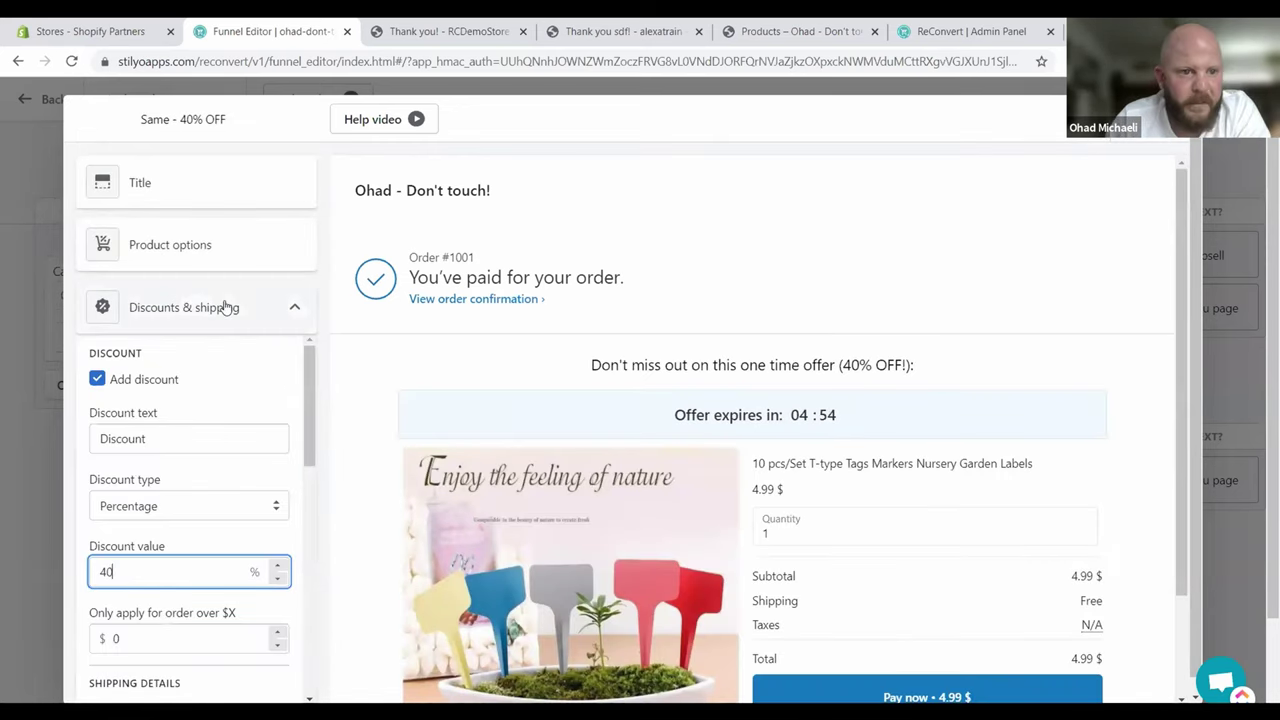
left_click(226, 307)
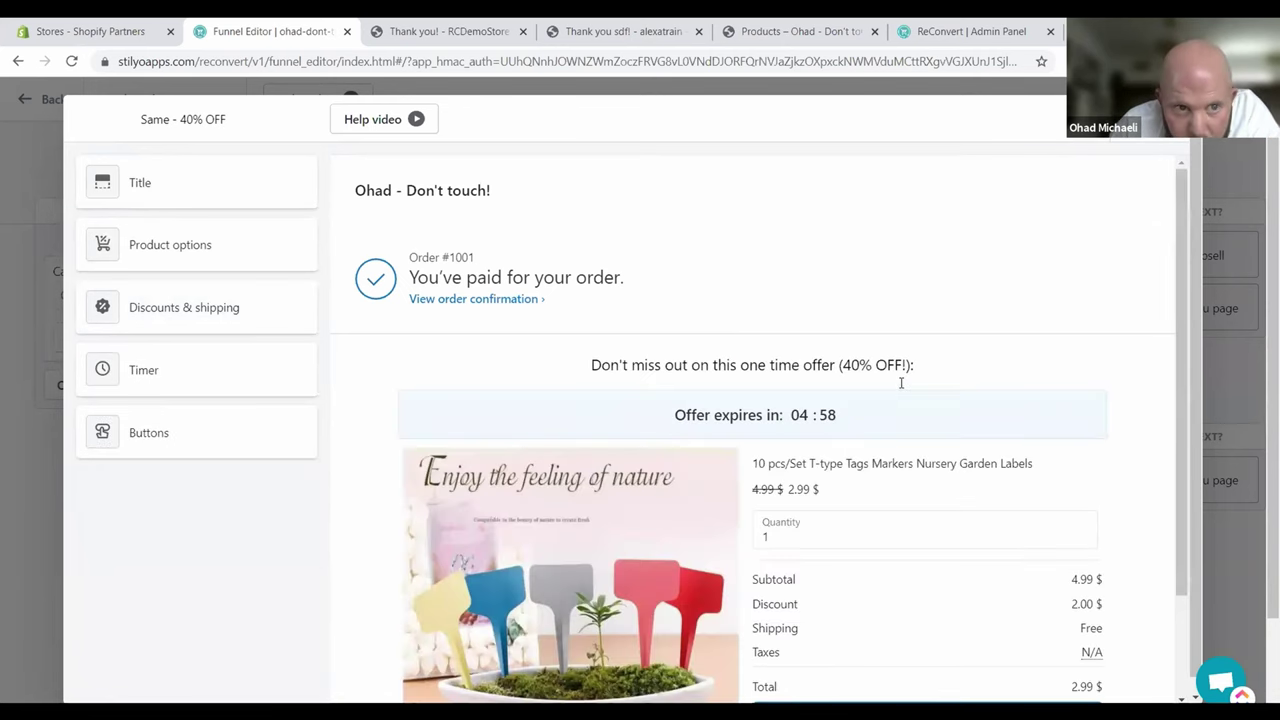
Preview the offer in mobile and desktop layouts, then close the editor.
scroll(900, 388, "down", 2)
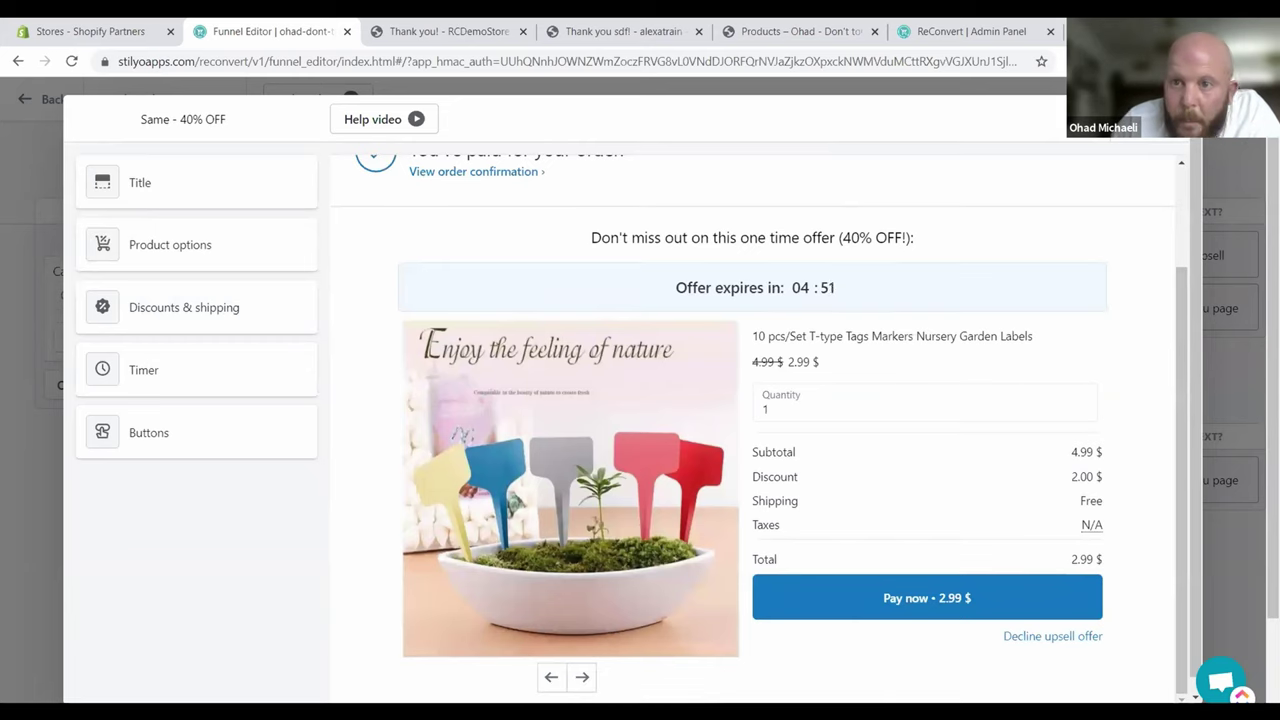
left_click(1085, 118)
left_click(1105, 159)
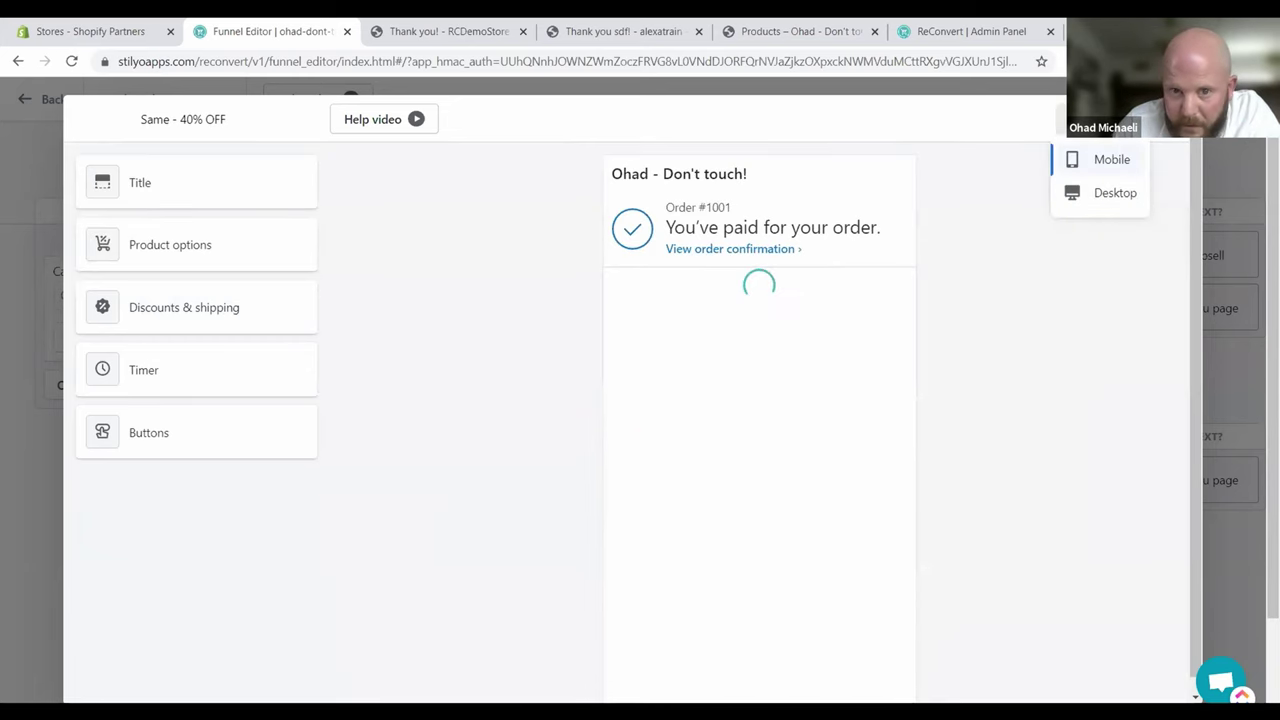
left_click(1110, 192)
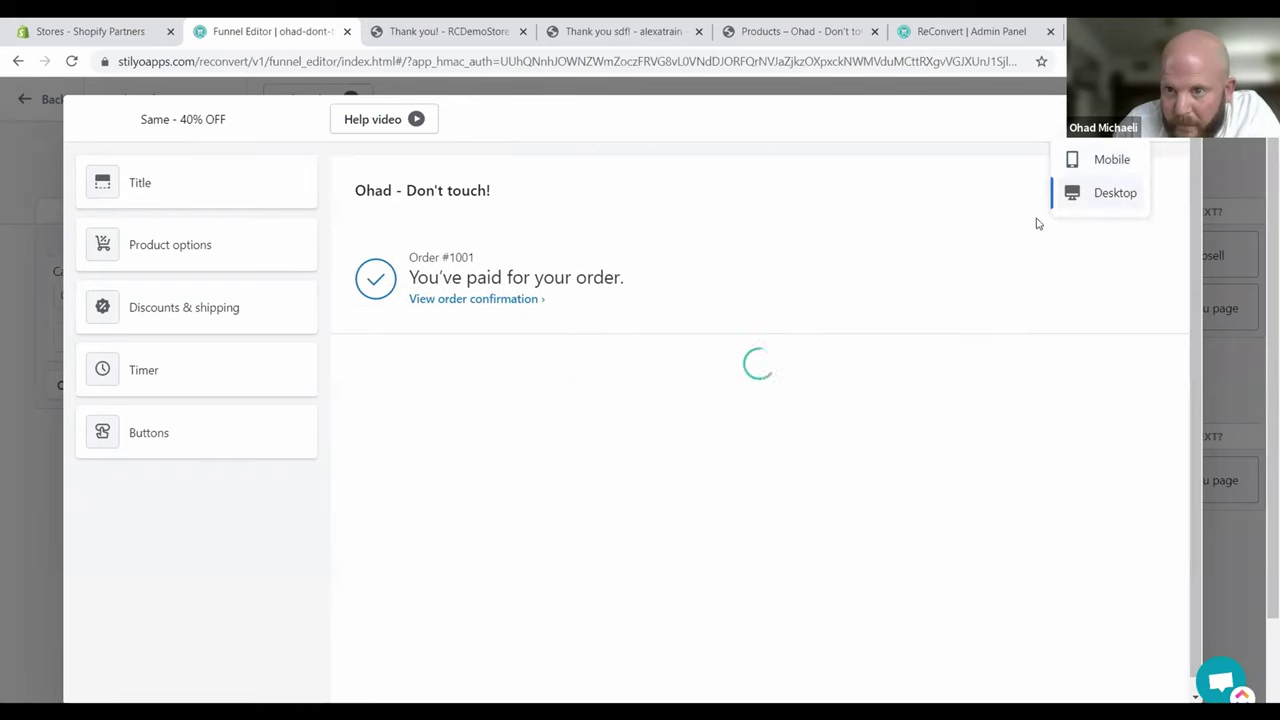
key("Escape")
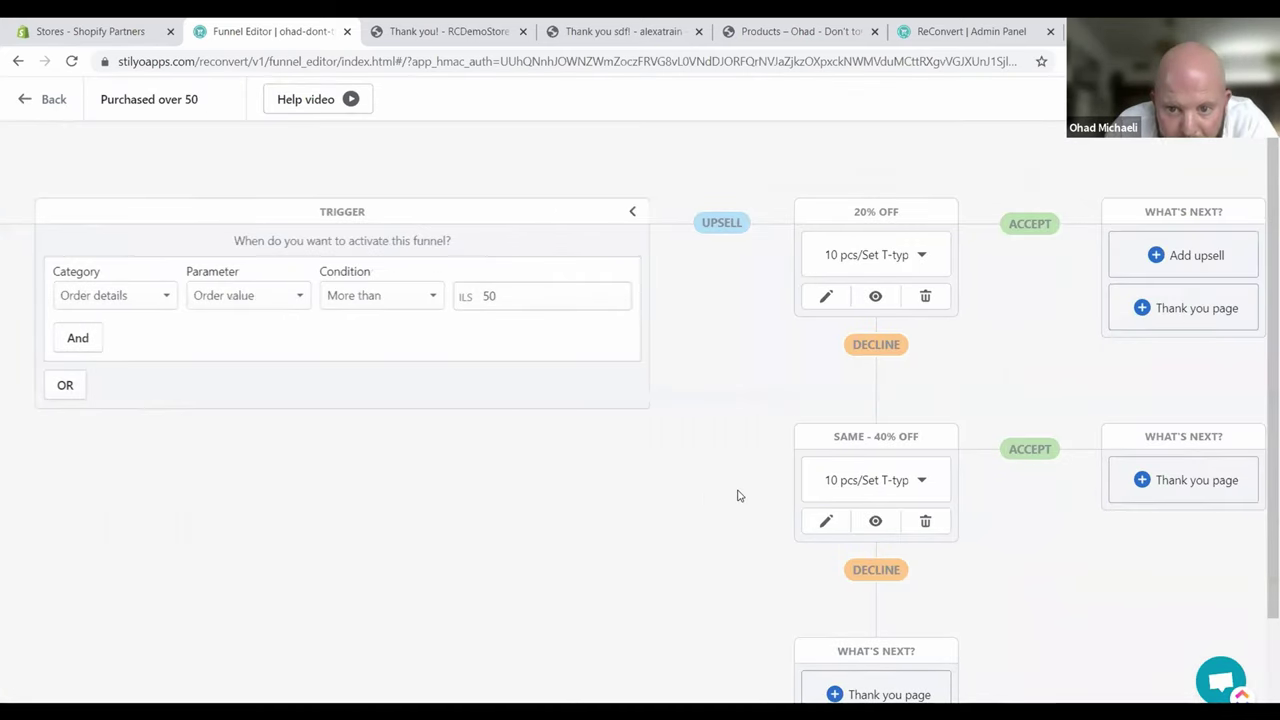
End the 'Same - 40% OFF' downsell's decline branch with the Conversion monster thank you page.
scroll(733, 500, "down", 1)
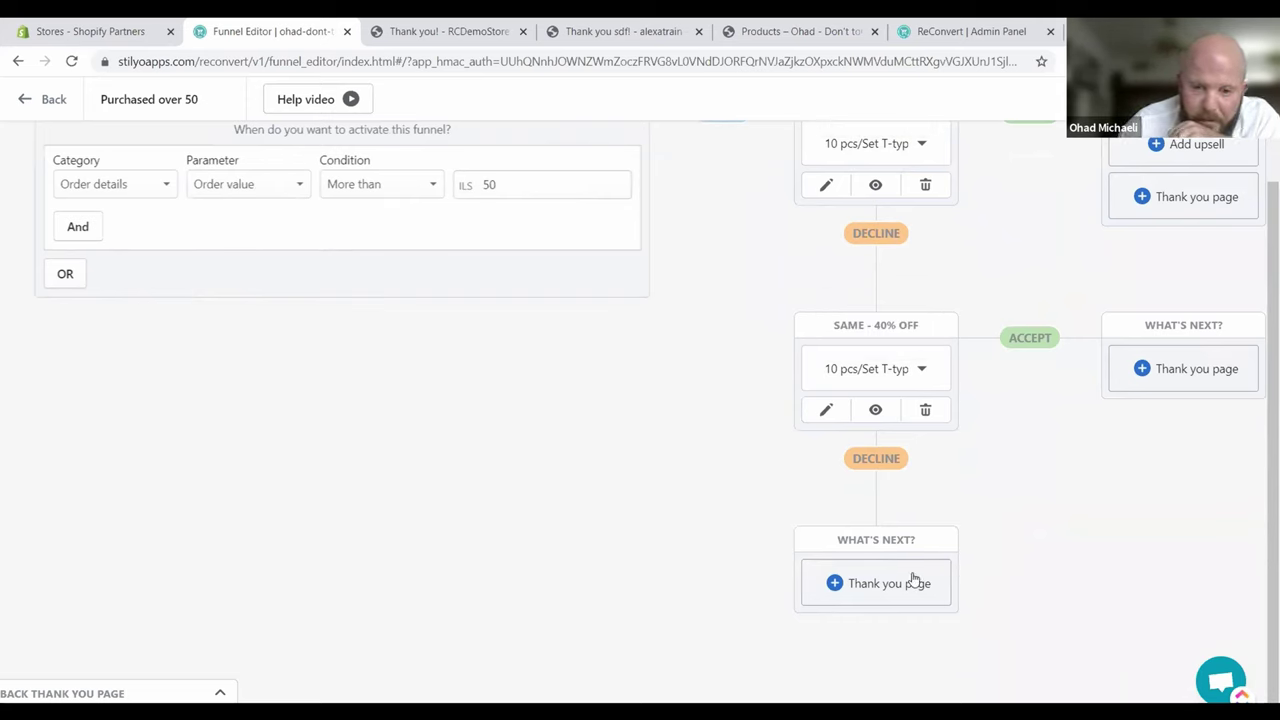
left_click(862, 584)
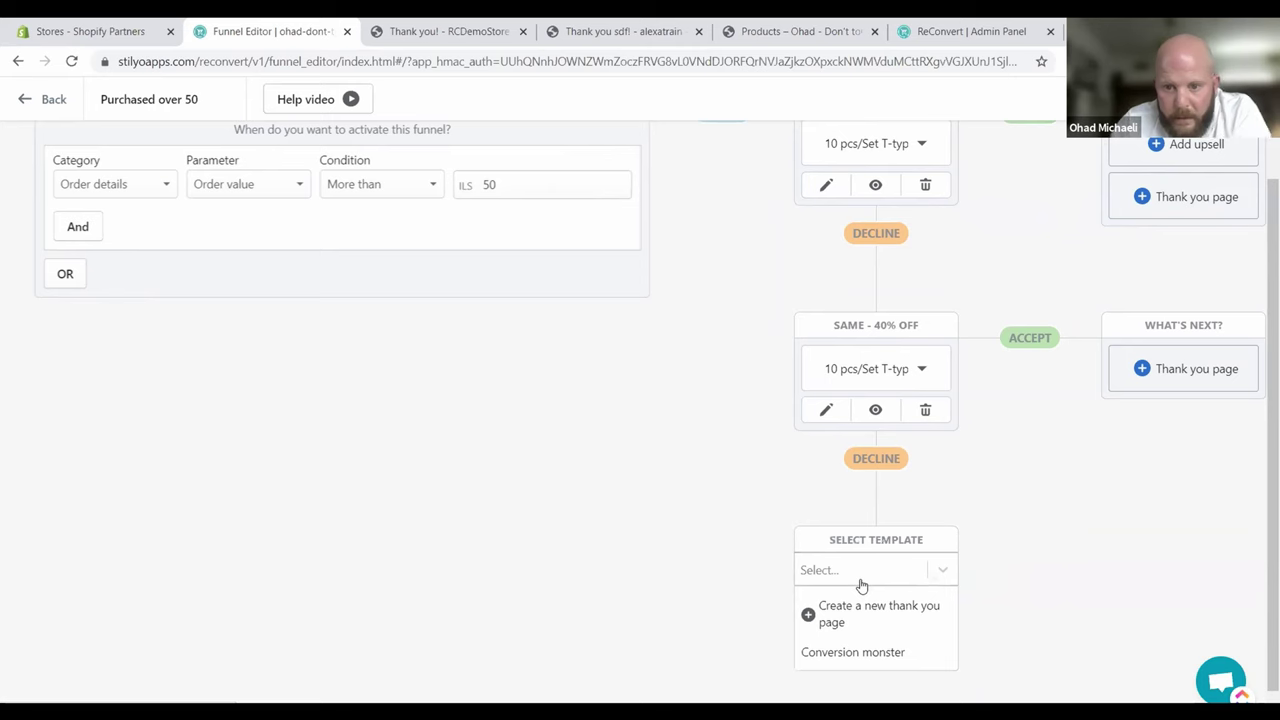
left_click(852, 652)
scroll(1130, 555, "up", 1)
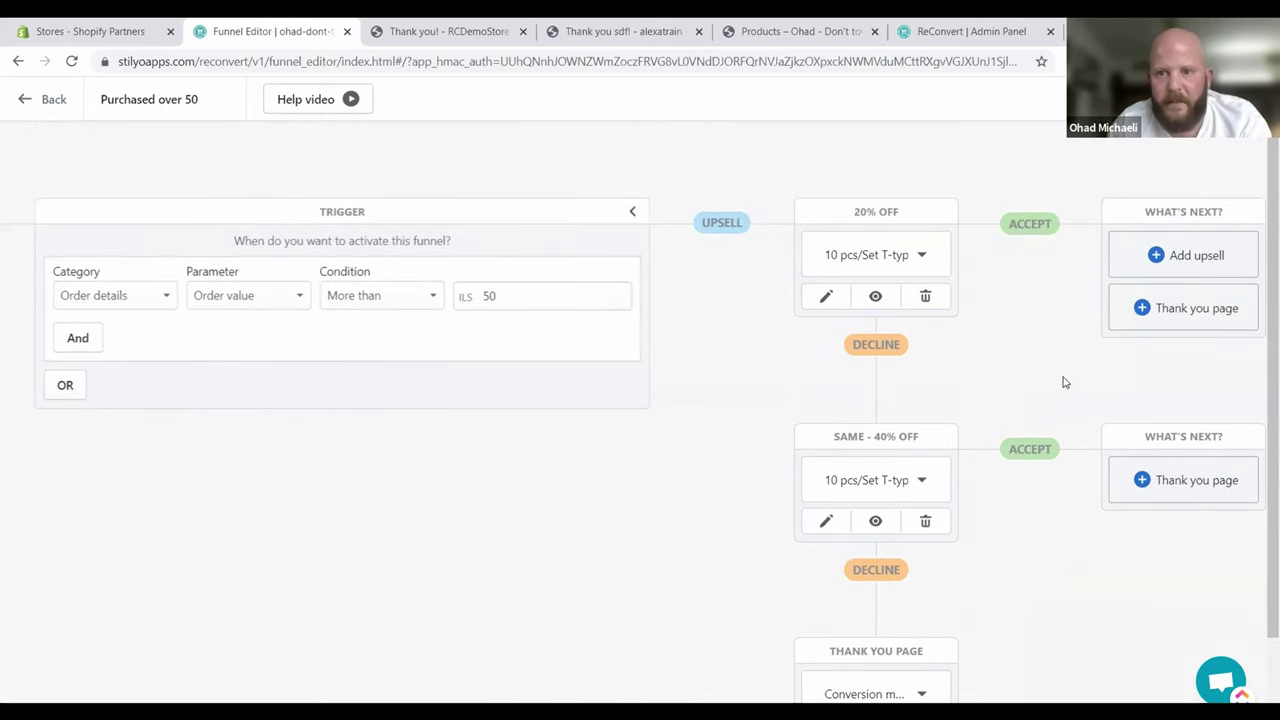
Add '2nd Upsell - Shopify recommendations 40% OFF' after the 20% OFF acceptance, checking its product options.
left_click(1200, 258)
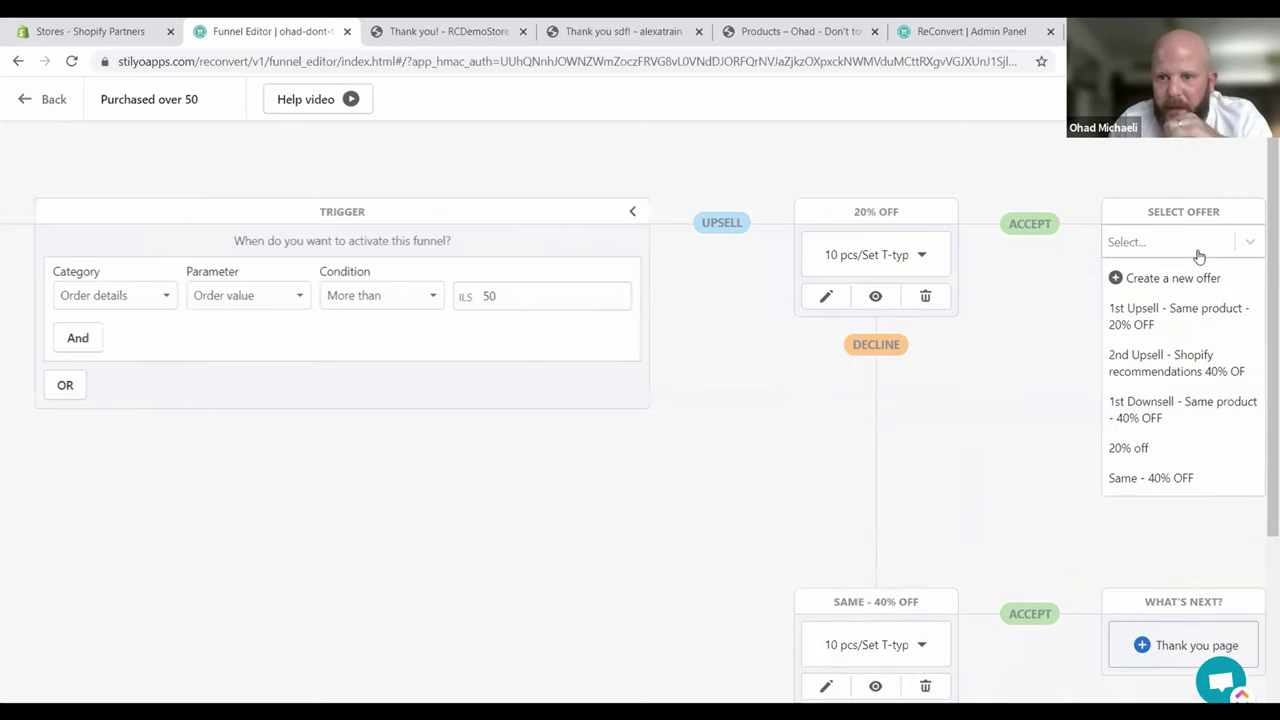
left_click(1175, 362)
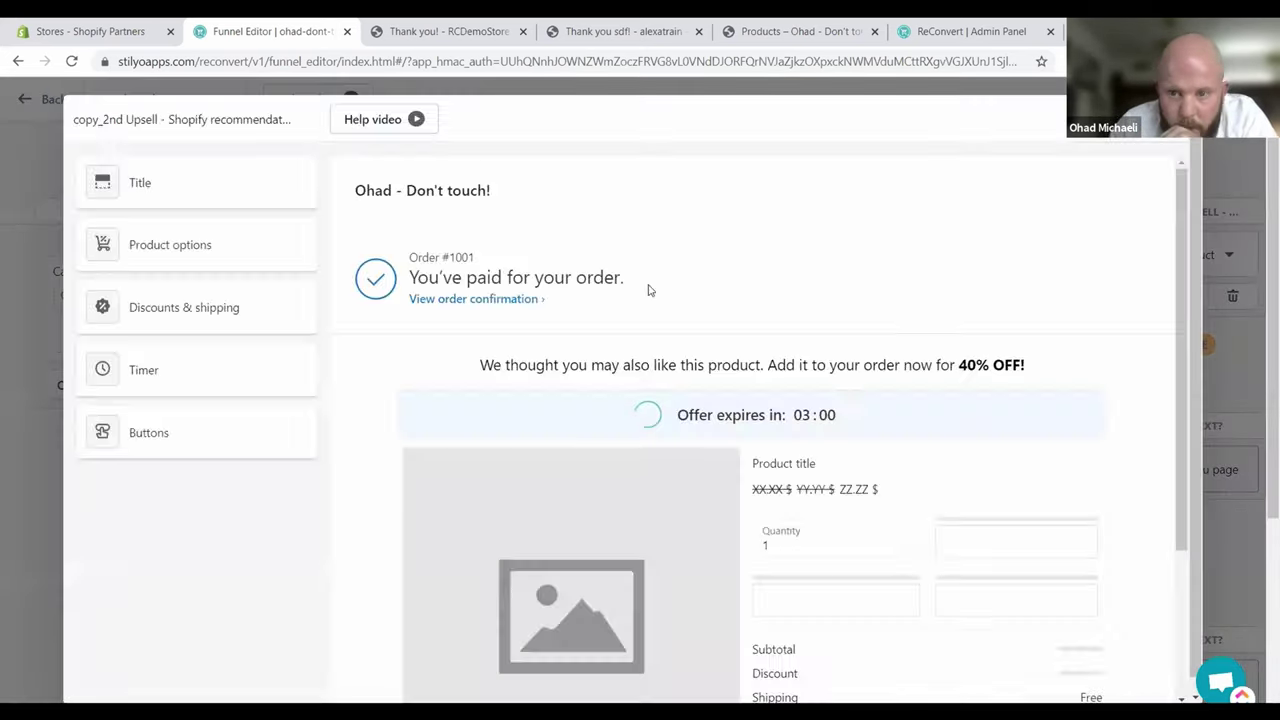
scroll(650, 291, "down", 2)
left_click(183, 247)
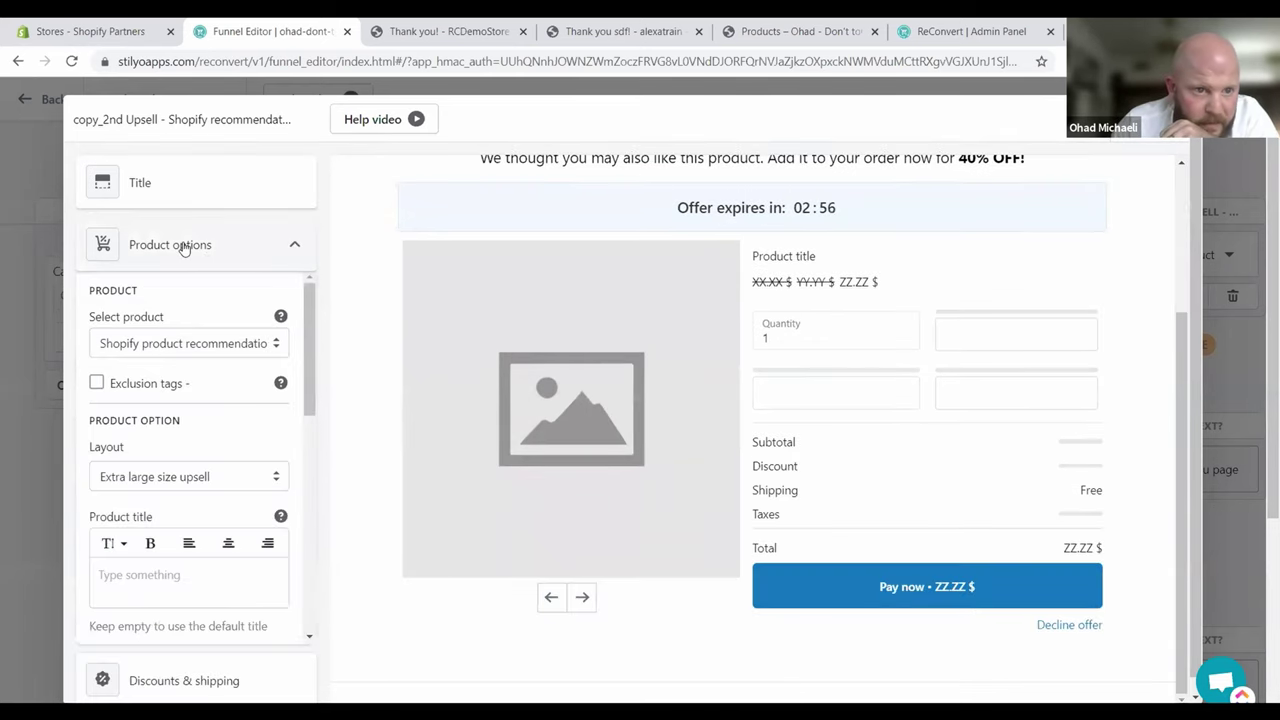
left_click(182, 246)
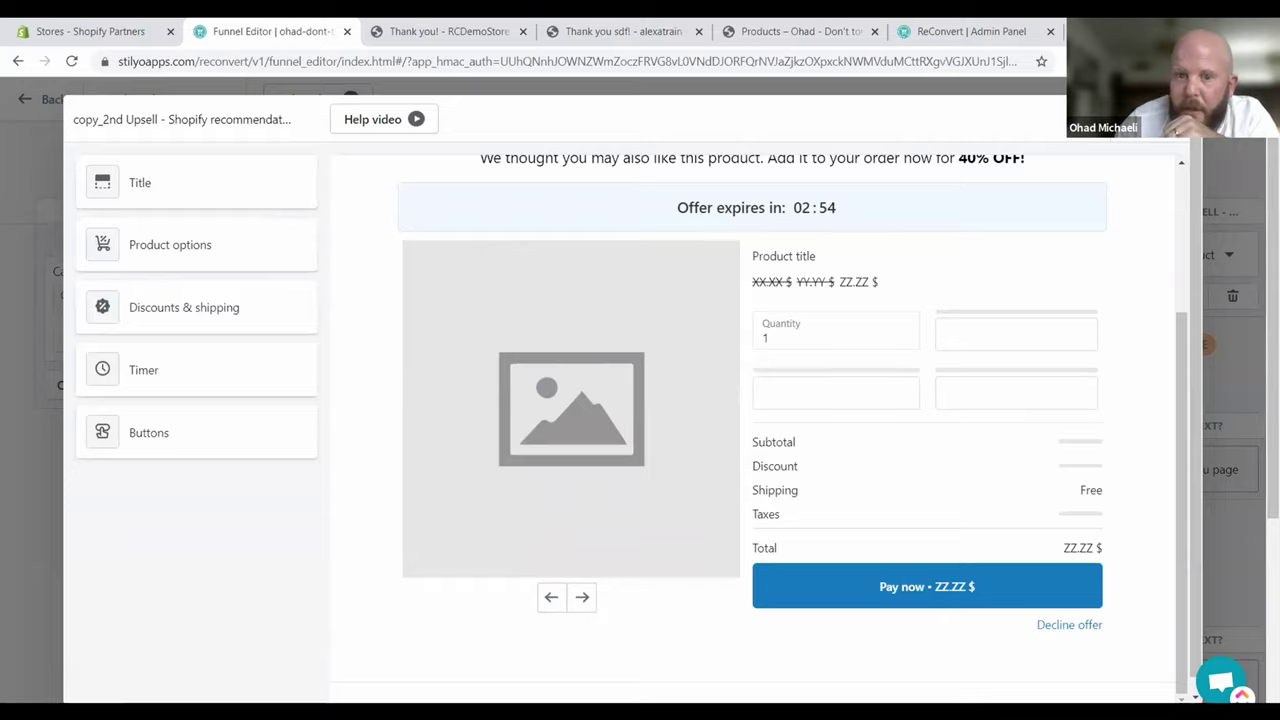
key("Escape")
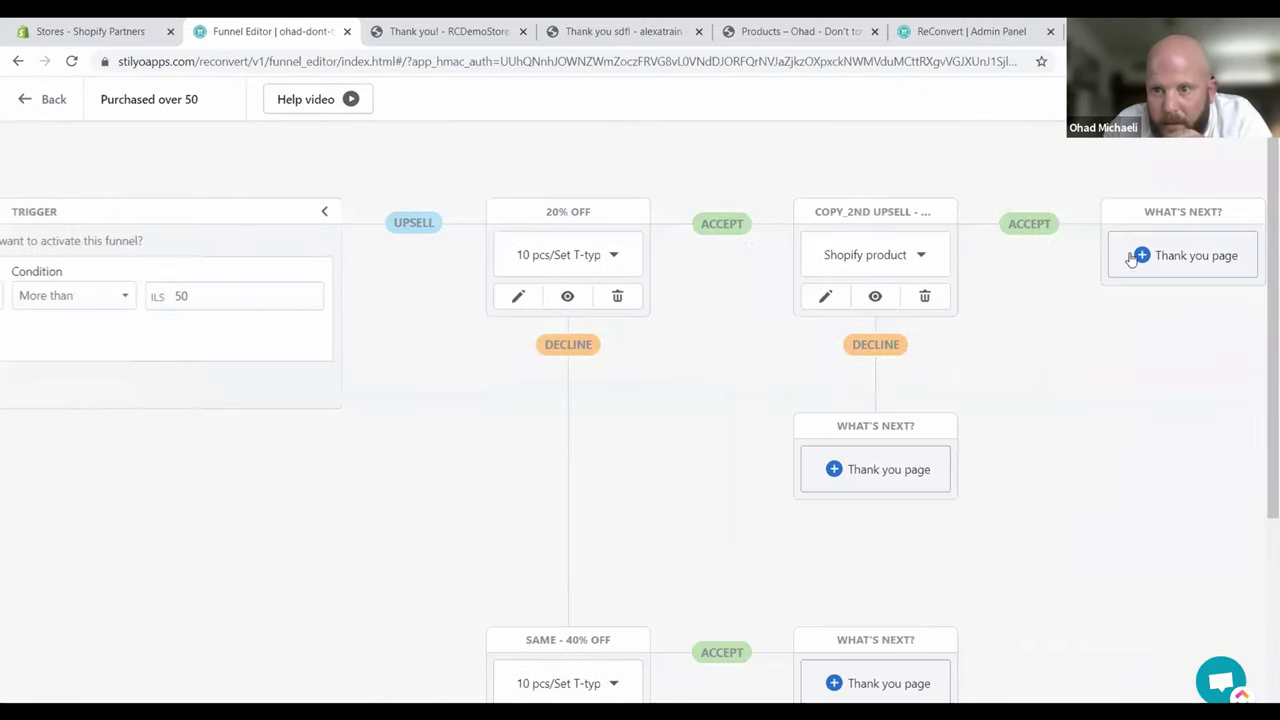
Use Conversion monster thank you pages after second-upsell accept, decline, and 40% off acceptance.
left_click(1142, 257)
left_click(1180, 337)
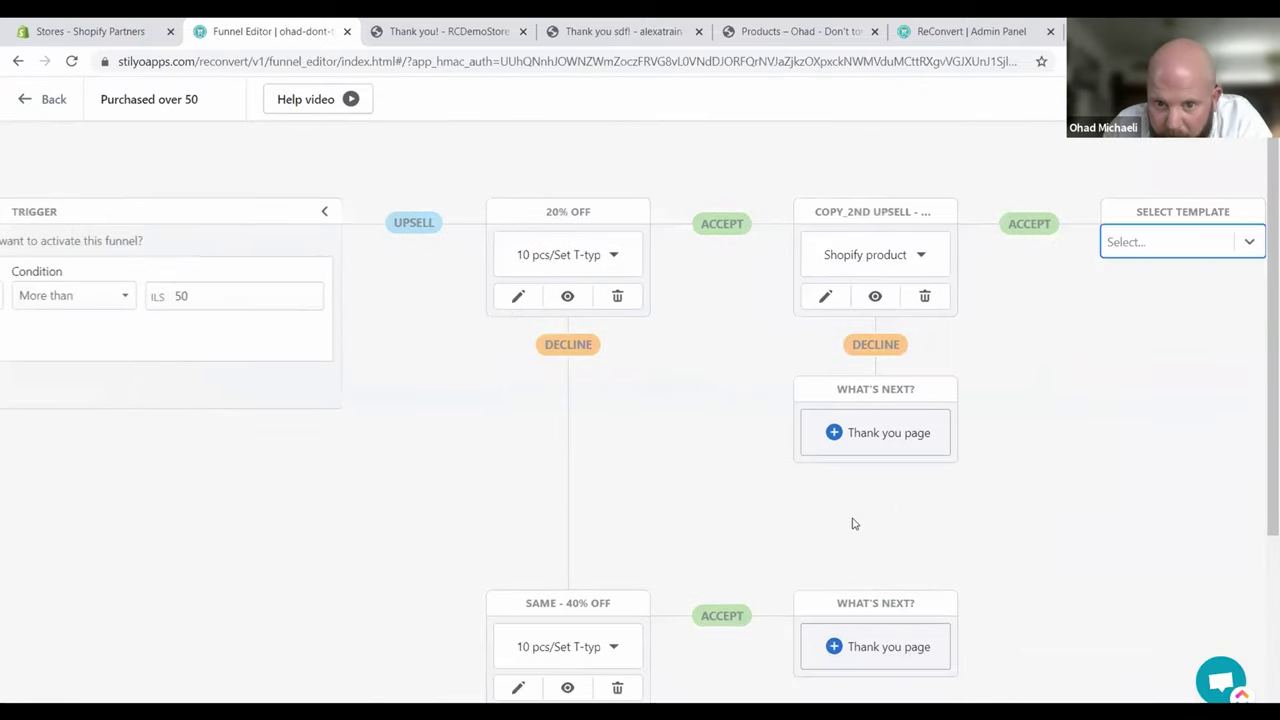
left_click(838, 453)
left_click(877, 513)
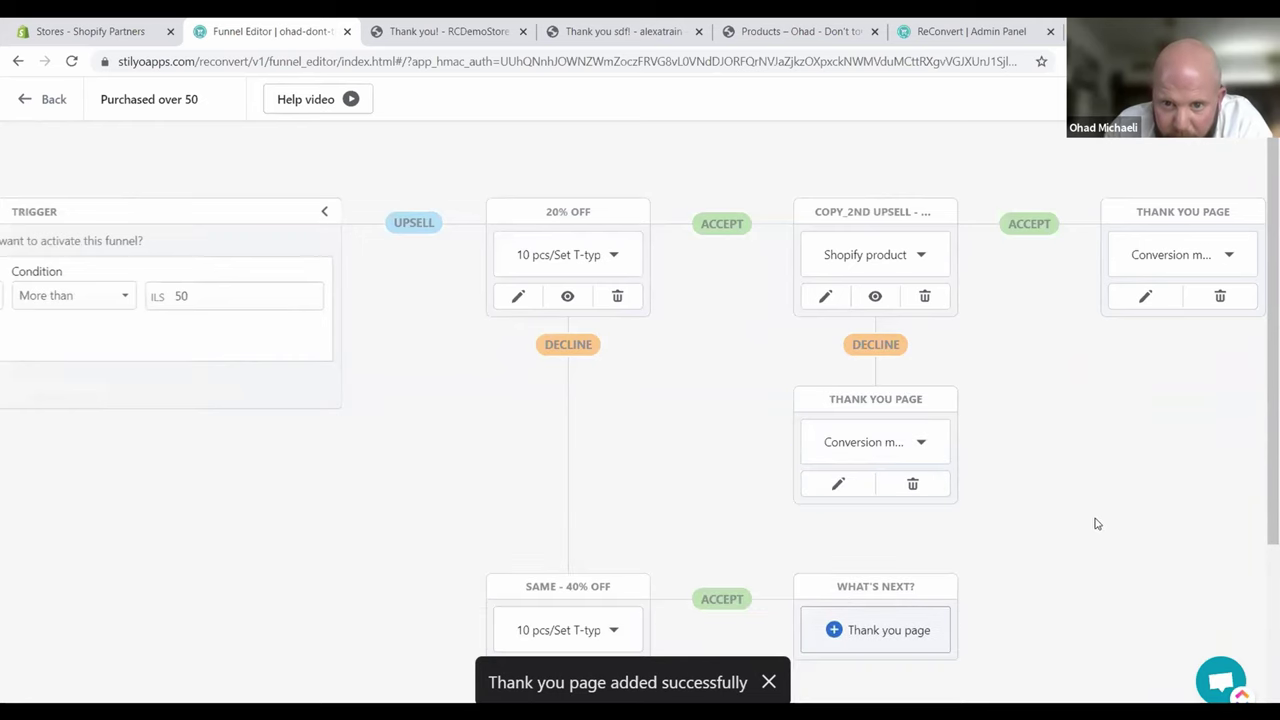
scroll(1098, 524, "down", 3)
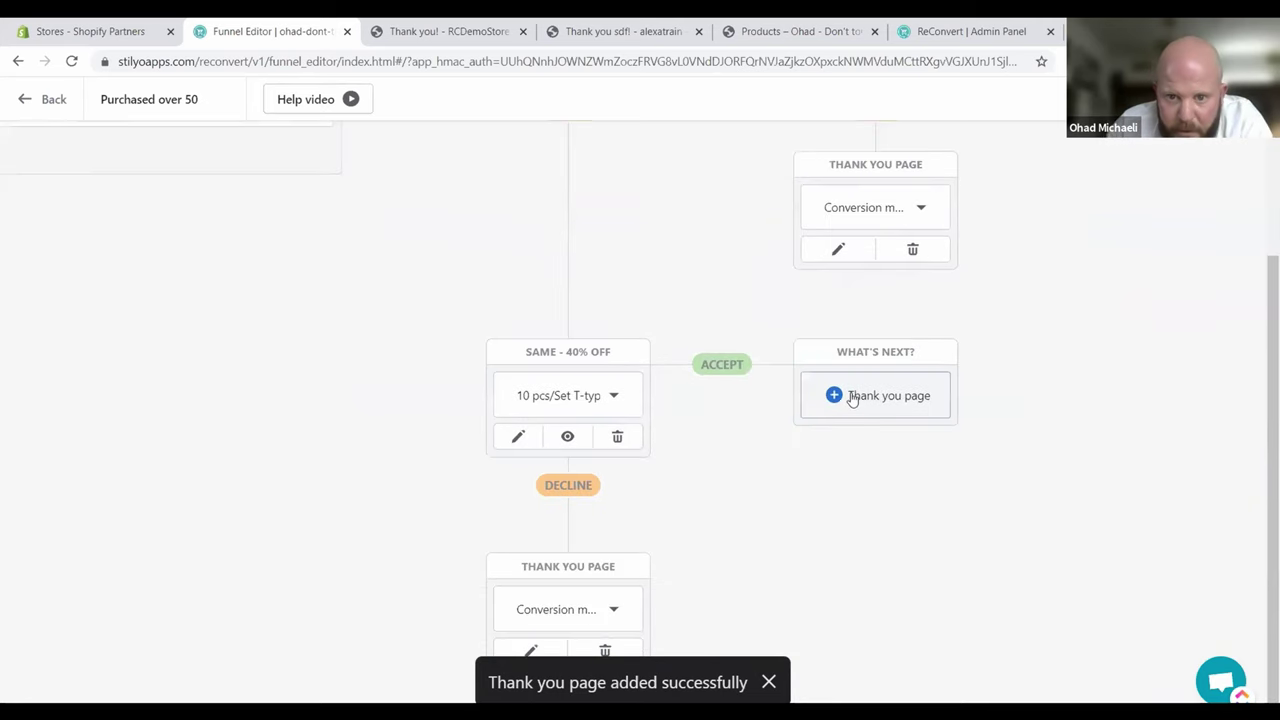
left_click(851, 398)
left_click(857, 474)
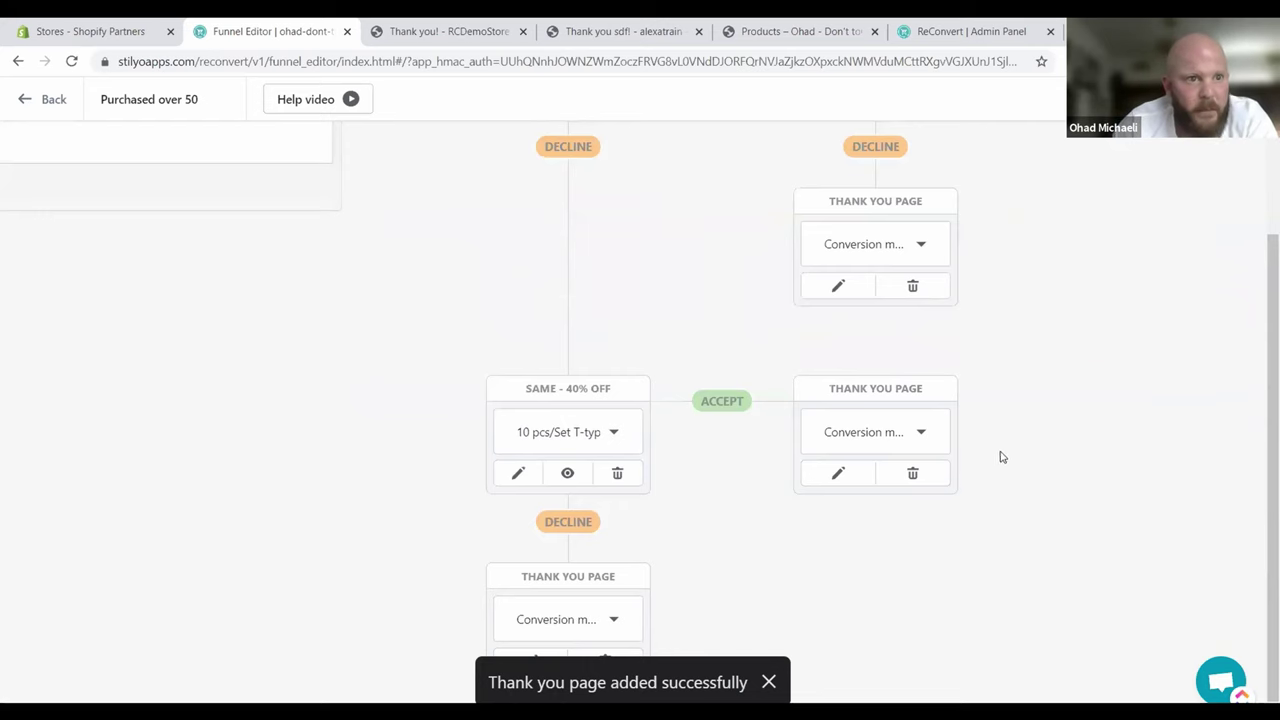
scroll(1000, 455, "up", 3)
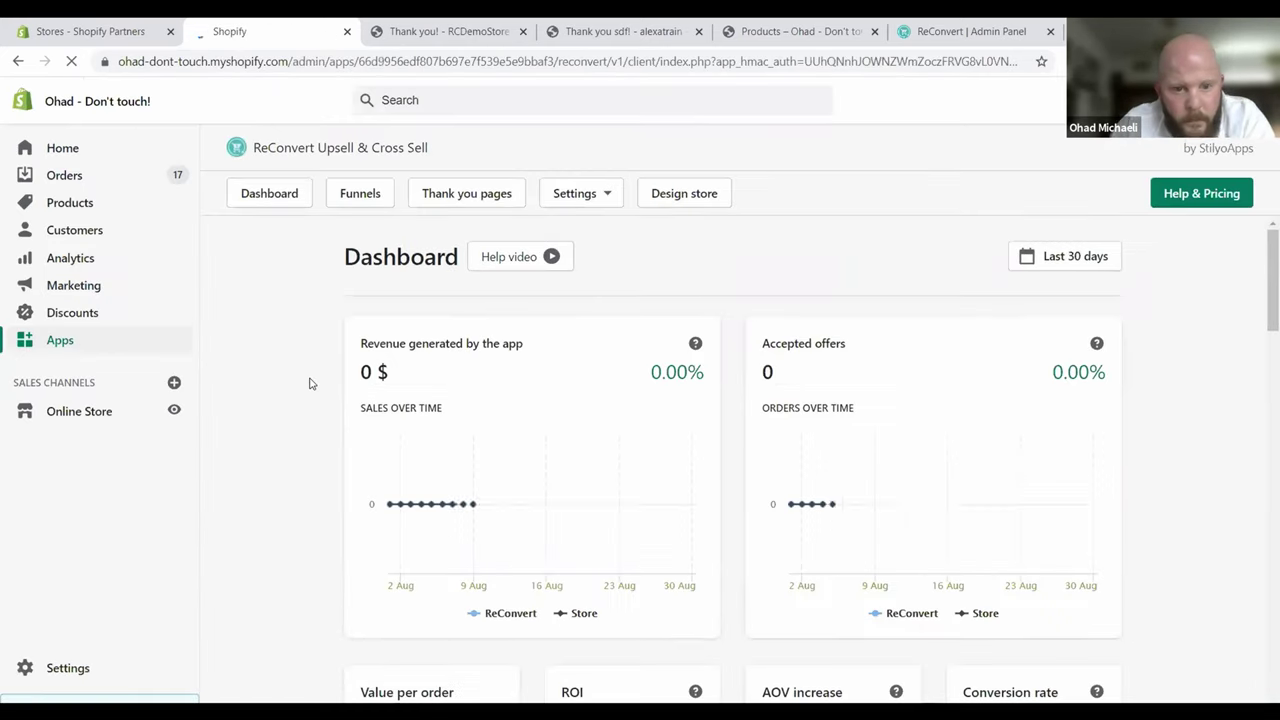
Scroll the dashboard to Top funnels, showing Purchased over 50 first and enabled.
scroll(309, 383, "down", 3)
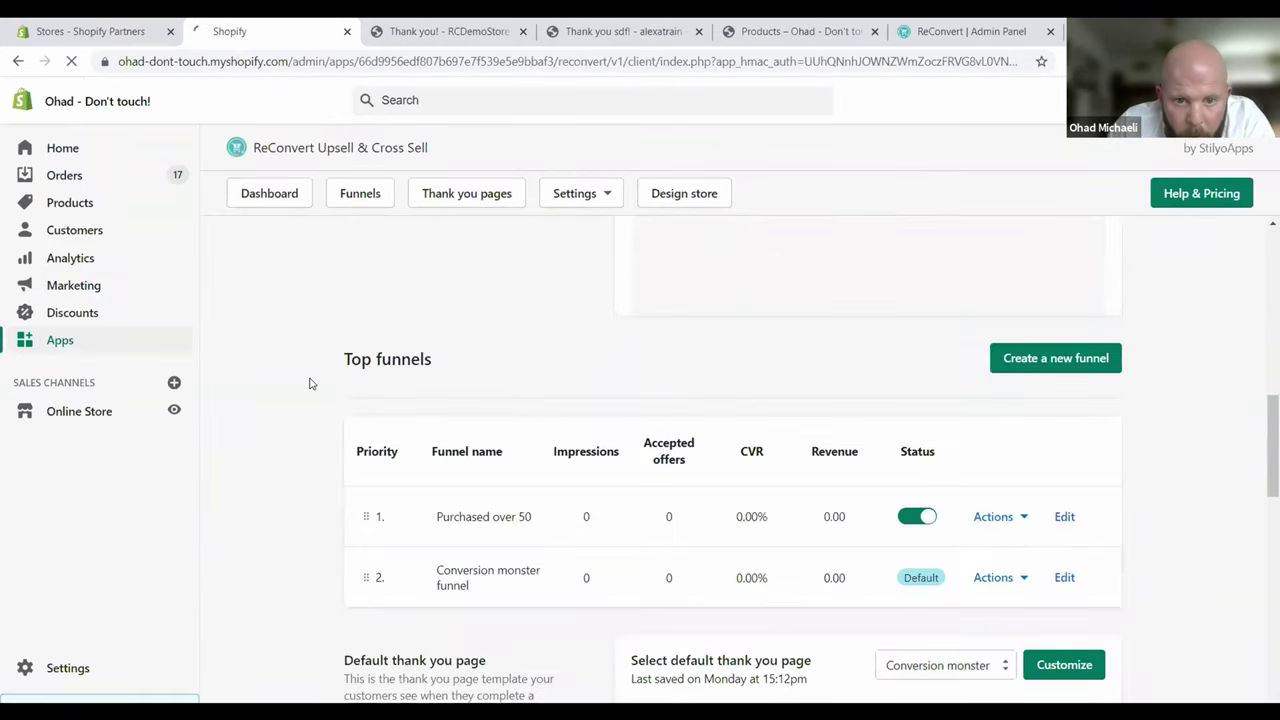
scroll(486, 531, "down", 1)
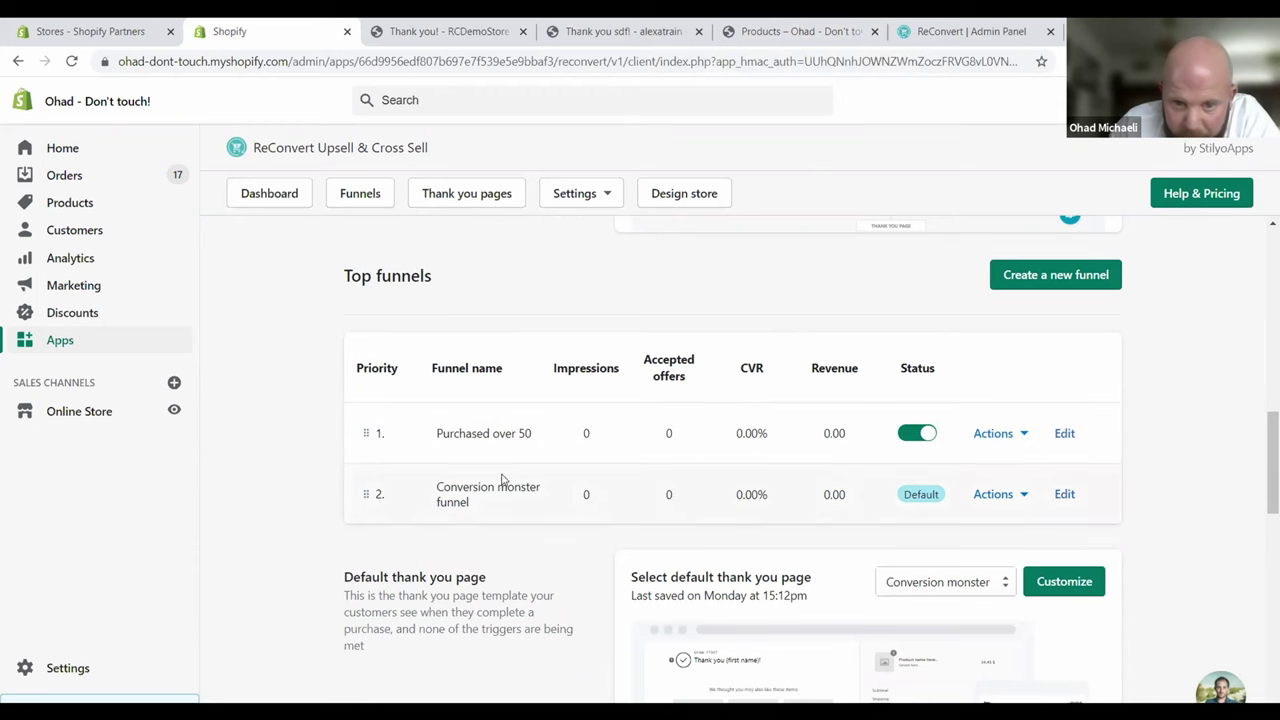
Buy the 10 Pcs Small Stretched Canvas through Buy it now, paying with the test card.
left_click(738, 32)
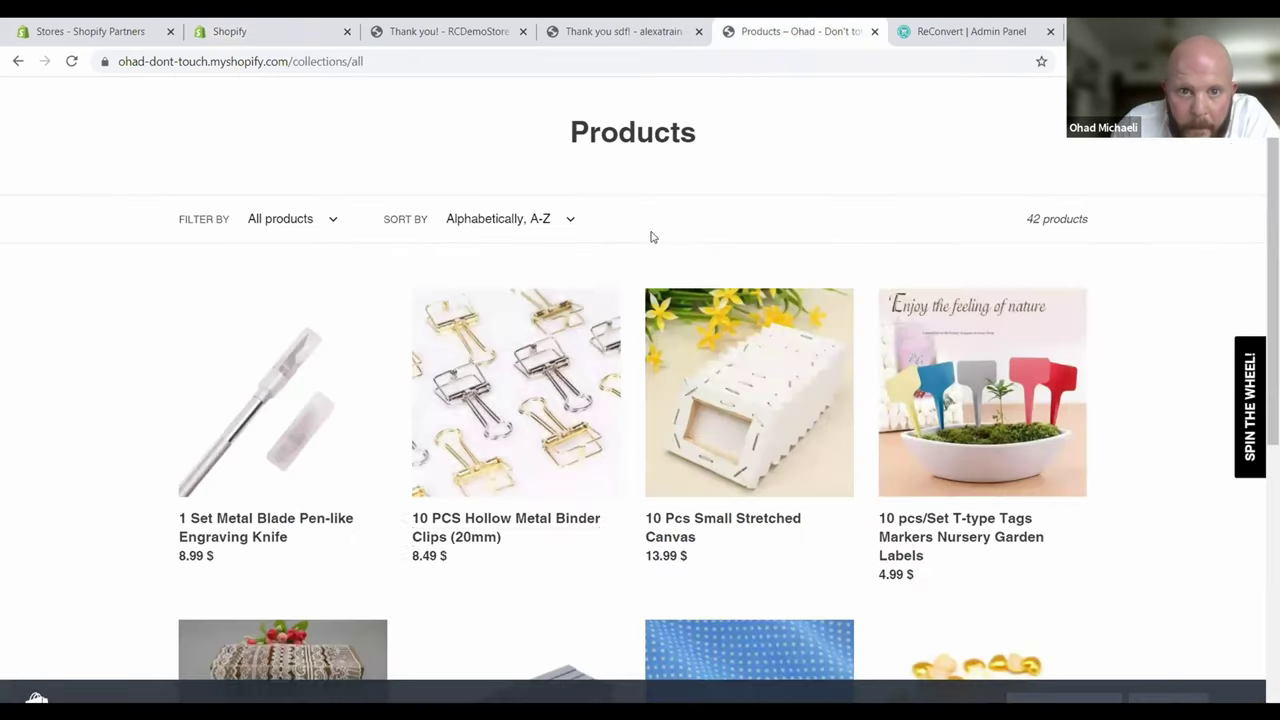
left_click(754, 396)
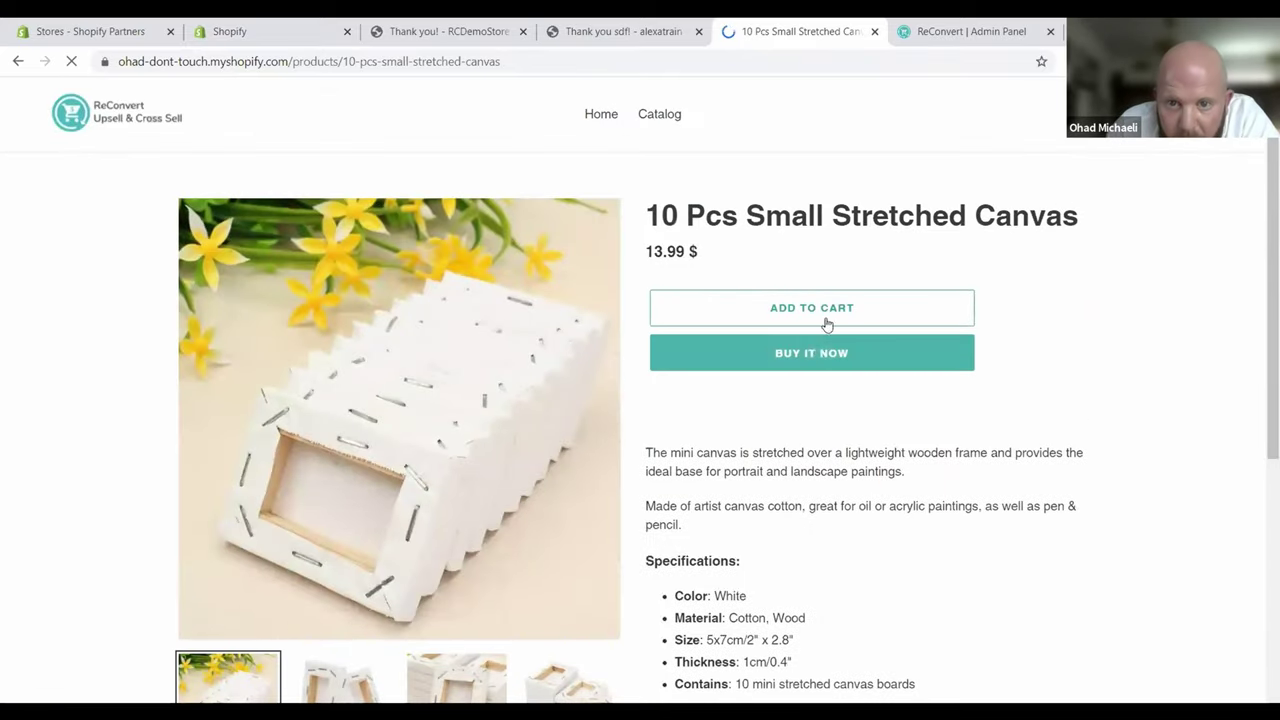
left_click(818, 364)
left_click(268, 622)
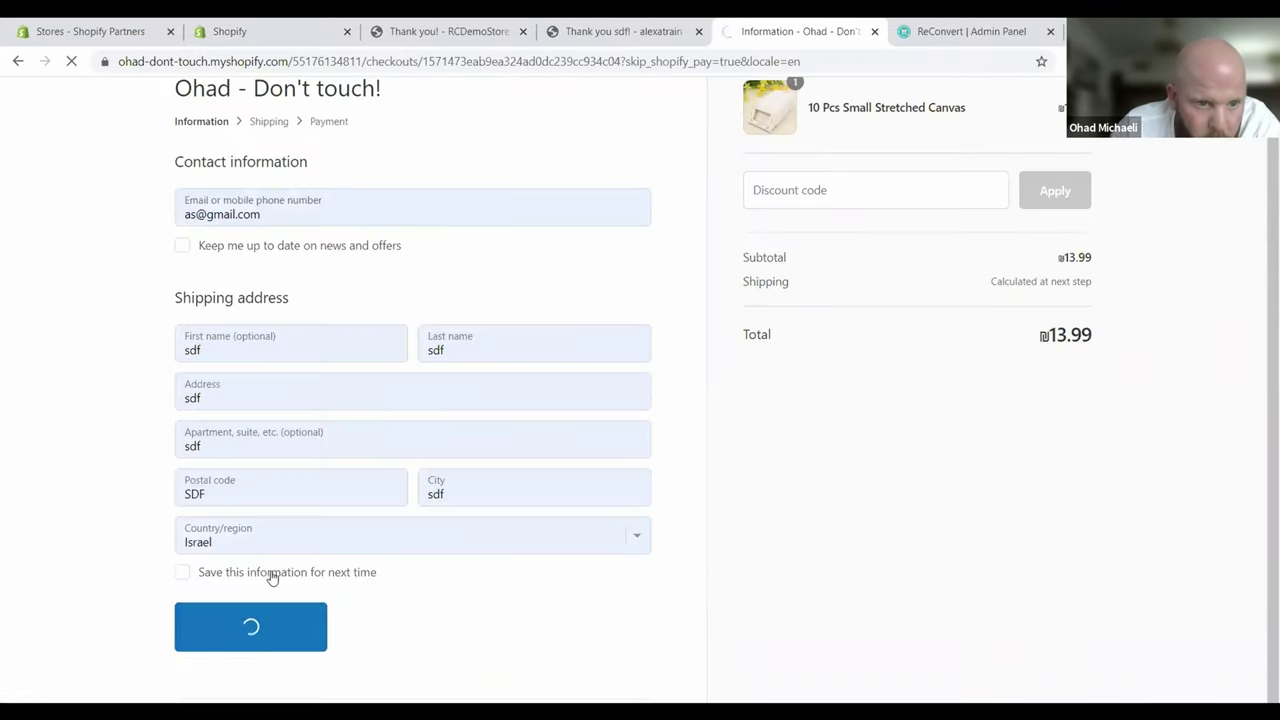
left_click(286, 436)
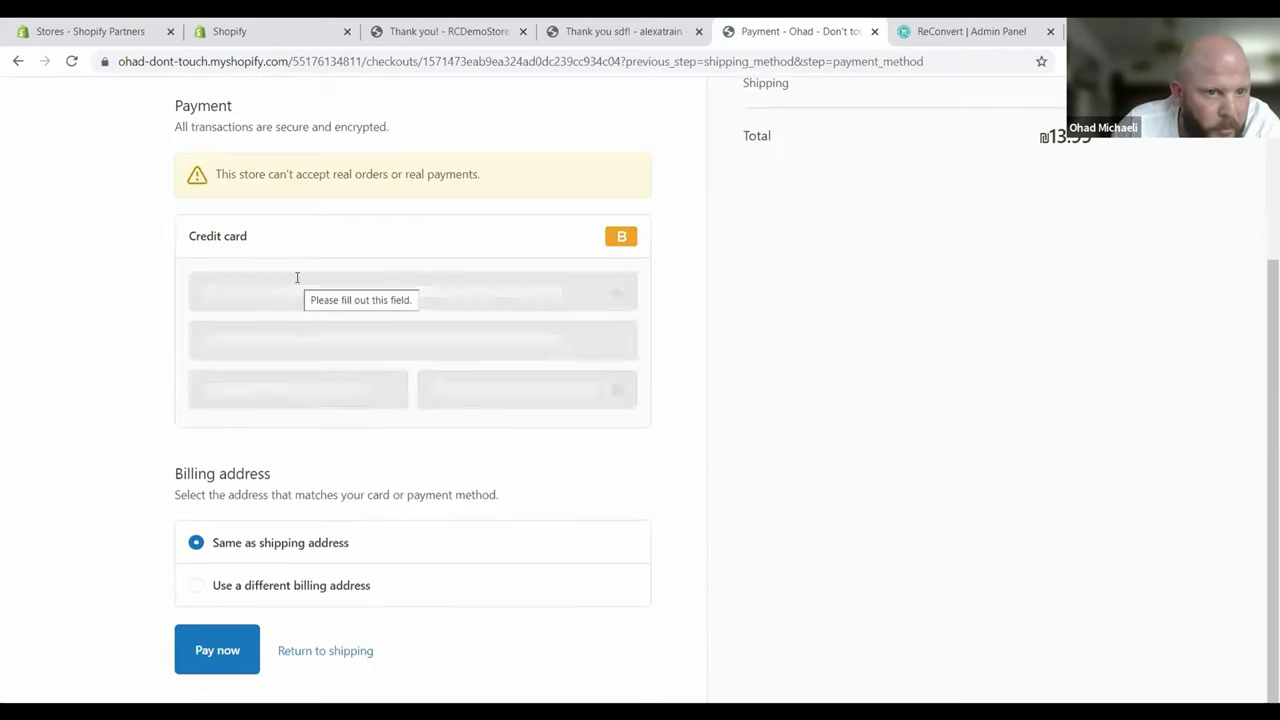
left_click(300, 286)
type("1")
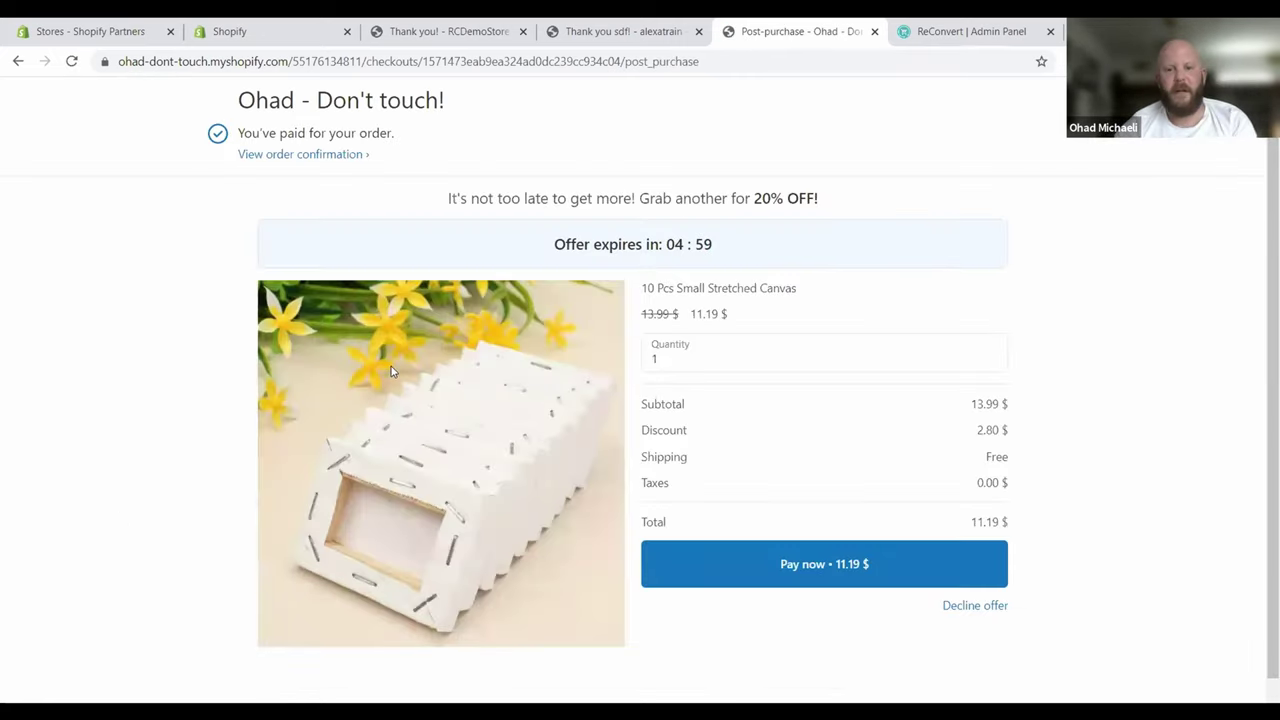
Decline the 20% OFF offer, accept the 40% OFF offer at 8.39 $, and dismiss the popup.
scroll(760, 417, "down", 1)
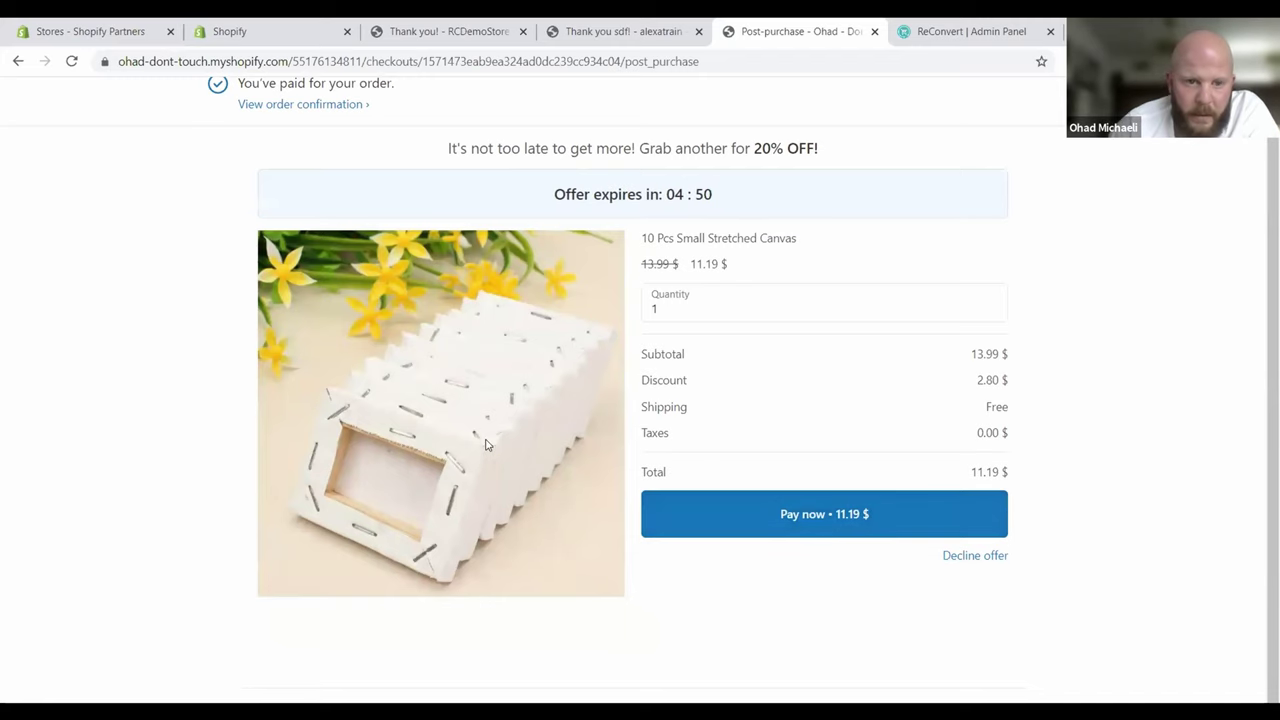
left_click(993, 562)
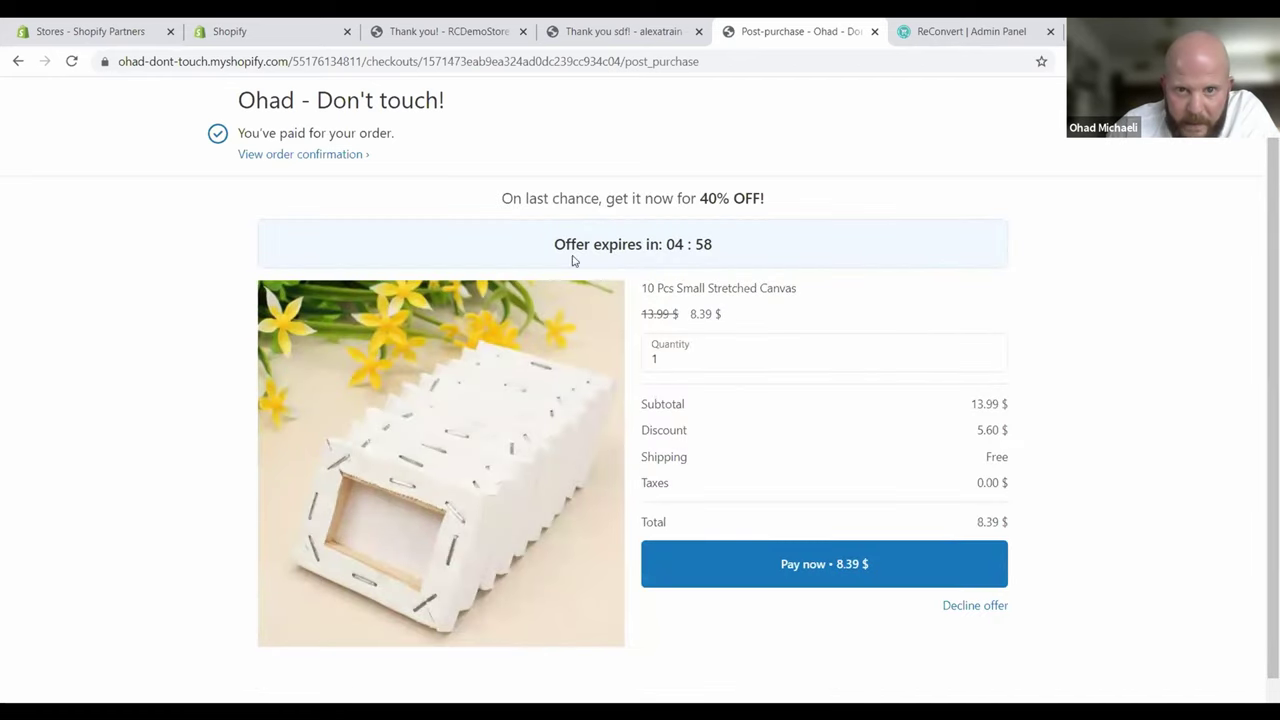
scroll(530, 424, "down", 1)
left_click(820, 524)
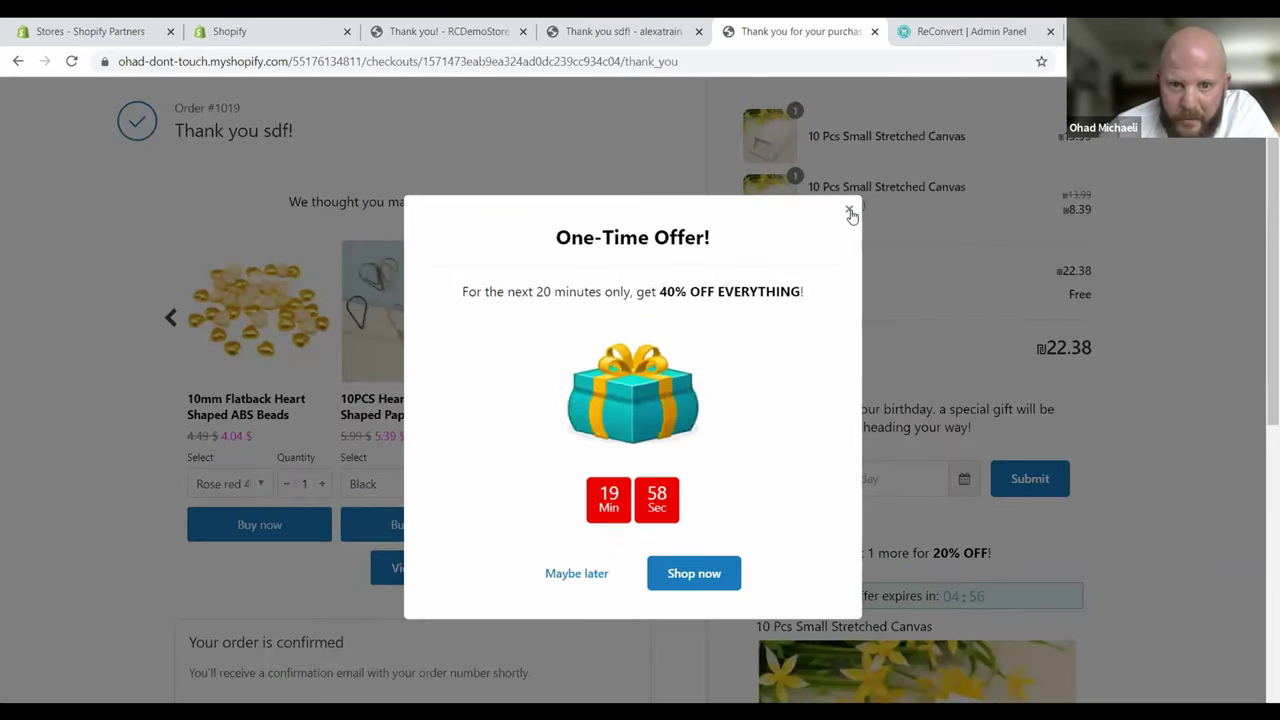
left_click(849, 212)
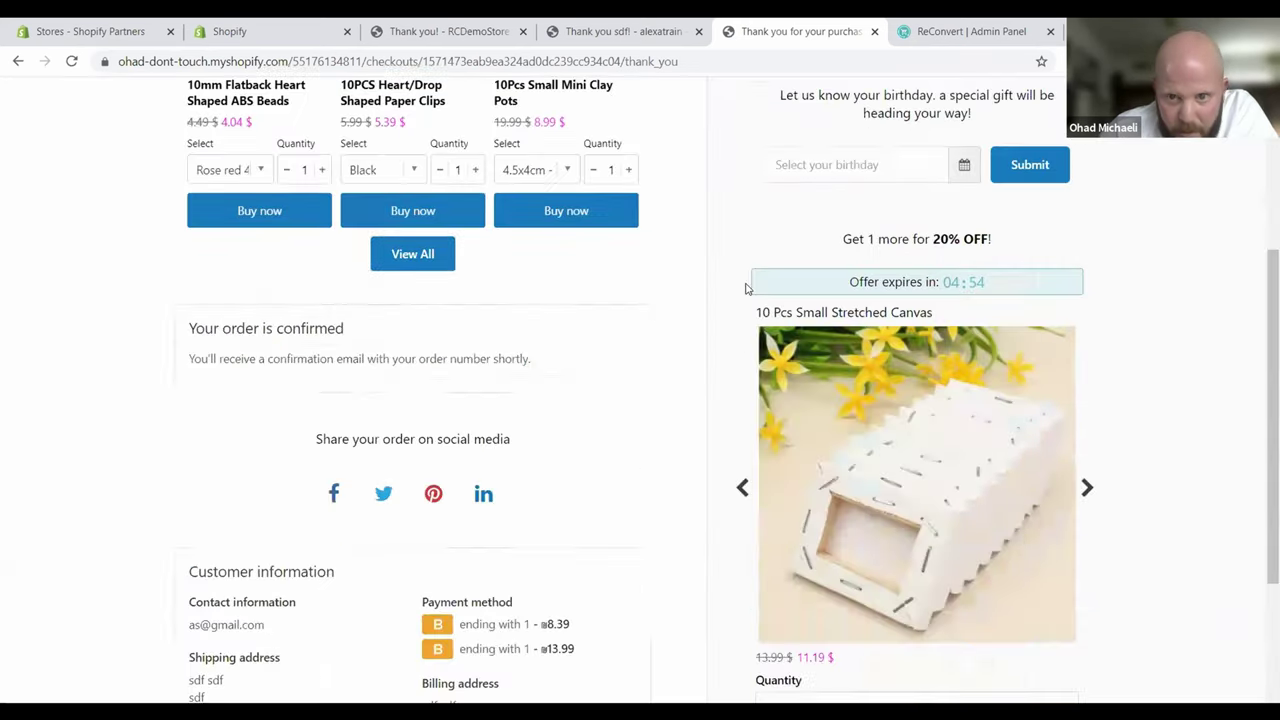
scroll(745, 286, "down", 3)
scroll(724, 291, "up", 6)
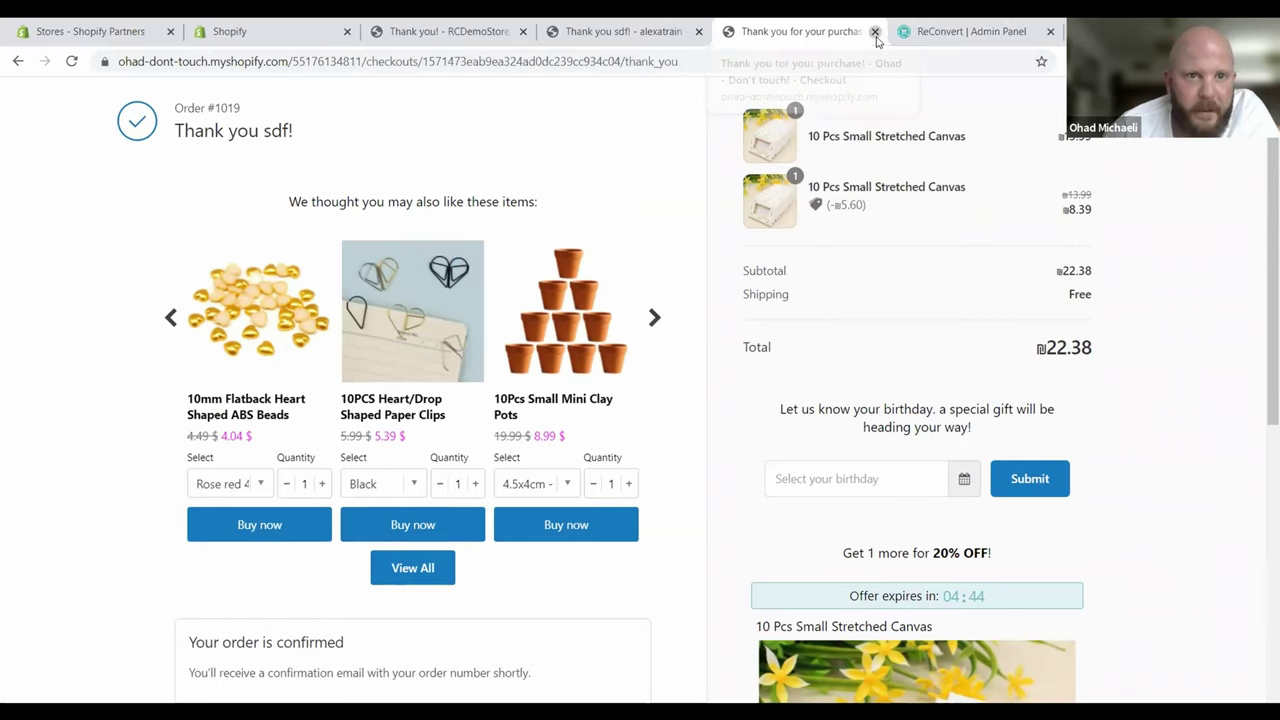
Open the online store in a new tab and go to the 2019 Portable Electric Mini Iron.
left_click(875, 32)
left_click(262, 34)
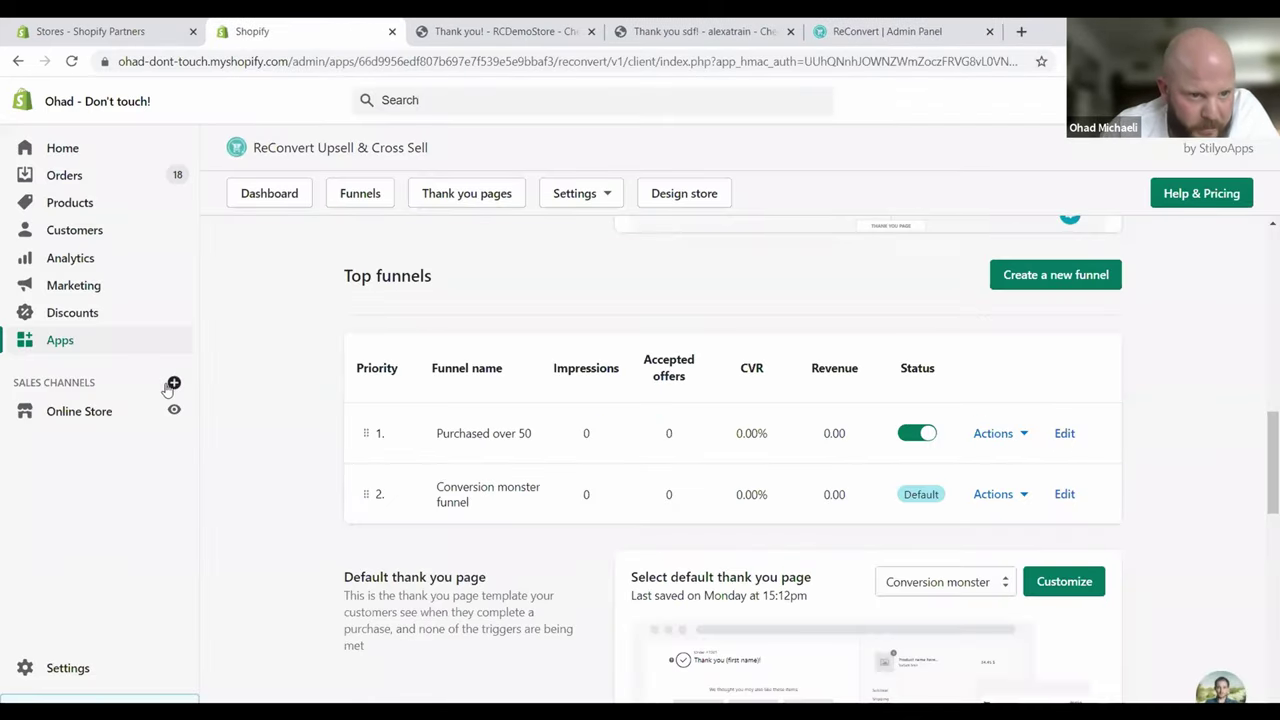
right_click(176, 413)
left_click(240, 428)
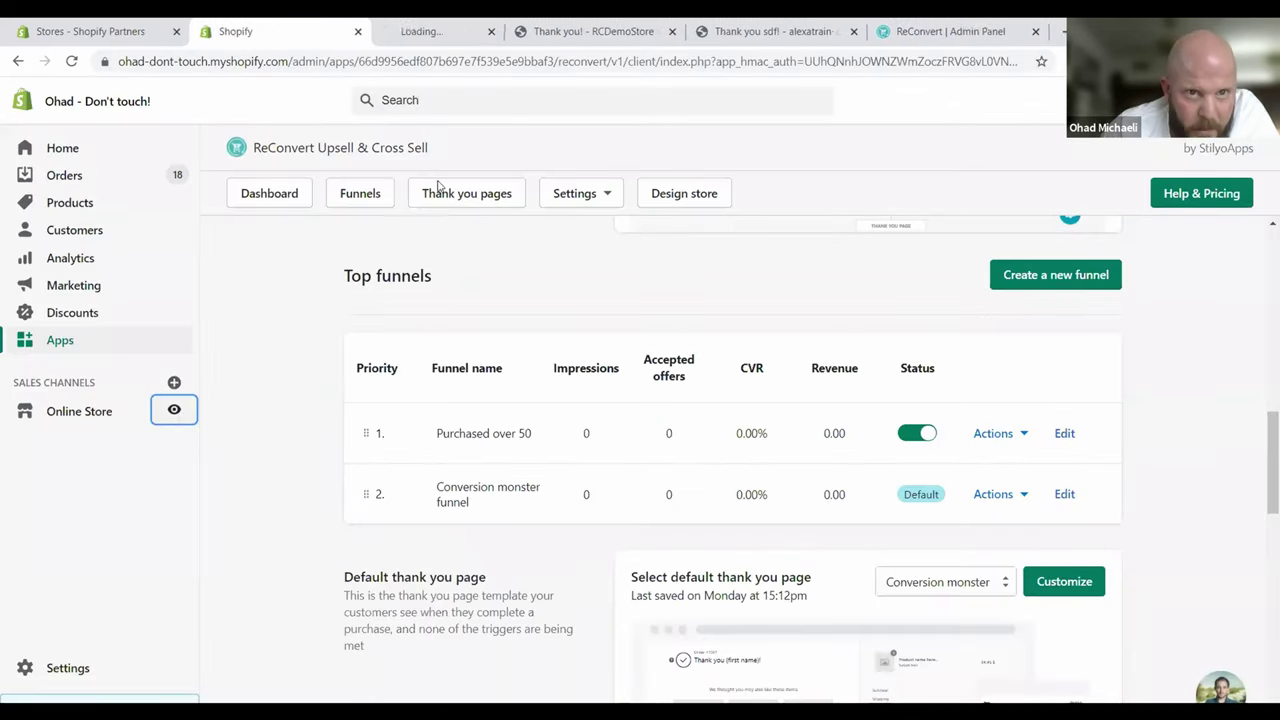
left_click(445, 31)
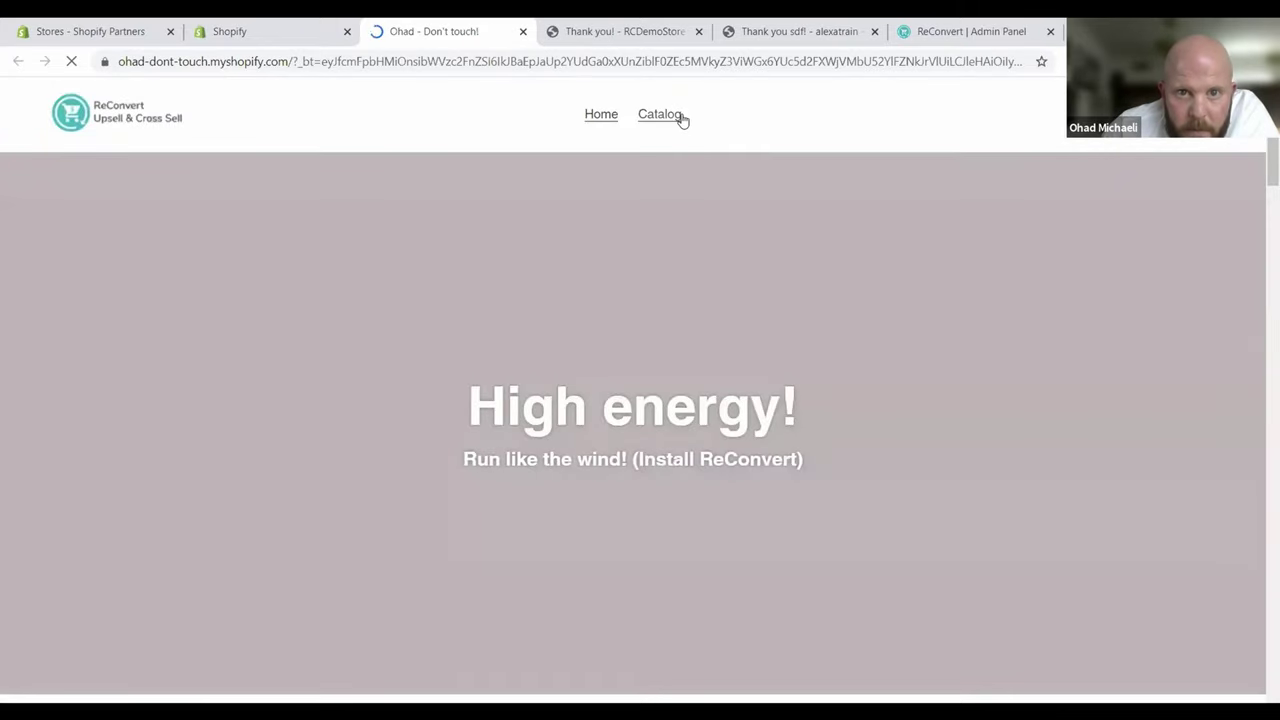
left_click(662, 114)
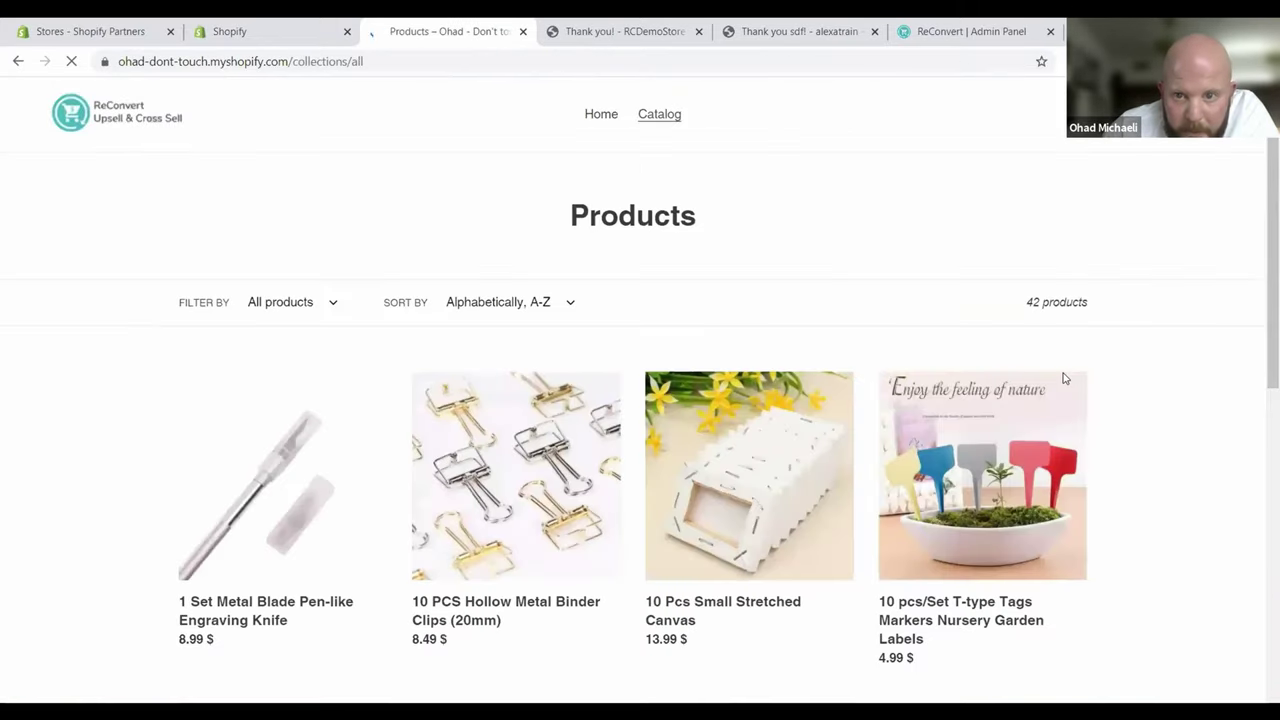
scroll(1068, 399, "down", 5)
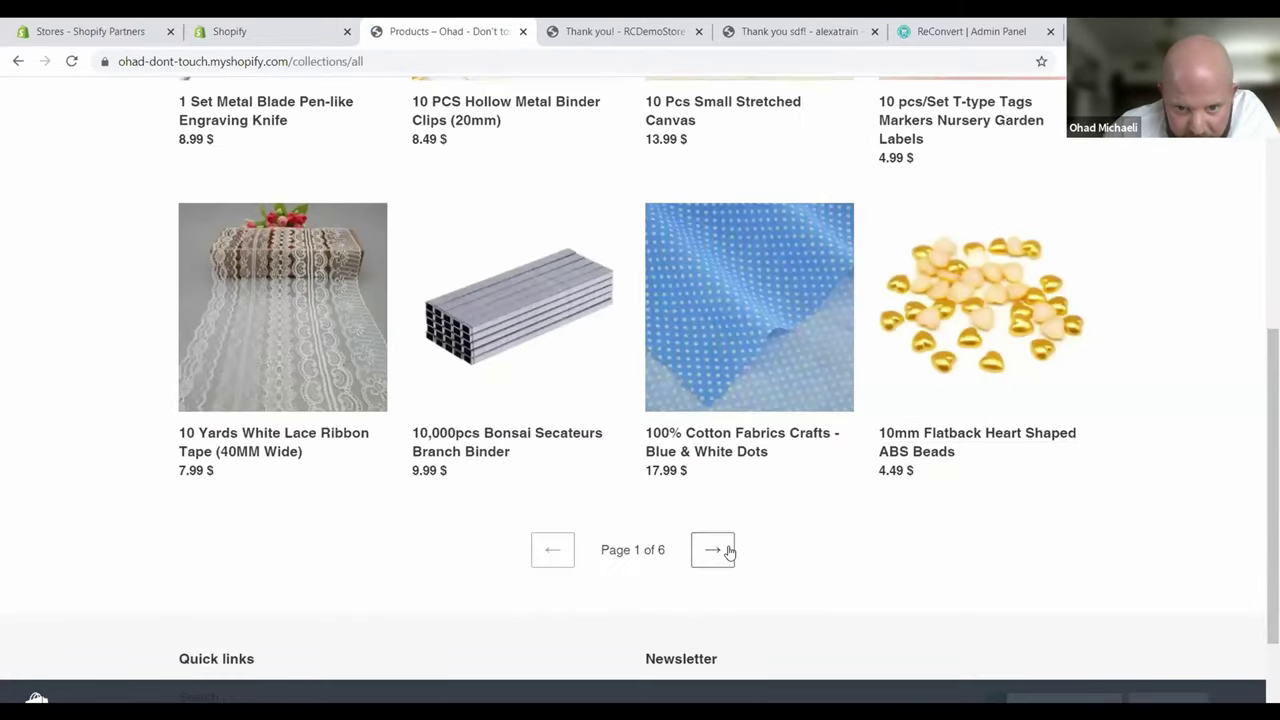
scroll(953, 333, "down", 5)
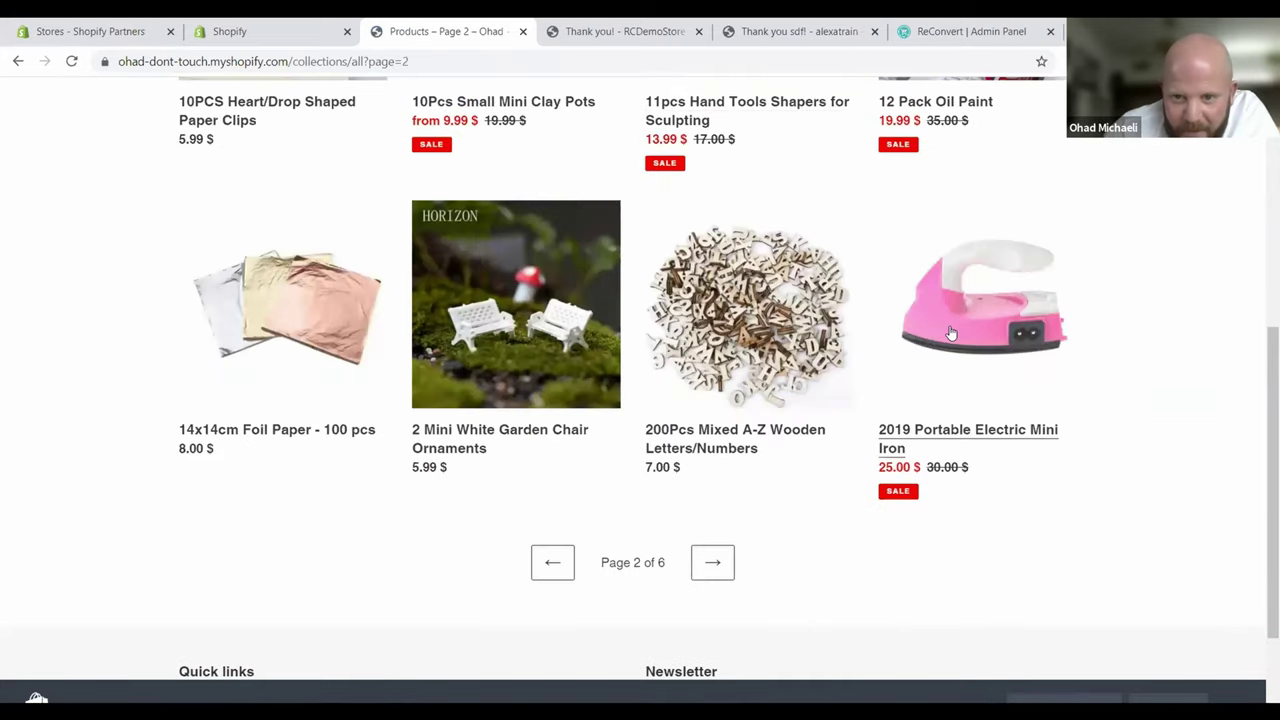
left_click(951, 333)
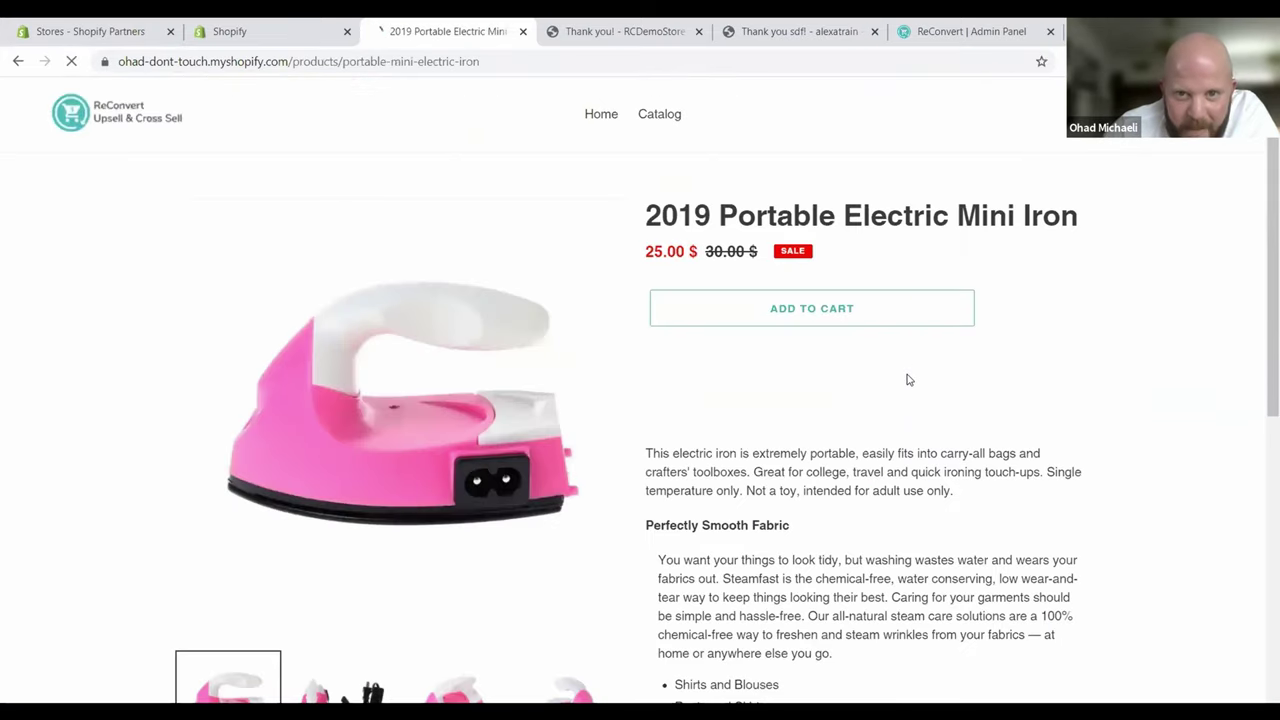
Add four Mini Irons to the cart.
left_click(851, 316)
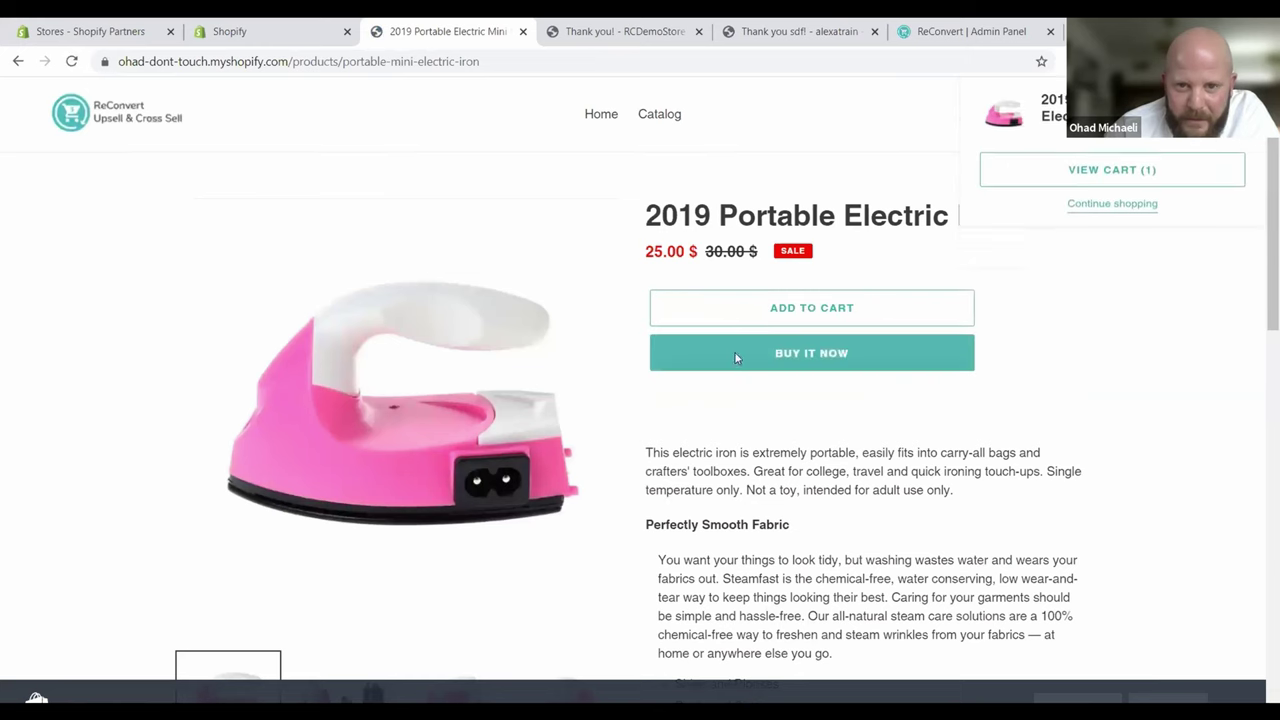
left_click(766, 307)
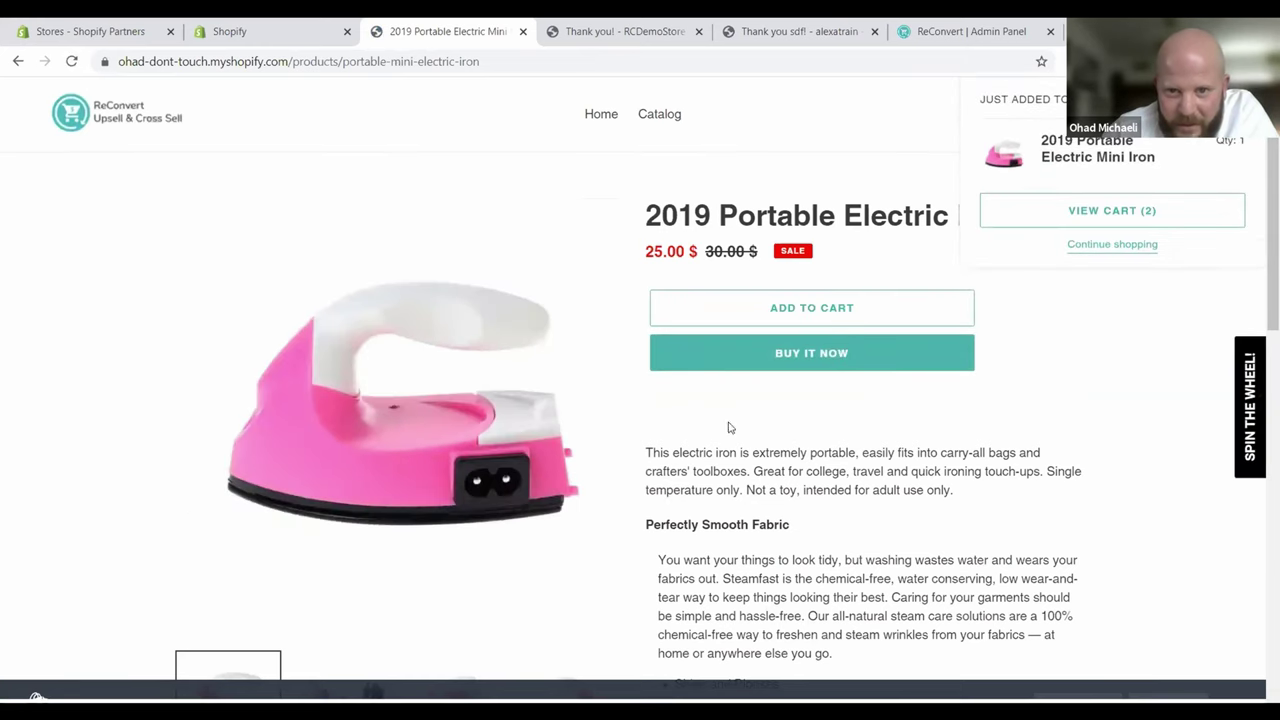
left_click(778, 316)
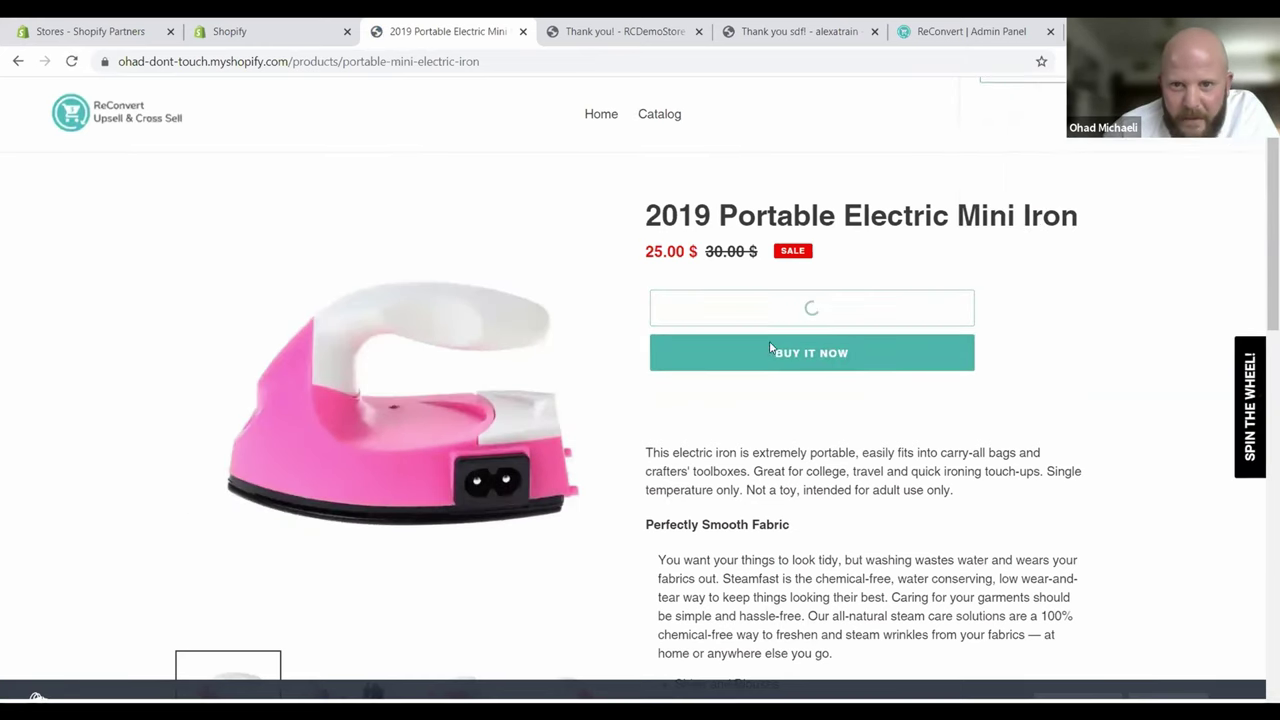
left_click(829, 354)
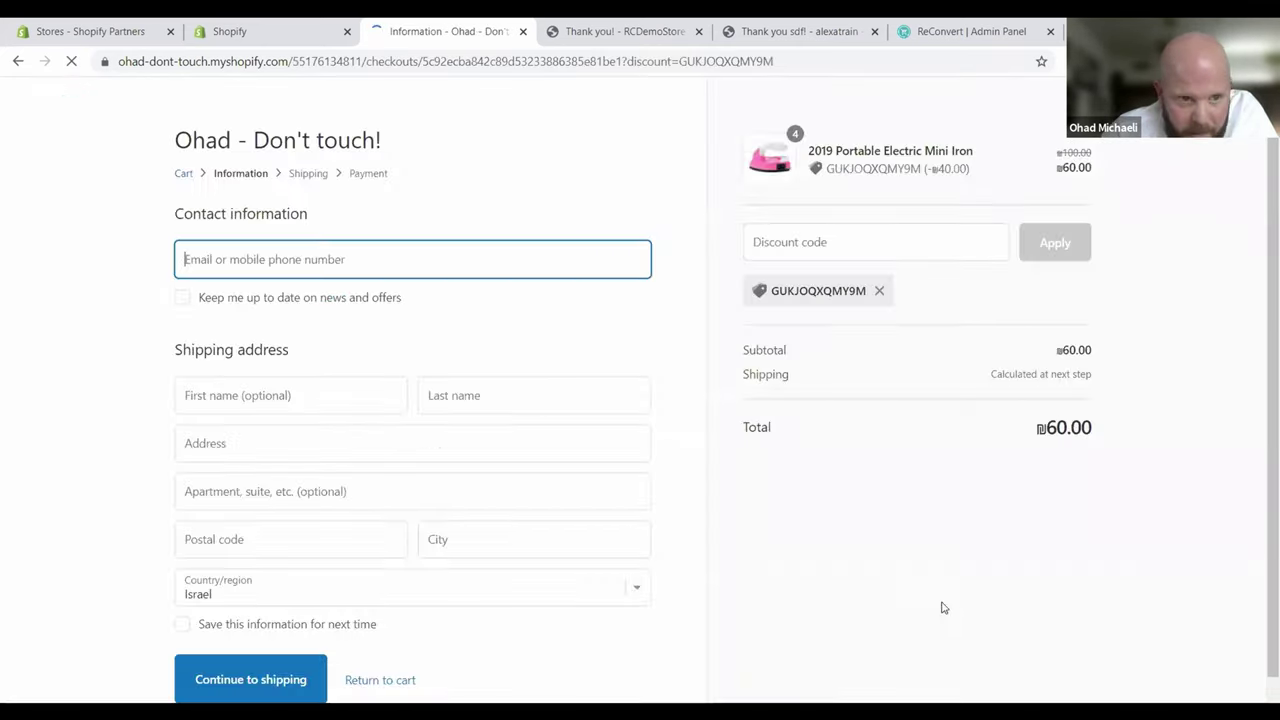
Check out with autofilled contact and shipping details and pay for the order.
left_click(261, 400)
type("a")
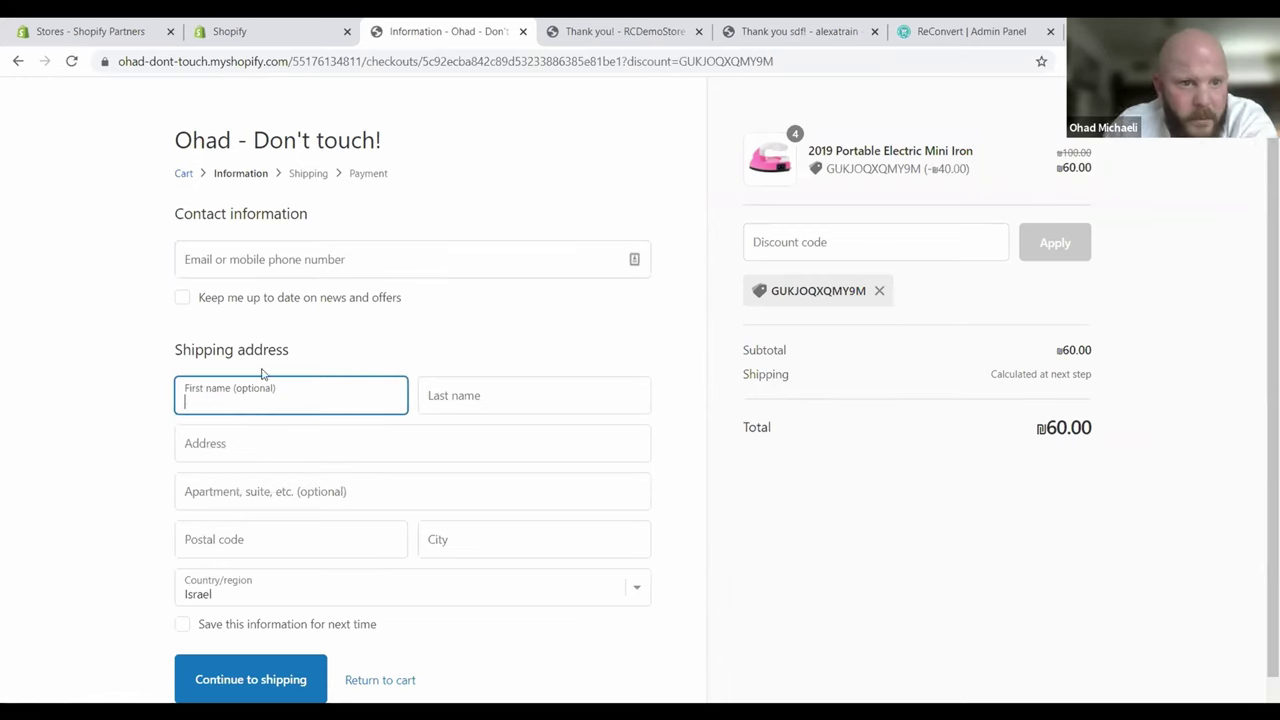
left_click(280, 259)
left_click(297, 326)
scroll(280, 654, "down", 1)
left_click(271, 644)
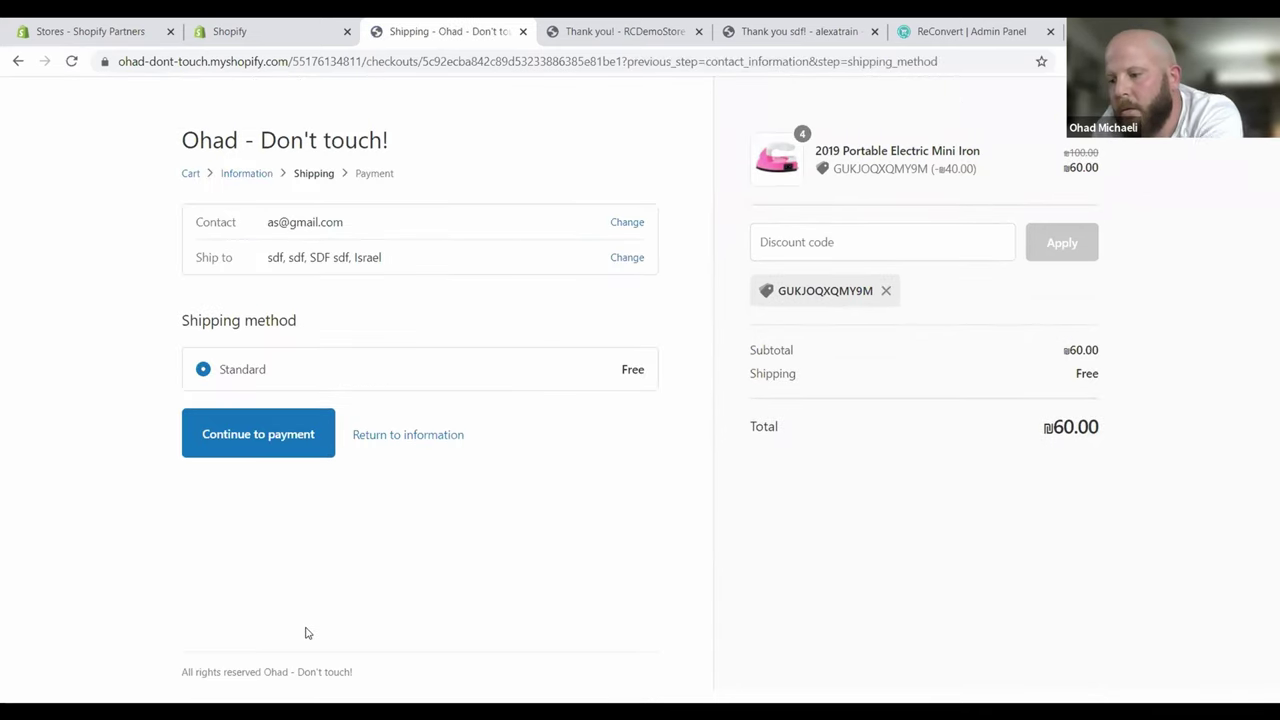
left_click(252, 459)
left_click(211, 625)
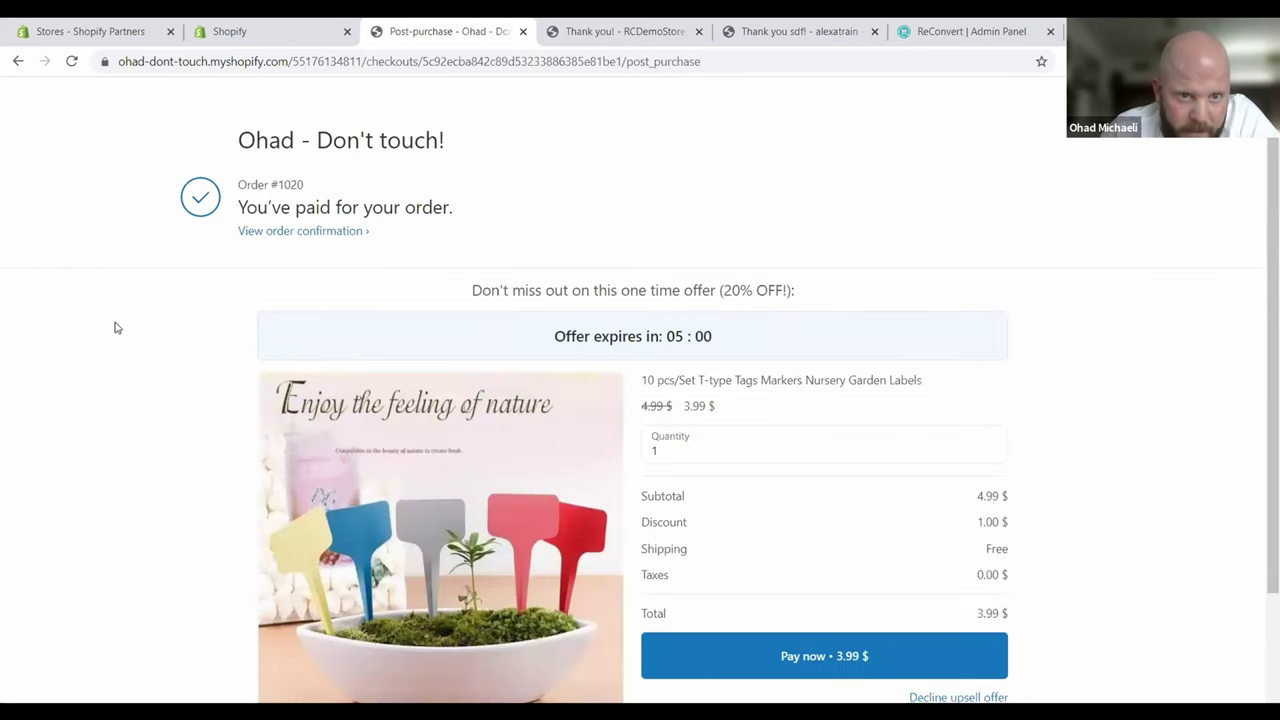
Accept both post-purchase offers: the discounted garden labels and the heart paper clips.
scroll(120, 347, "down", 2)
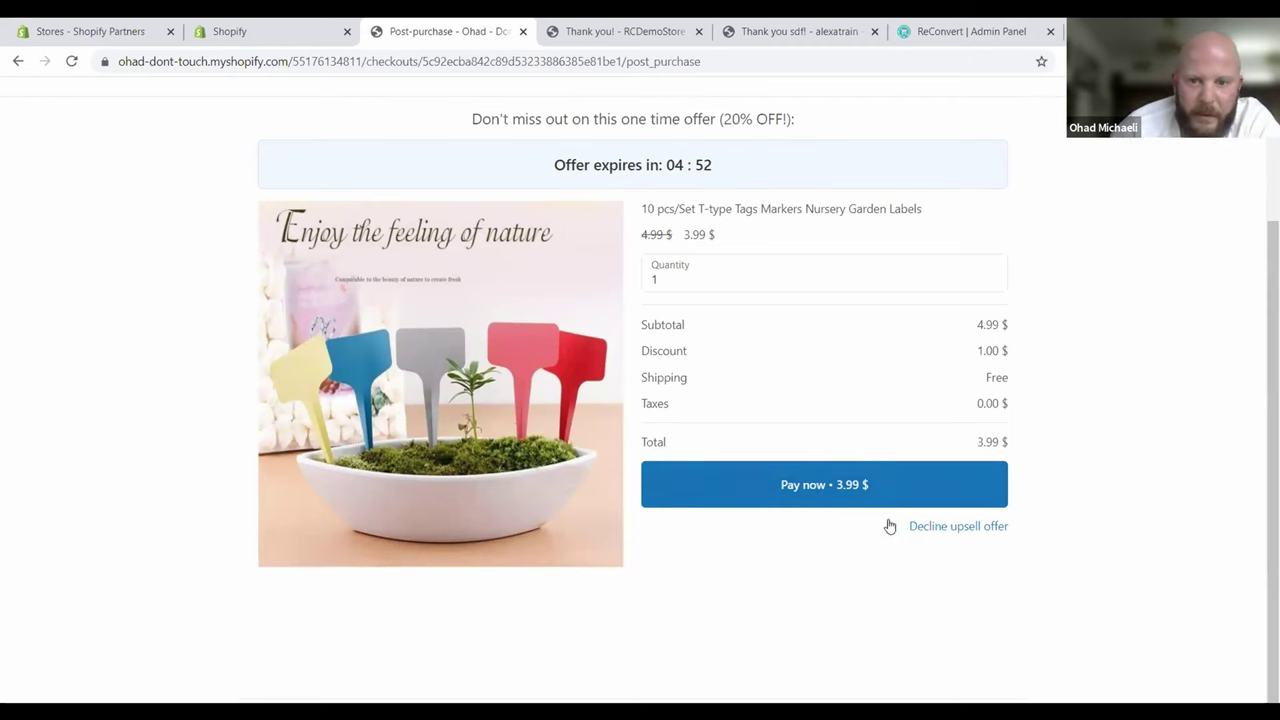
left_click(855, 496)
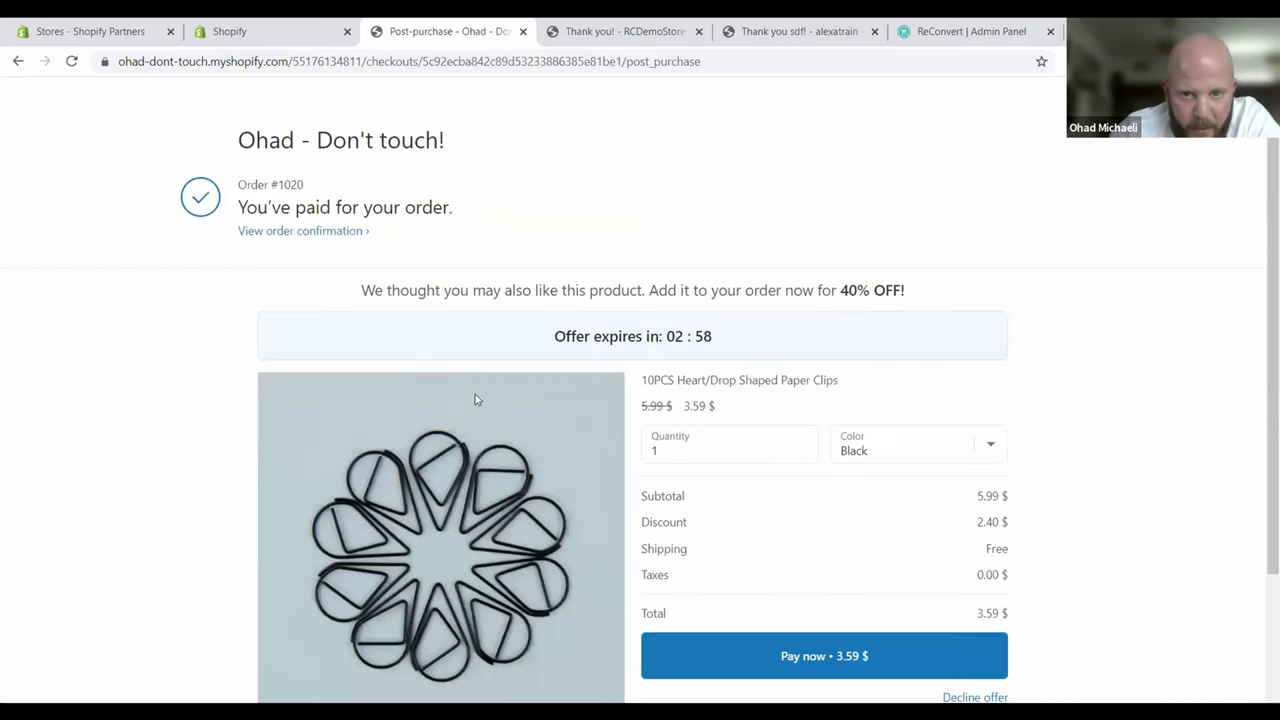
scroll(433, 417, "down", 2)
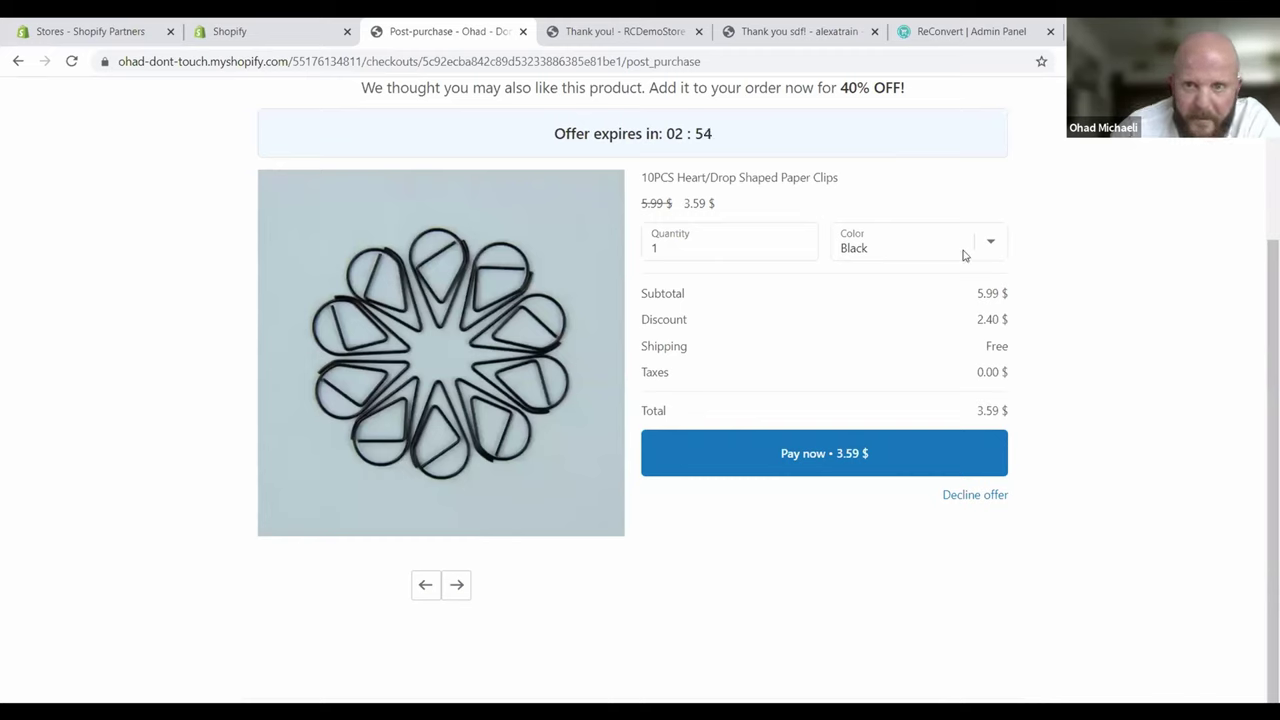
left_click(813, 457)
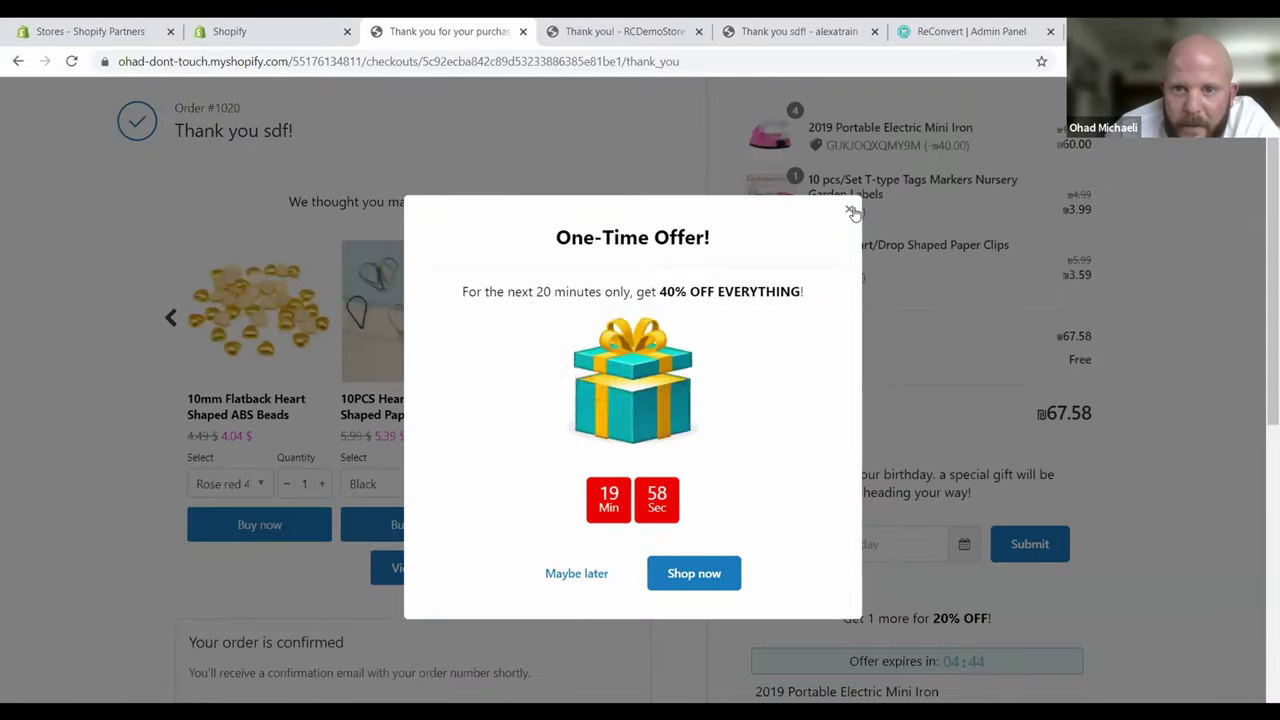
Dismiss the One-Time Offer popup and close the thank-you tab to return to admin.
left_click(850, 212)
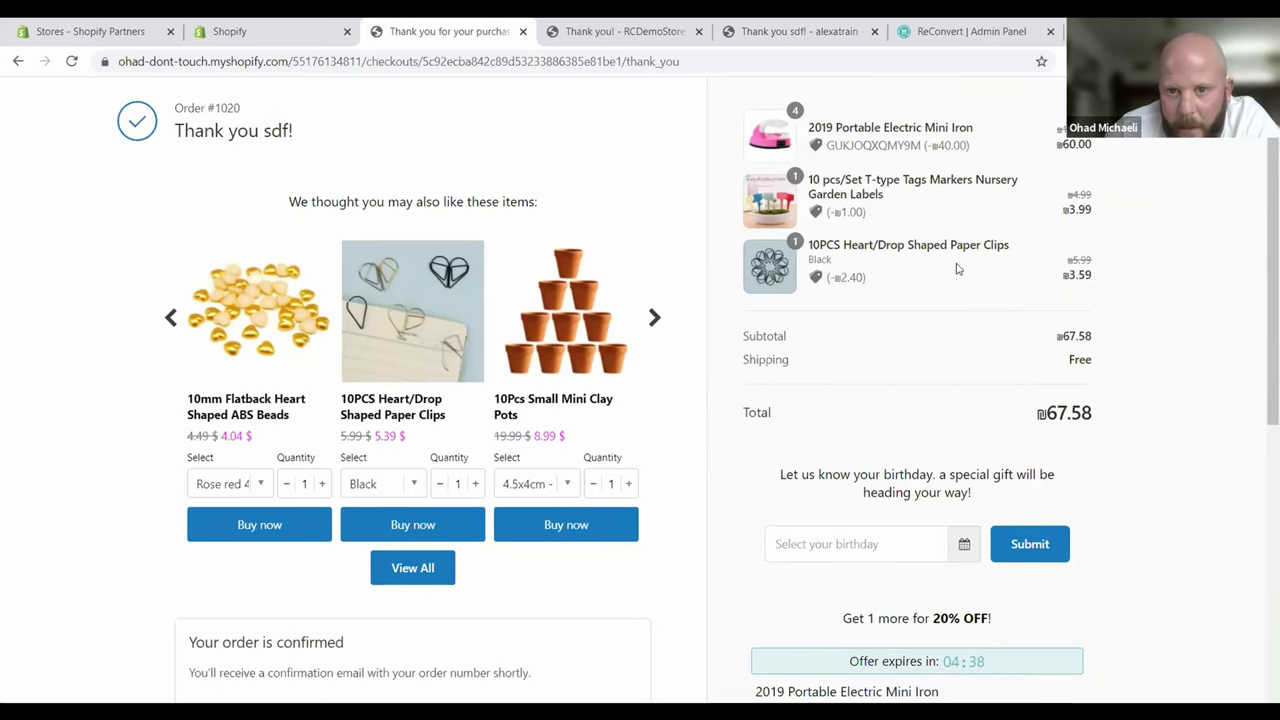
left_click(523, 32)
scroll(346, 329, "up", 5)
Reload the dashboard so it shows 75.97 $ revenue and 4 accepted offers.
scroll(370, 230, "up", 2)
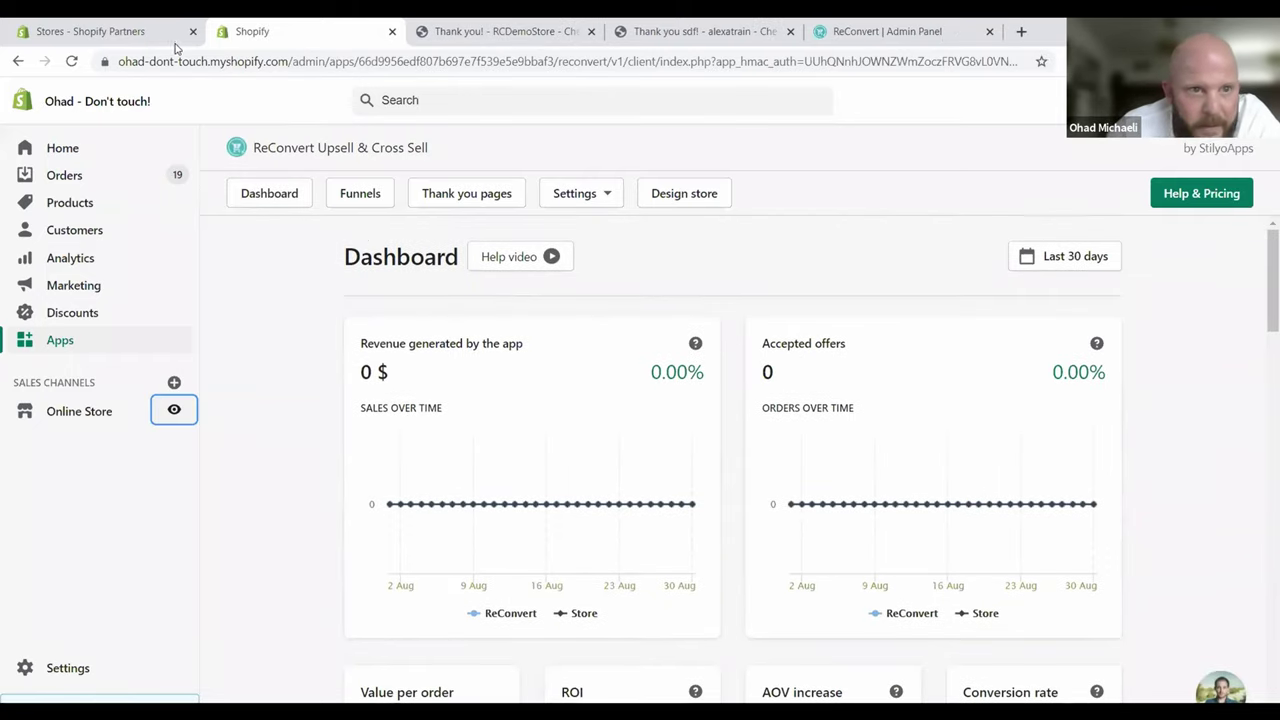
left_click(74, 64)
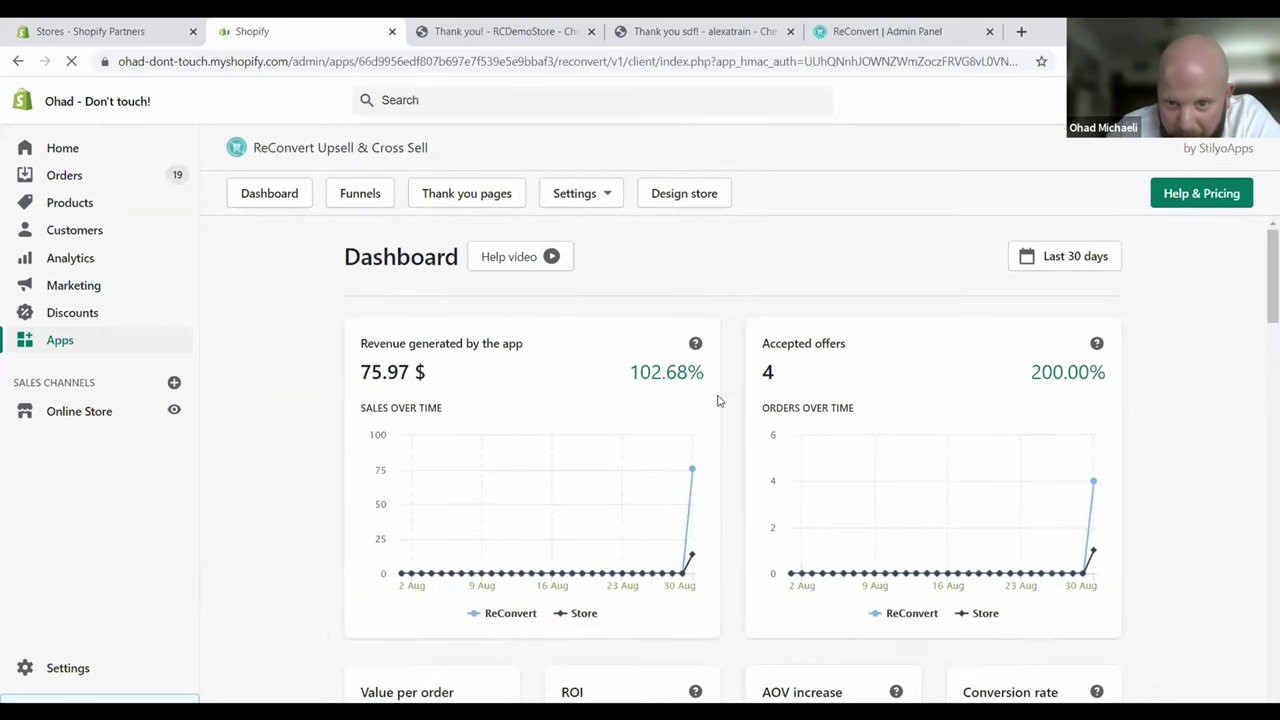
scroll(284, 396, "down", 2)
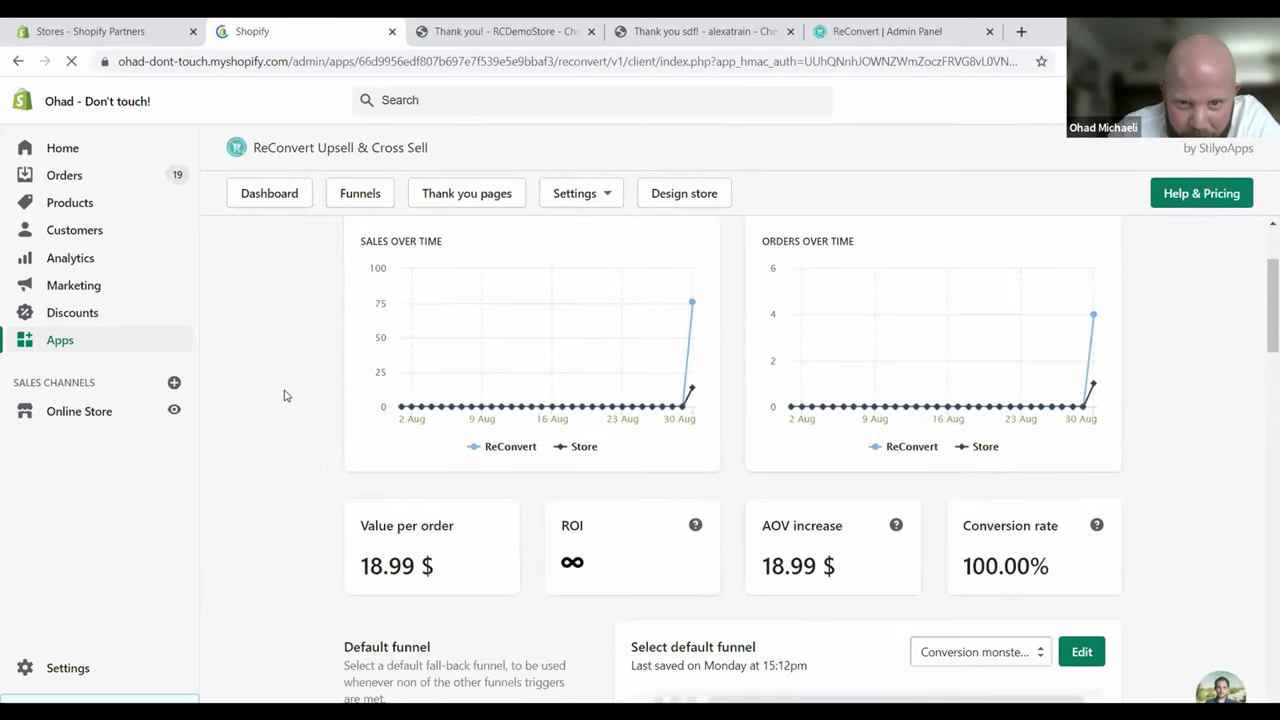
scroll(284, 396, "down", 1)
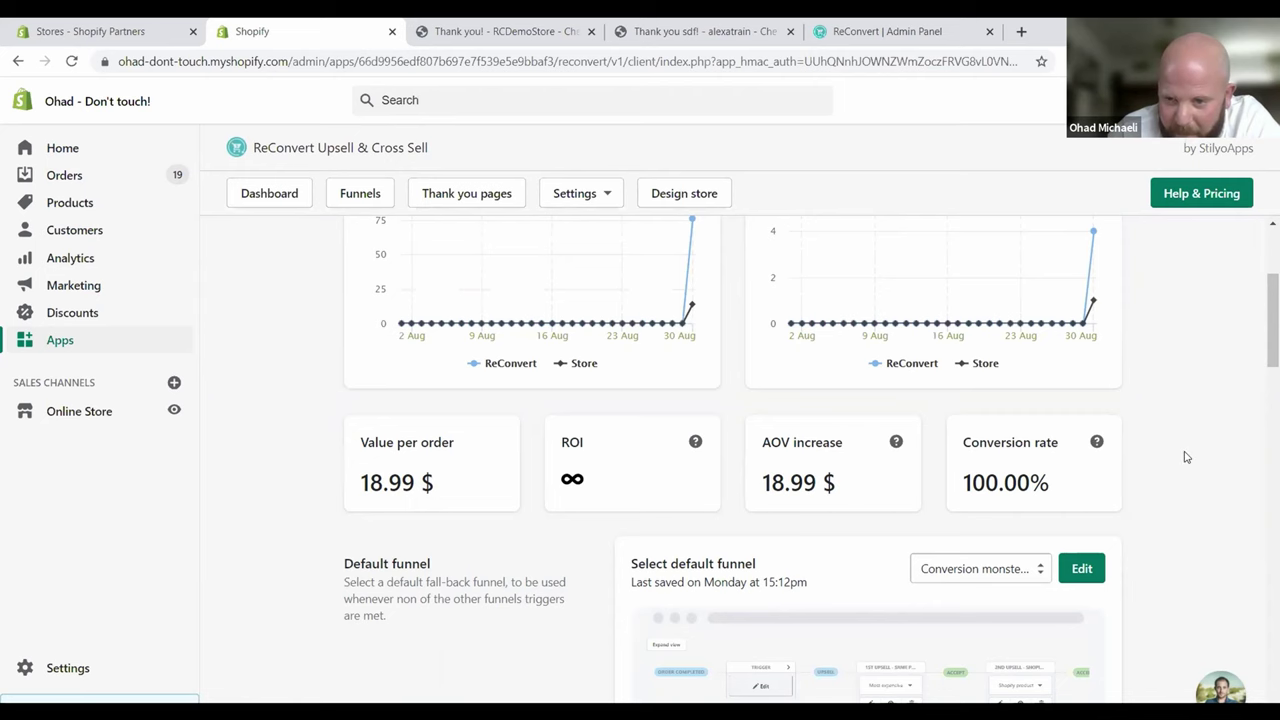
Review the Top funnels table and Latest activity report listing both test orders' upsells.
scroll(1186, 457, "down", 4)
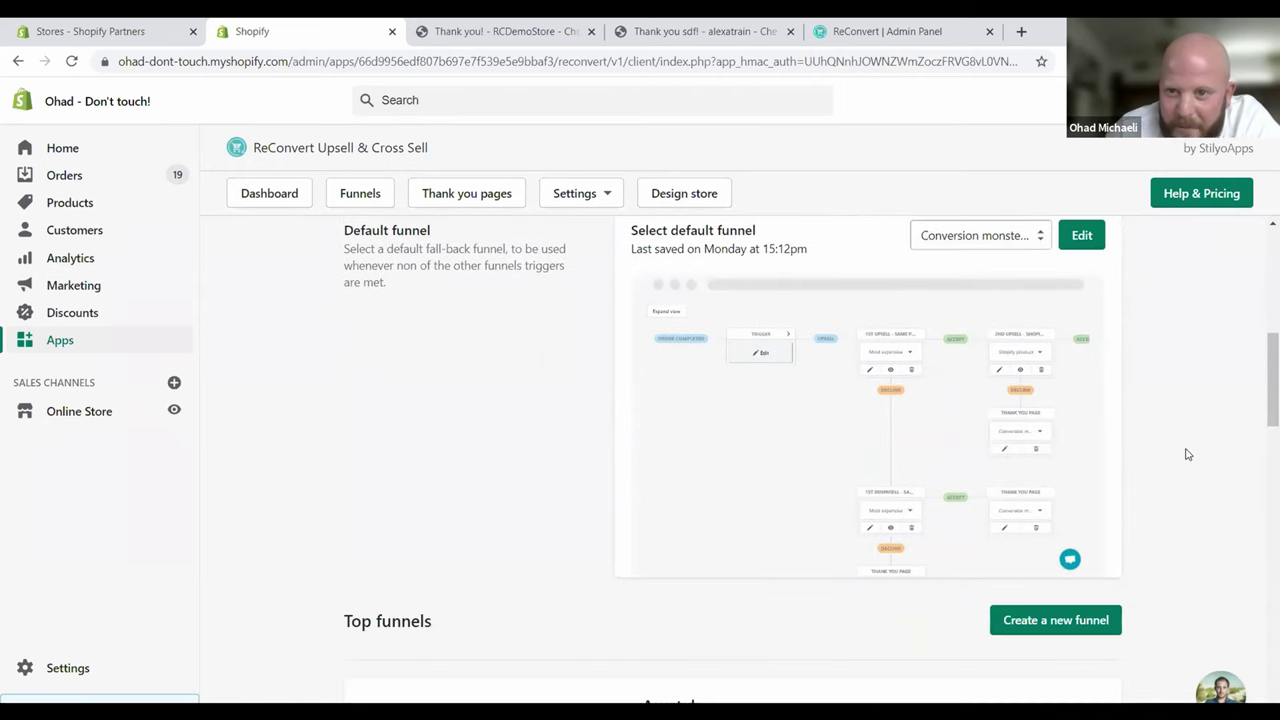
scroll(1187, 455, "down", 2)
scroll(1186, 440, "down", 2)
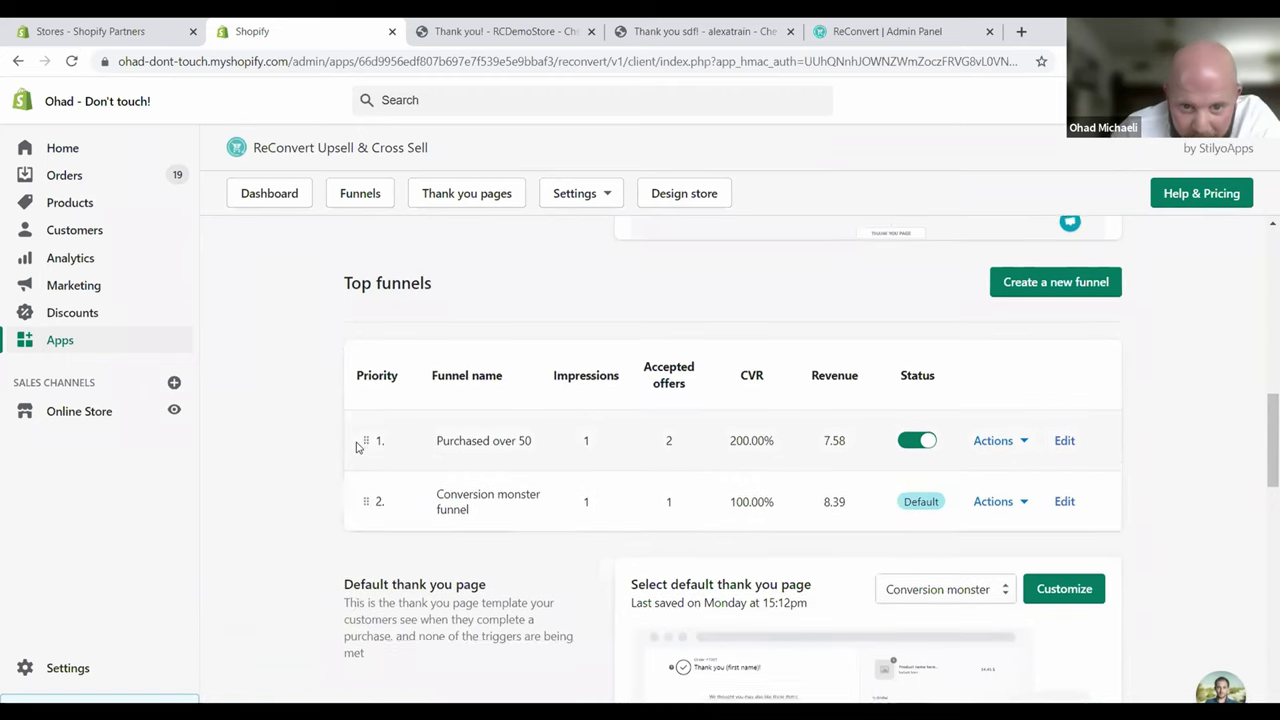
scroll(357, 441, "down", 2)
scroll(355, 441, "down", 5)
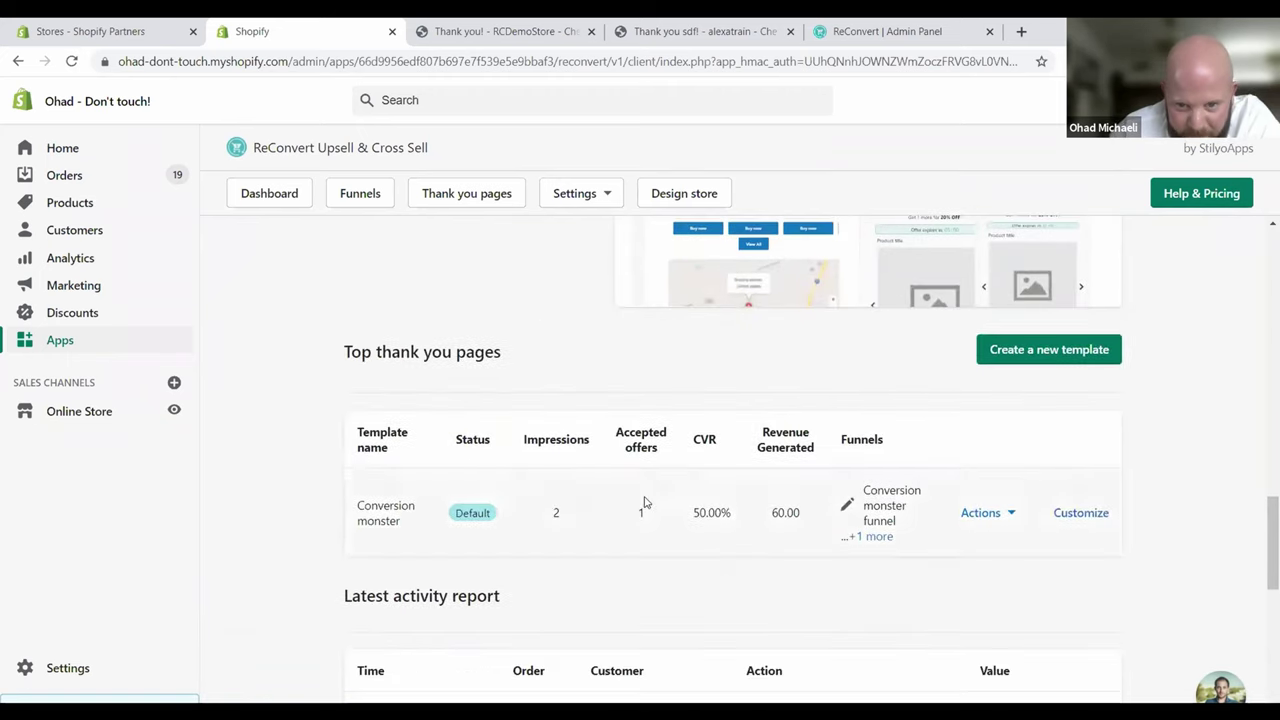
scroll(710, 512, "down", 4)
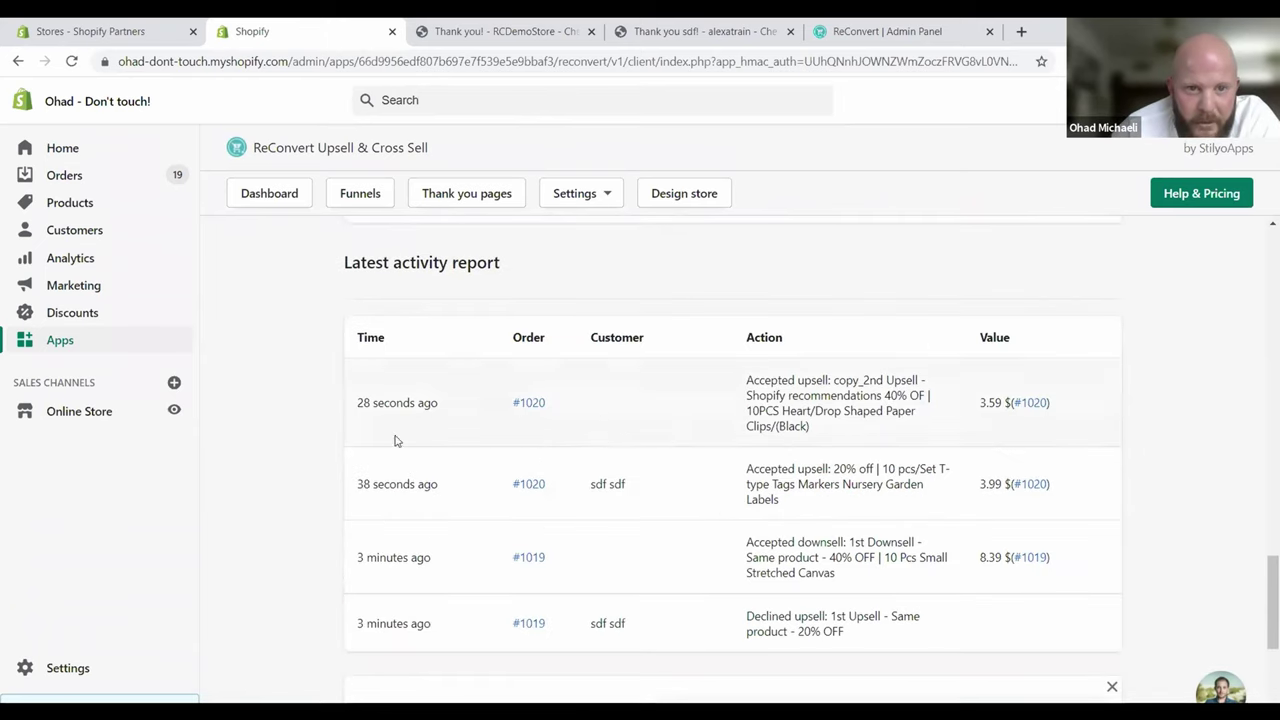
scroll(265, 441, "down", 1)
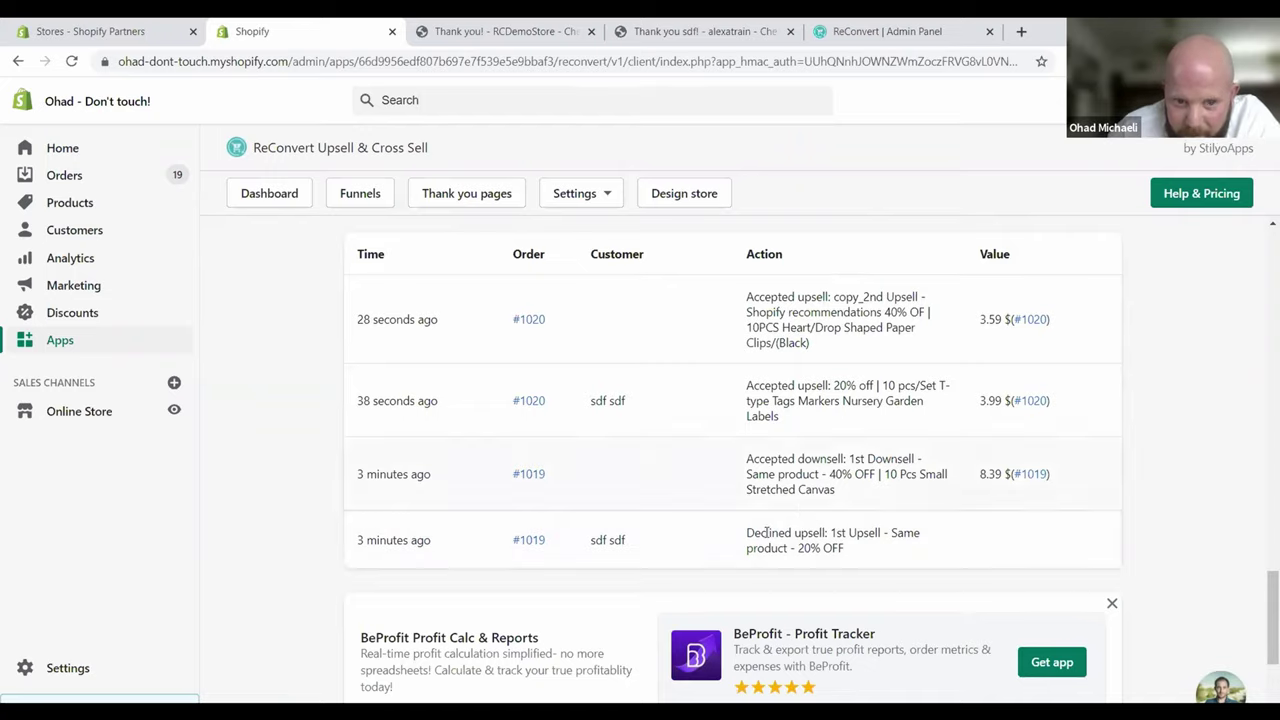
scroll(286, 420, "down", 3)
scroll(286, 420, "up", 12)
scroll(288, 418, "up", 2)
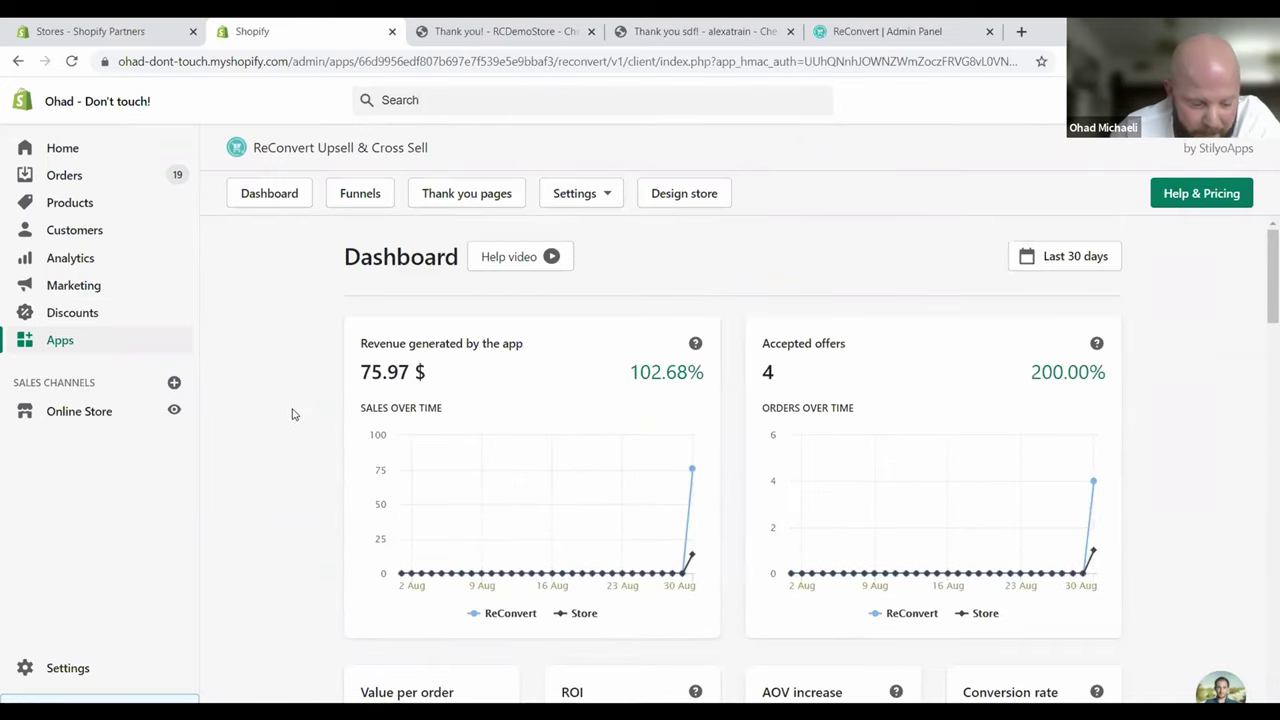